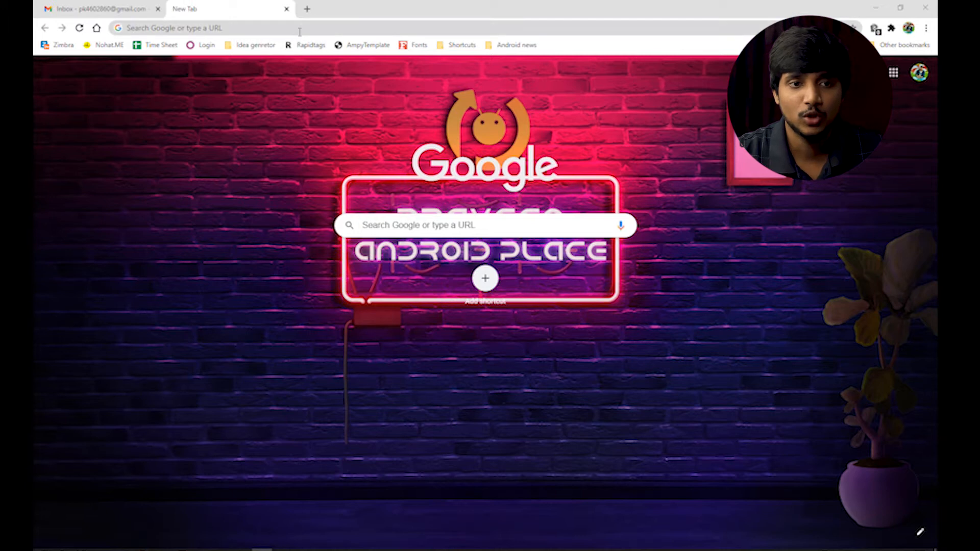
Search Google for freenom, open the Freenom homepage and enter the desired domain name
left_click(300, 29)
type("freenom")
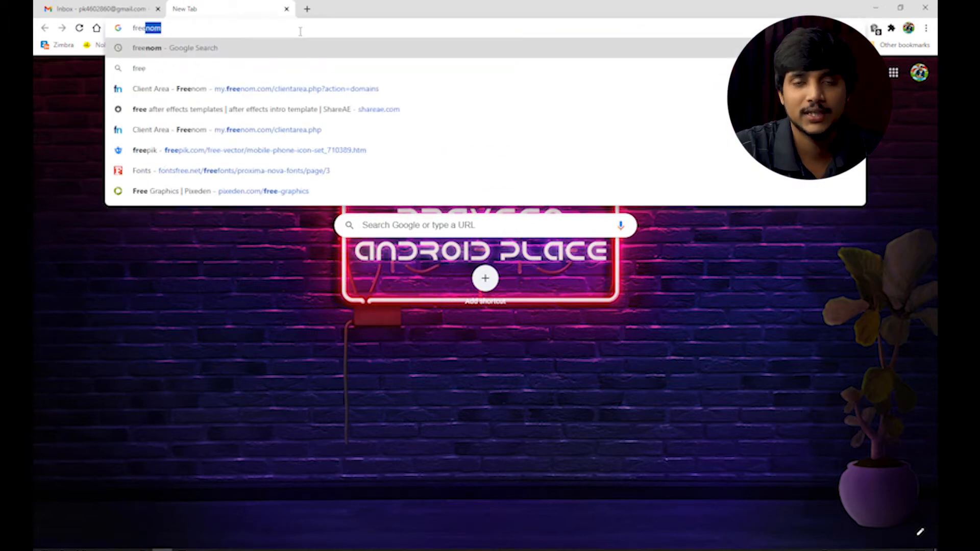
key("Return")
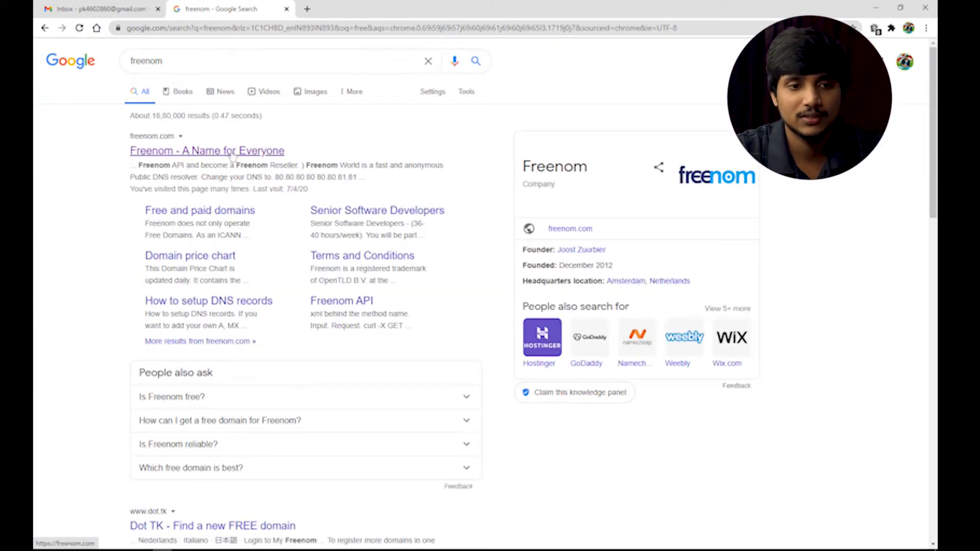
left_click(228, 154)
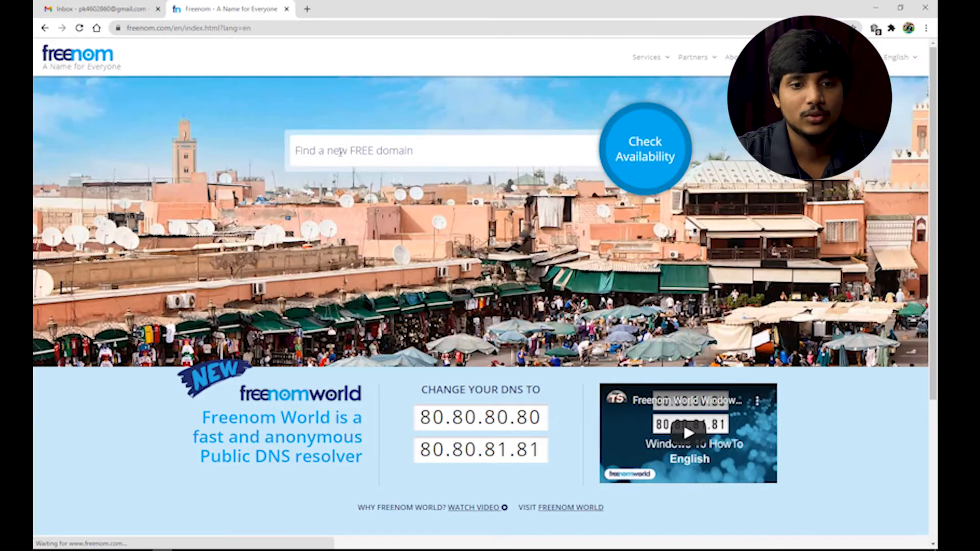
left_click(340, 152)
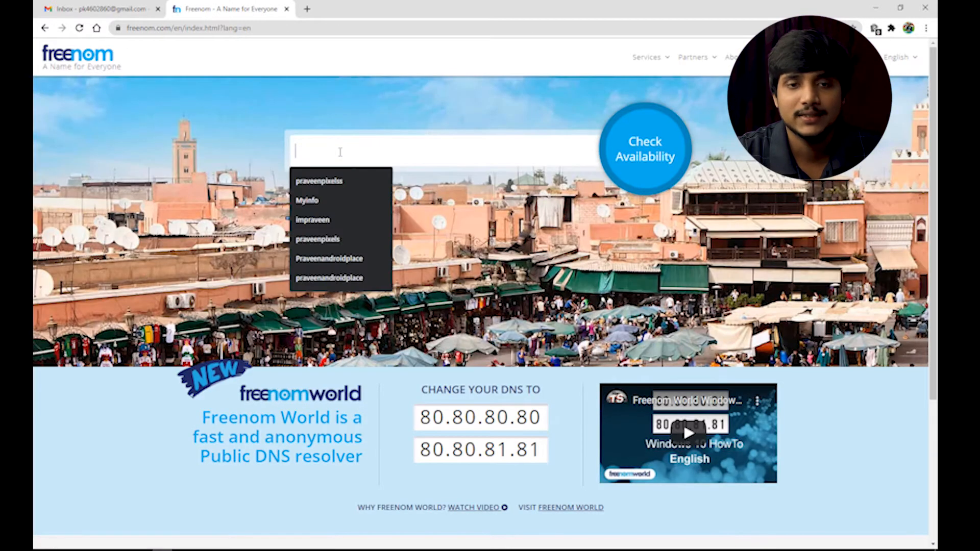
type("p")
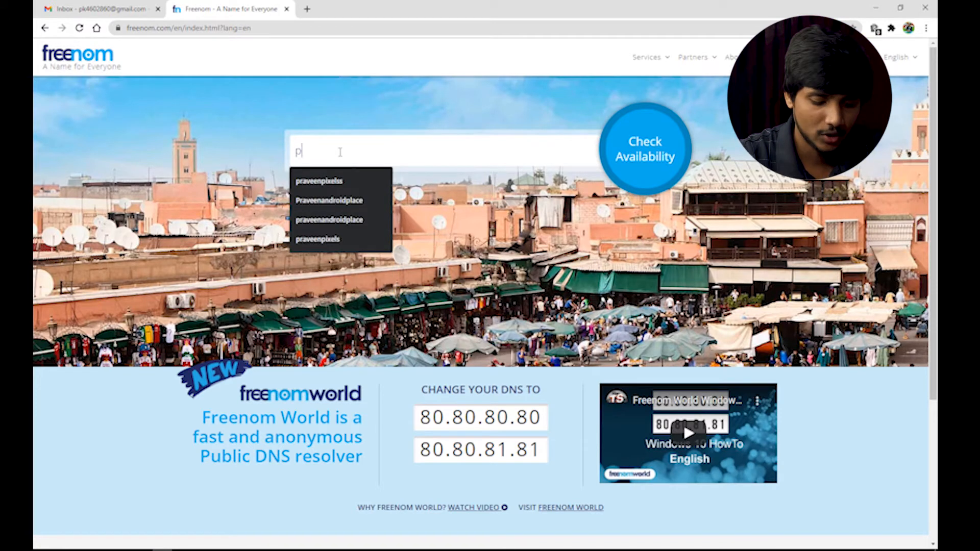
type("raveenkumar")
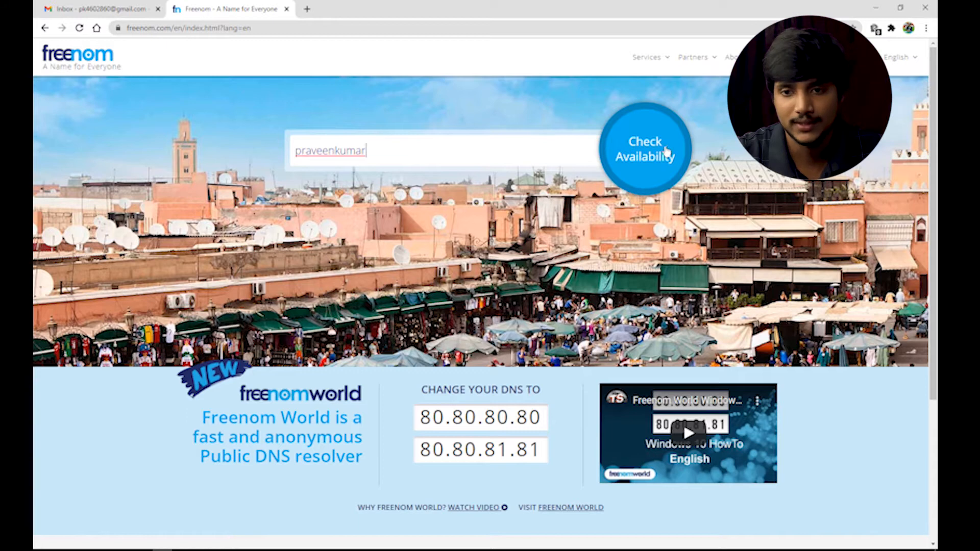
Check the name's availability and point out the free .tk extension in the results
left_click(600, 162)
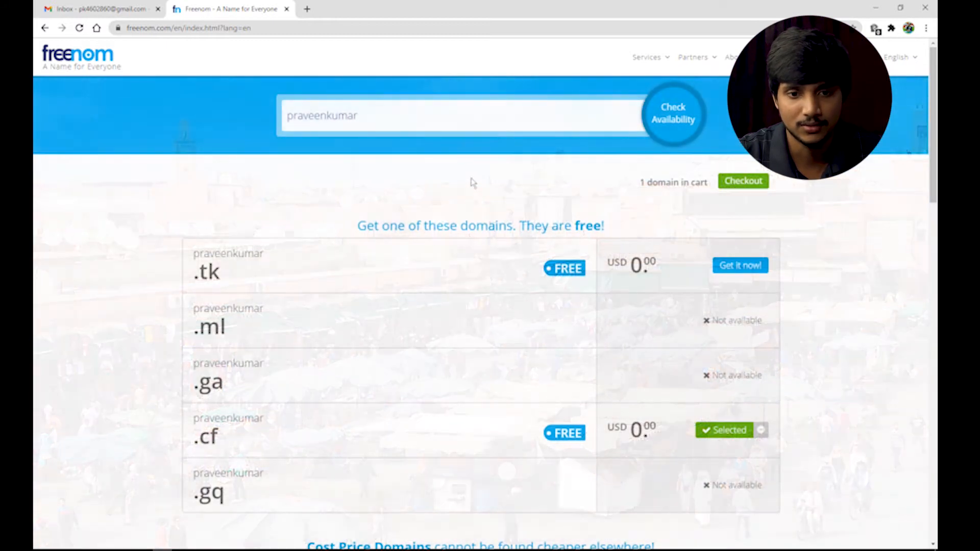
left_click_drag(192, 253, 247, 492)
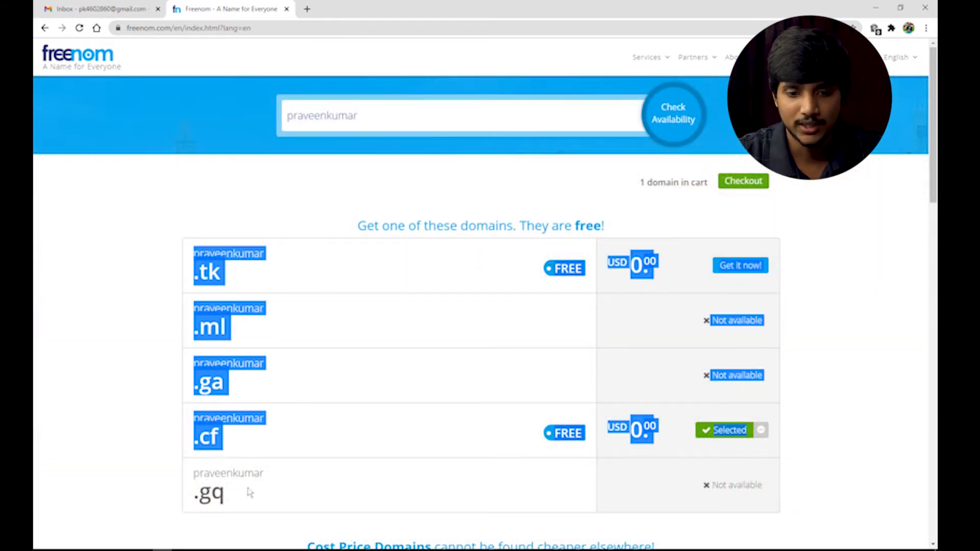
left_click(544, 357)
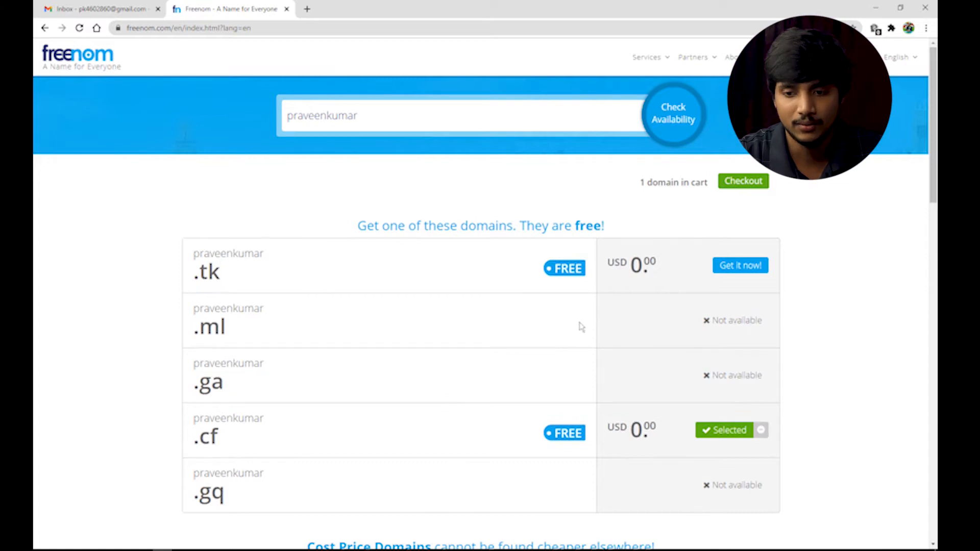
triple_click(220, 274)
left_click(247, 274)
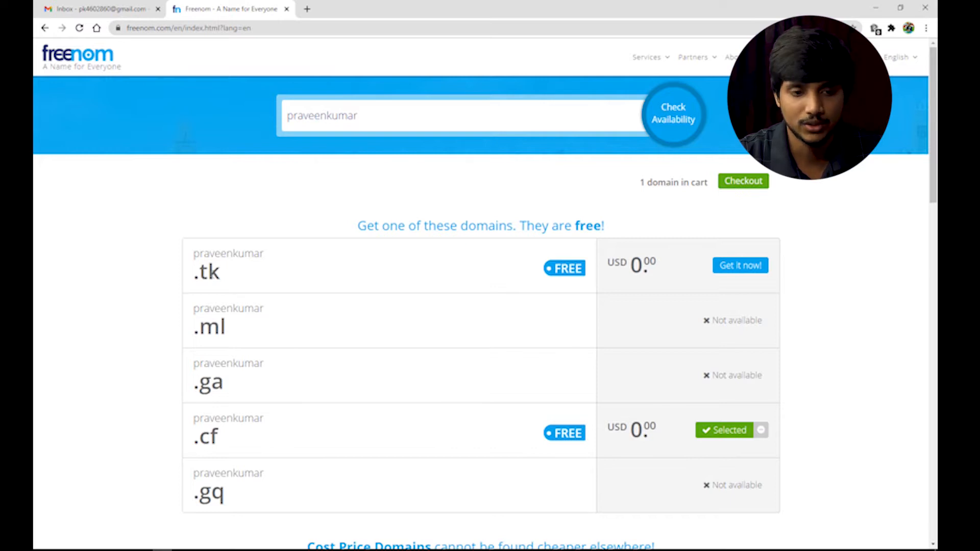
left_click_drag(219, 272, 194, 272)
Compare the .ga, .ml, .cf and .gq rows to see which extensions are free
left_click_drag(231, 333, 212, 383)
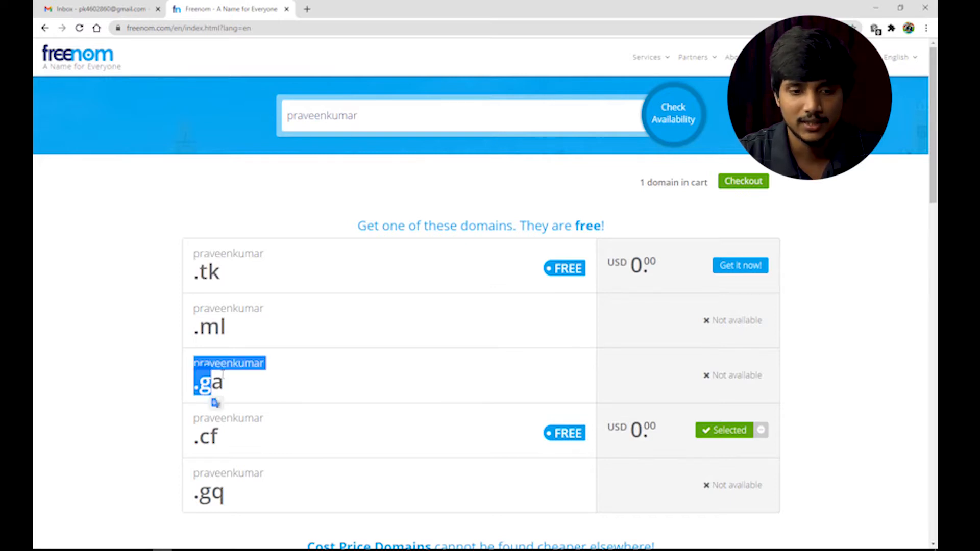
left_click(253, 325)
left_click_drag(194, 309, 201, 337)
left_click(254, 332)
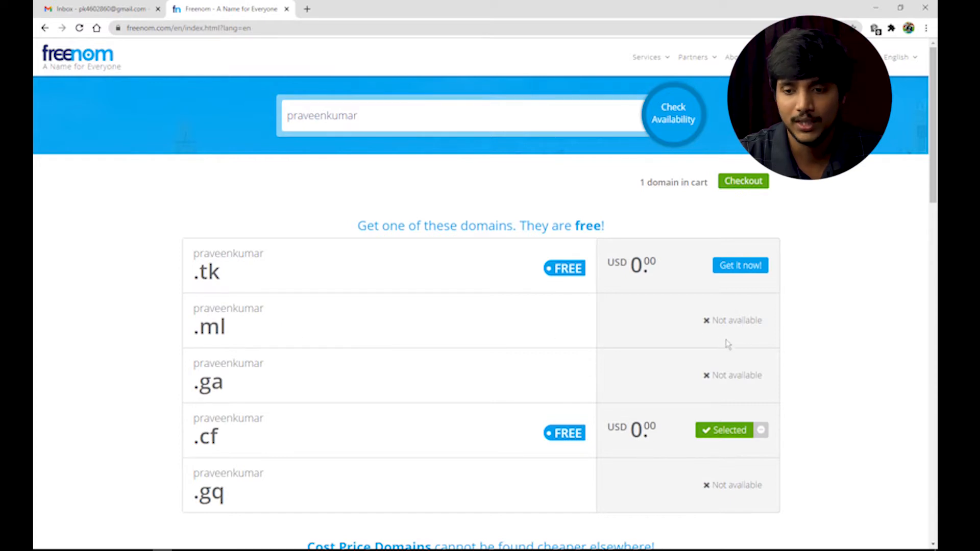
left_click_drag(225, 387, 190, 395)
left_click_drag(223, 437, 192, 441)
left_click_drag(225, 497, 199, 495)
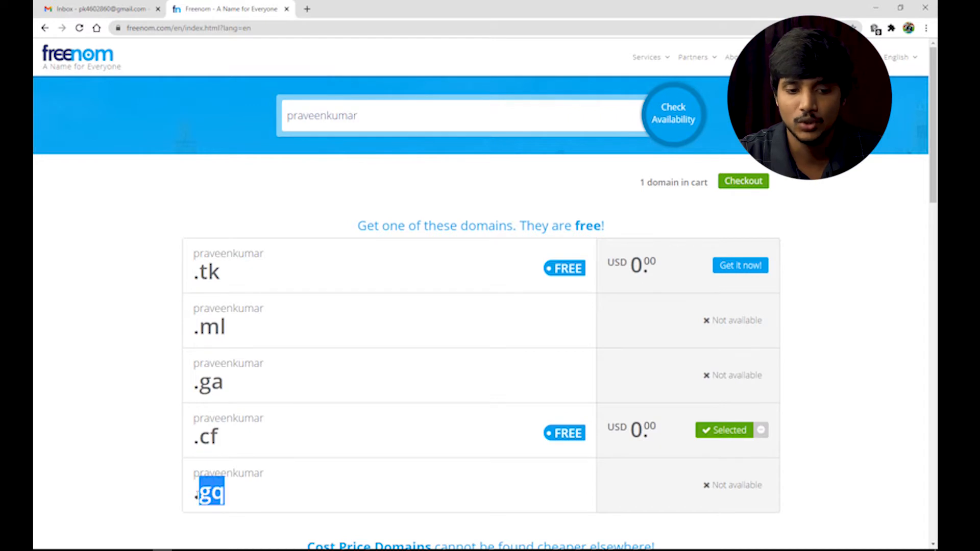
left_click_drag(225, 456, 200, 389)
left_click(298, 415)
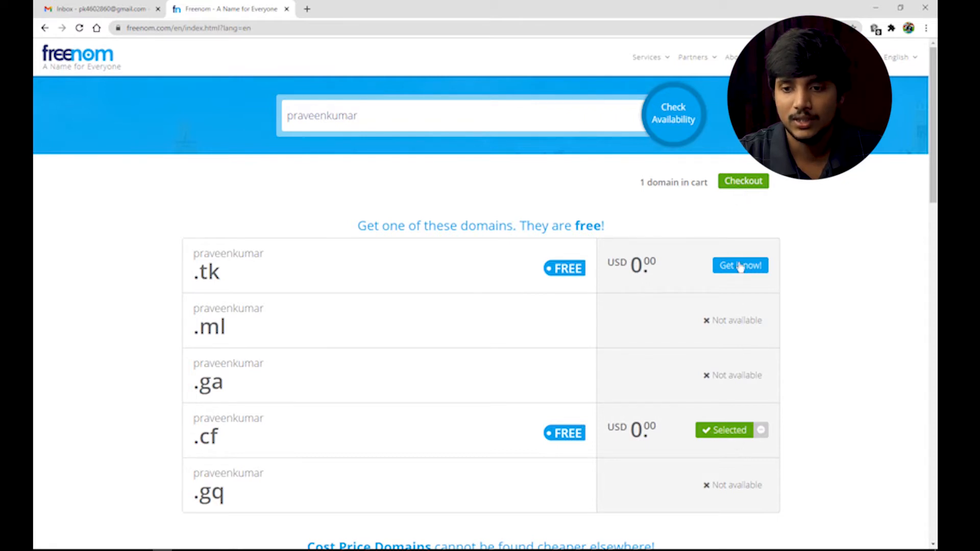
Check out the .cf domain at the 12 Months @ FREE period and continue
left_click(734, 184)
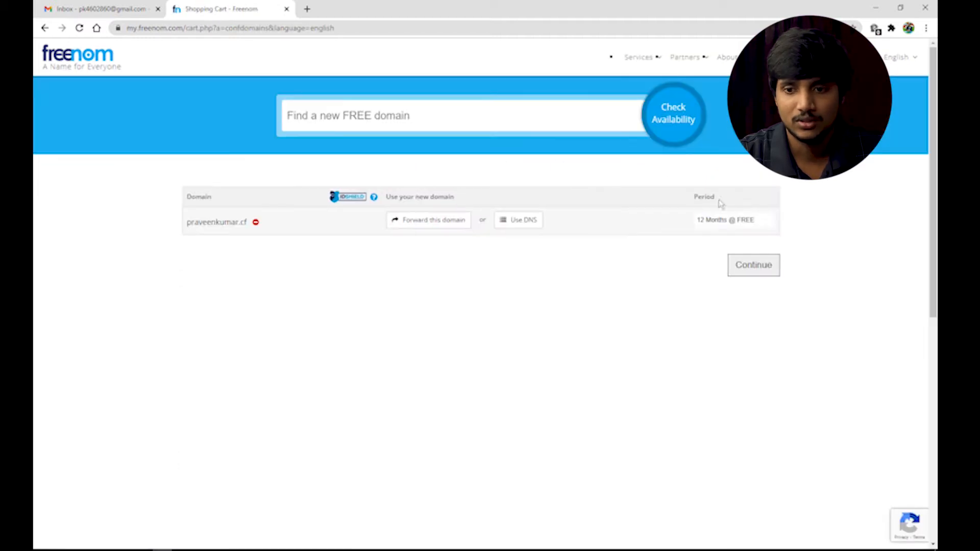
left_click(719, 226)
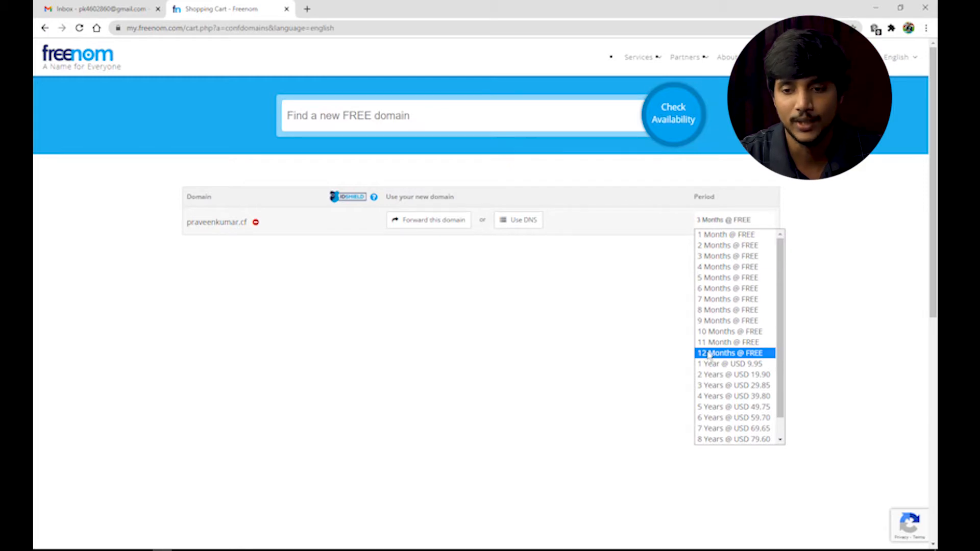
left_click(709, 353)
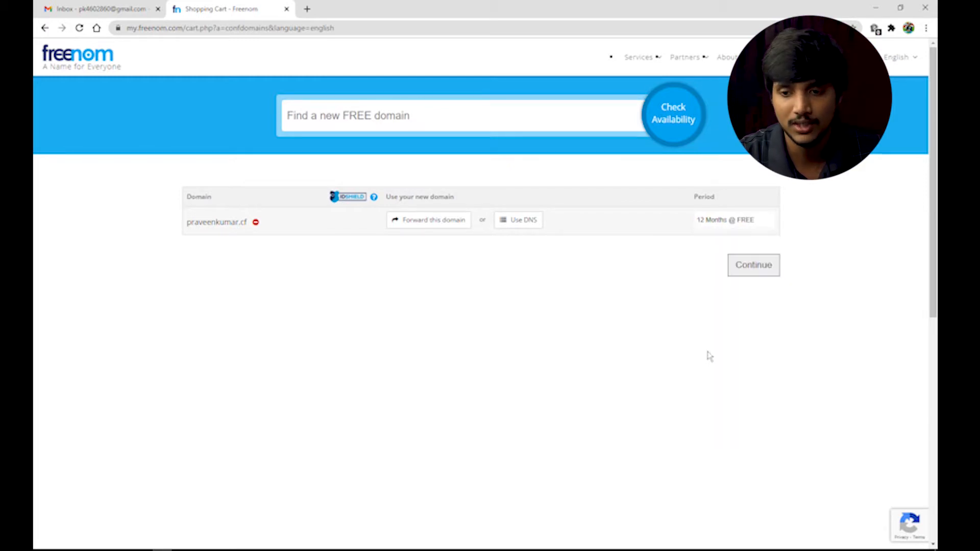
left_click(756, 267)
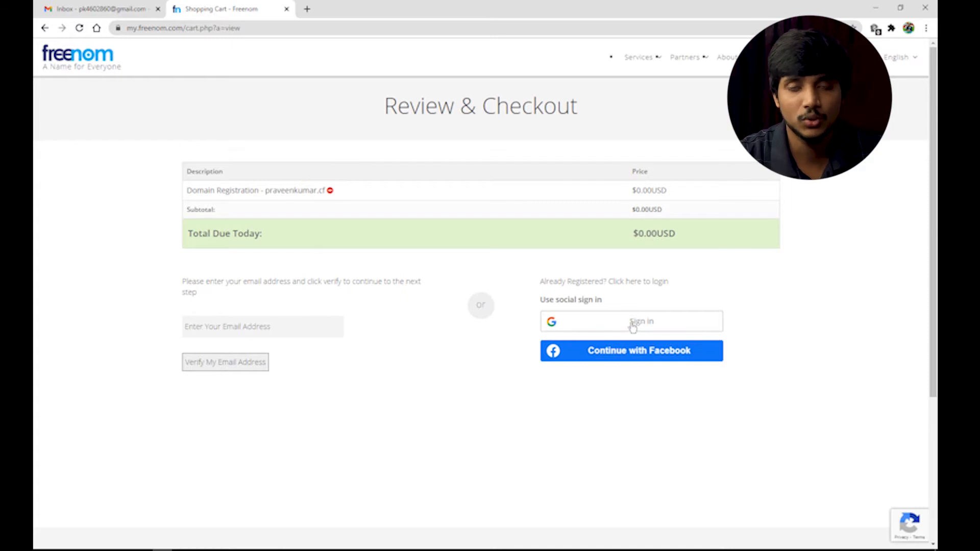
left_click(211, 323)
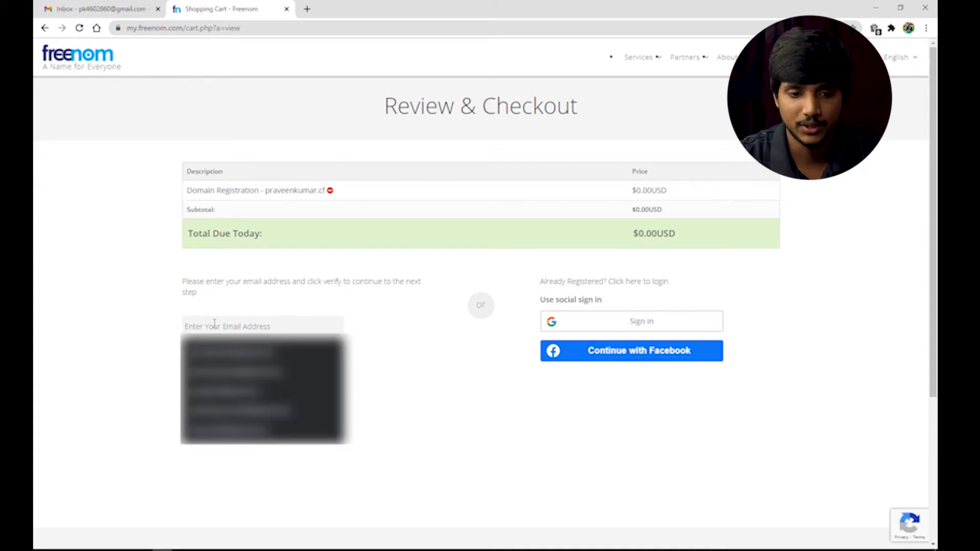
left_click(92, 9)
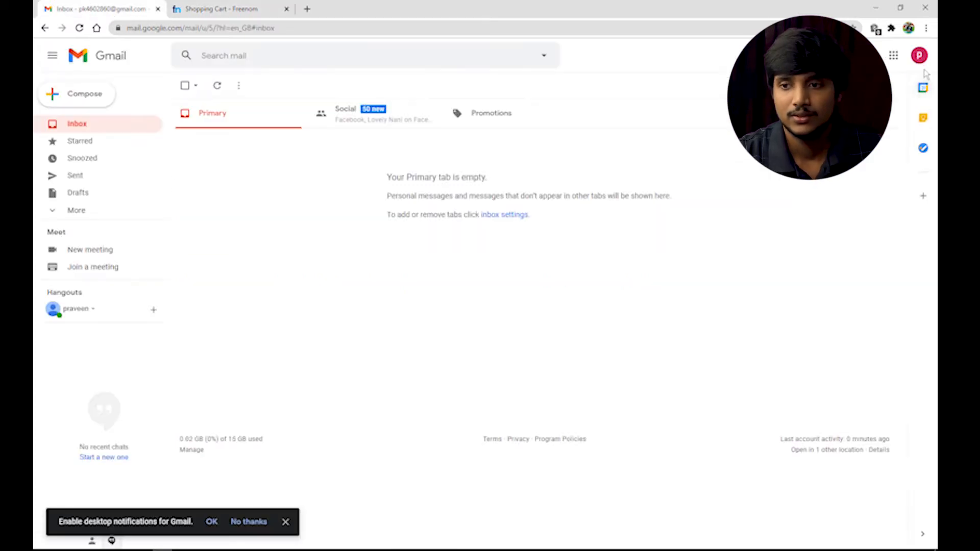
left_click(919, 55)
left_click_drag(879, 153, 798, 152)
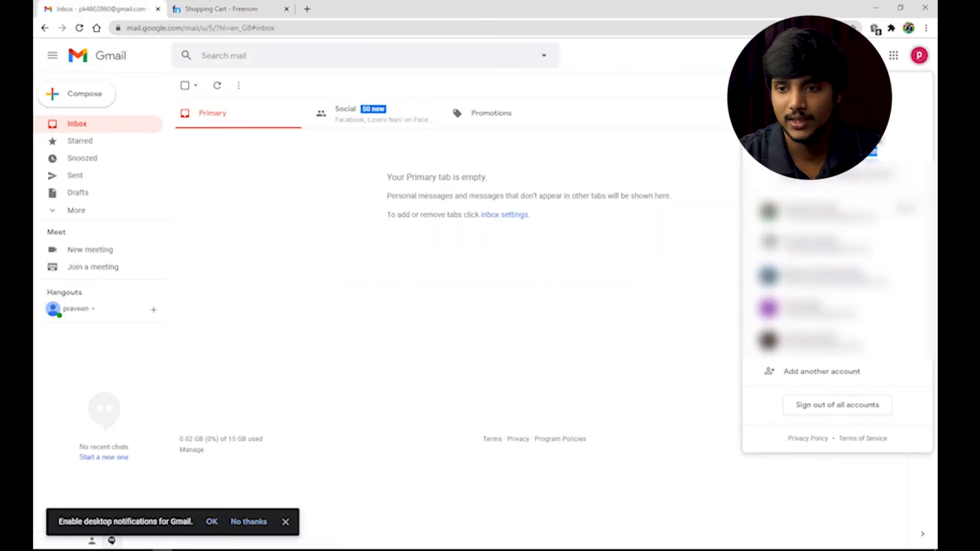
right_click(812, 154)
left_click(766, 163)
left_click(268, 6)
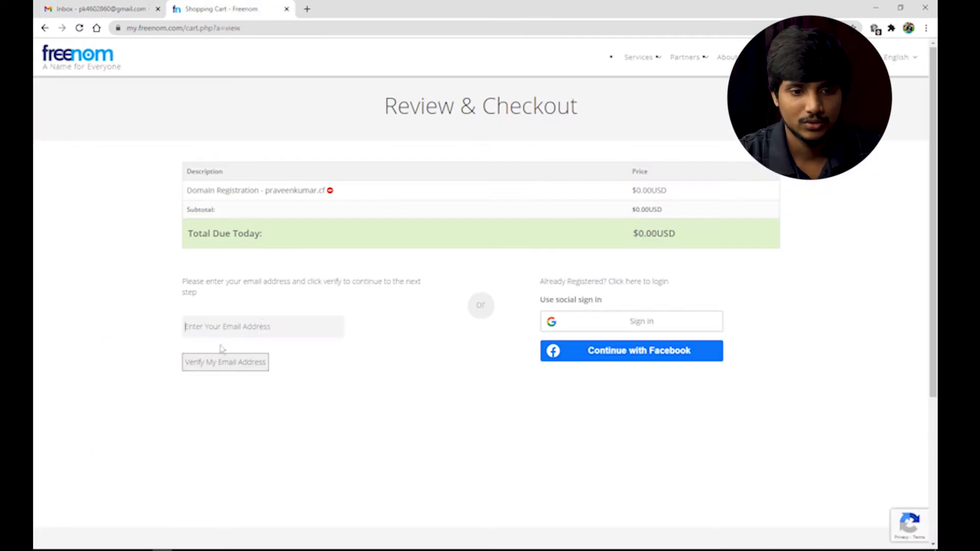
left_click(241, 327)
key("ctrl+v")
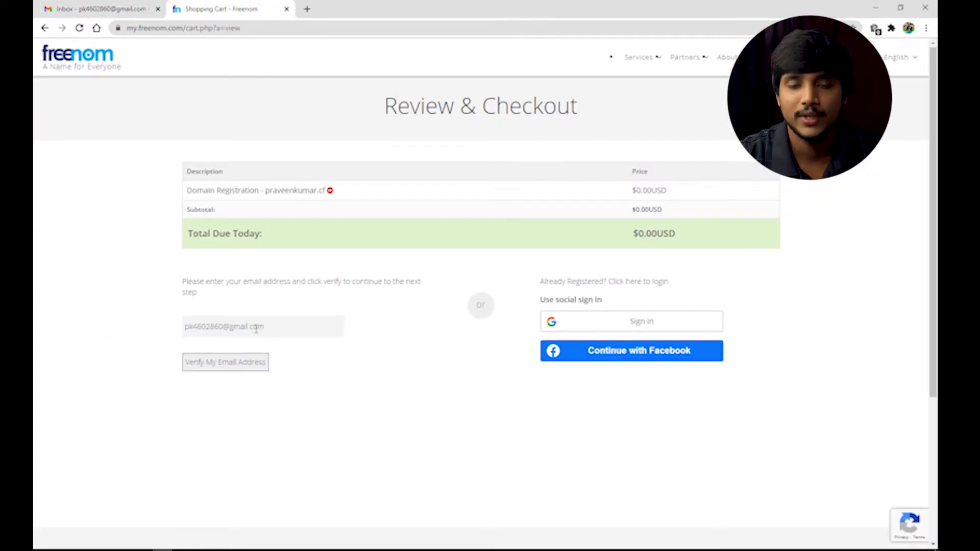
left_click(253, 371)
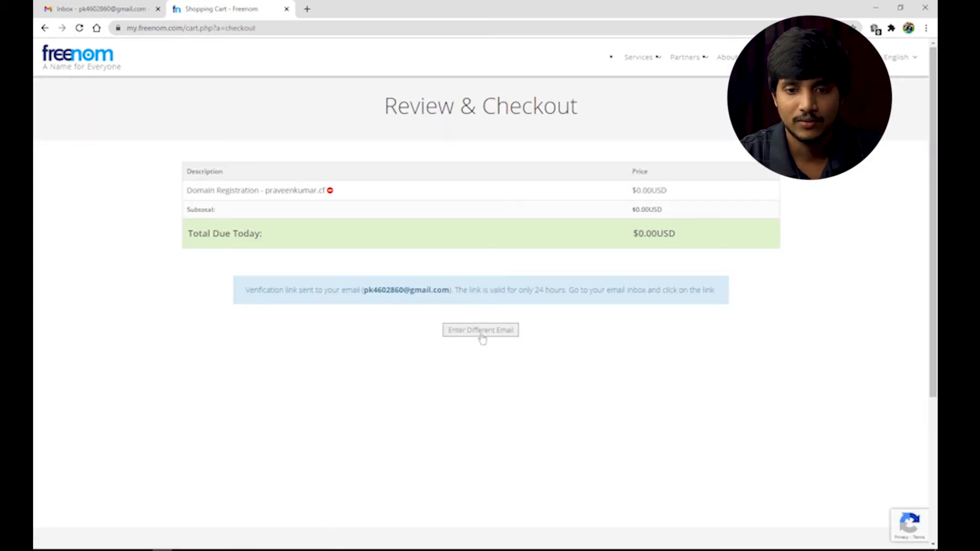
Refresh the Gmail inbox, open the Freenom Email Verification message and follow its link
left_click(97, 9)
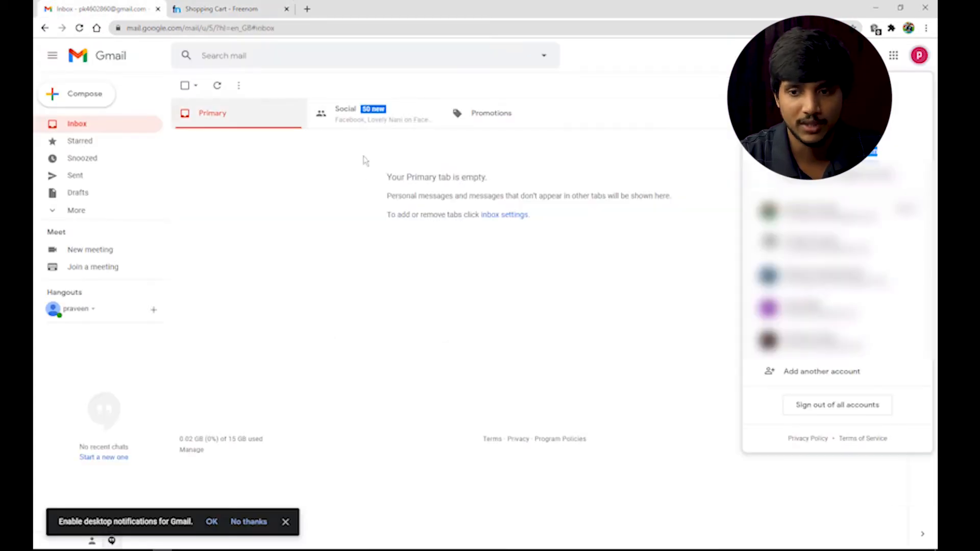
left_click(644, 146)
left_click(362, 128)
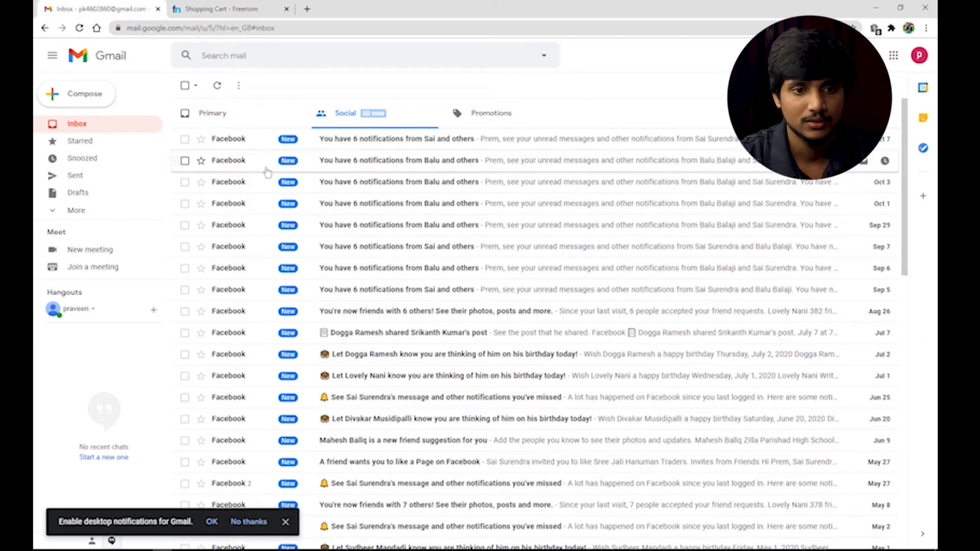
left_click(204, 123)
left_click(79, 28)
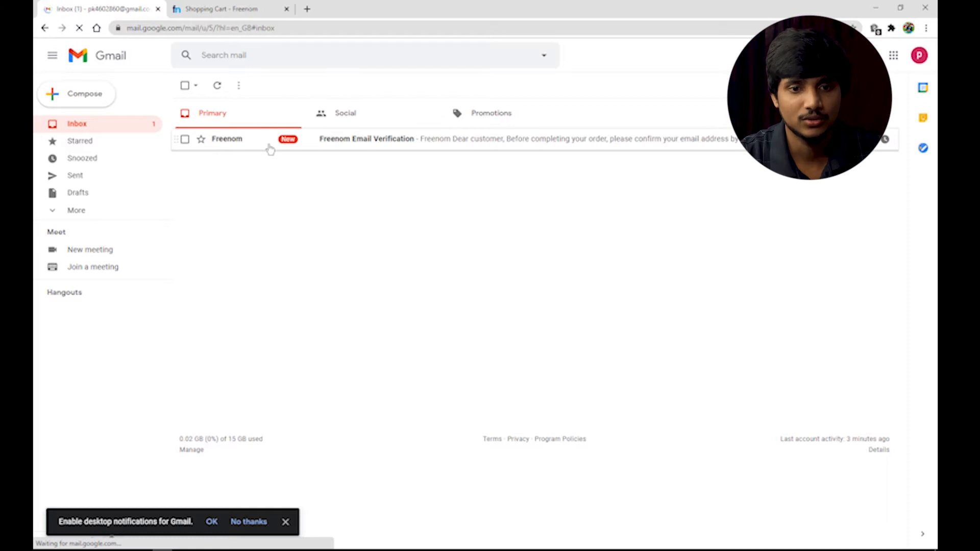
left_click(269, 145)
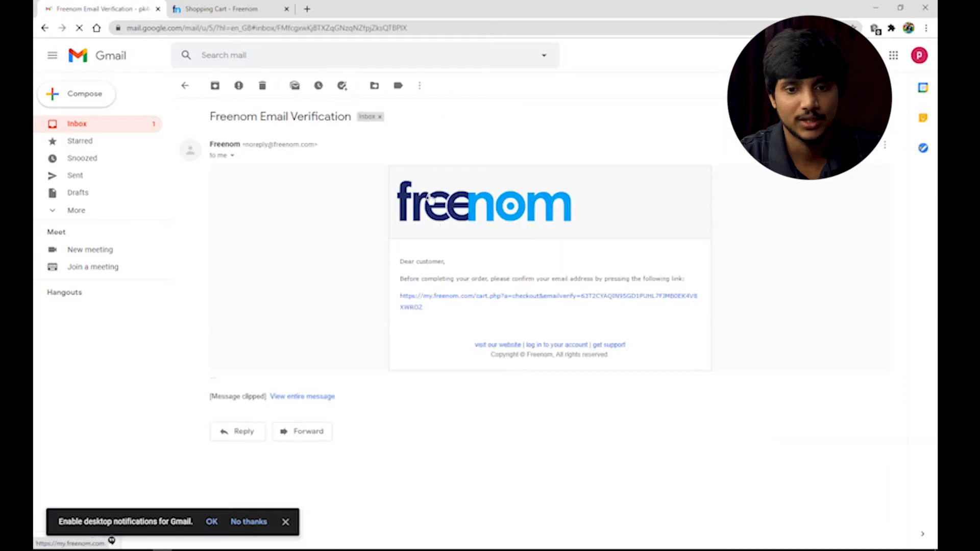
left_click(450, 303)
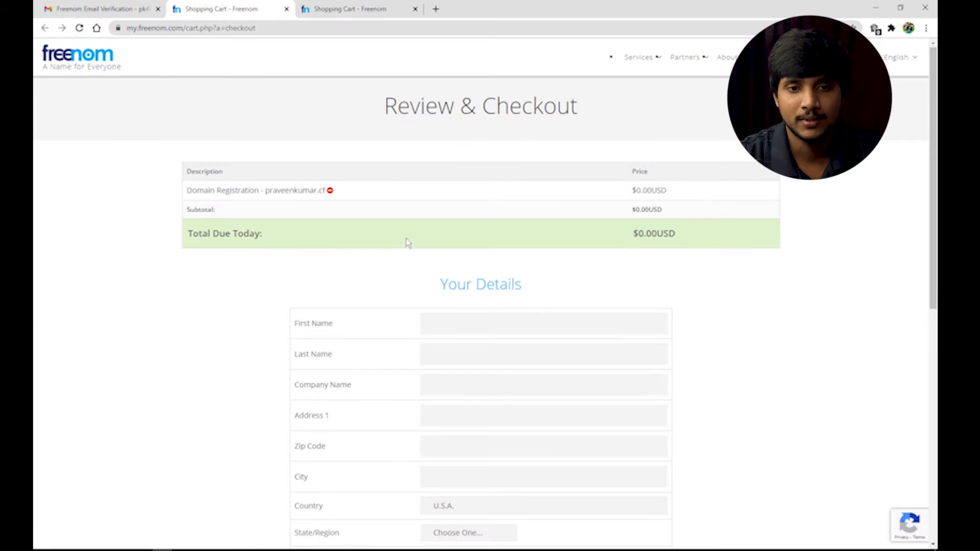
Autofill the Your Details form, add the phone number, complete the order and go to the Client Area
left_click(447, 328)
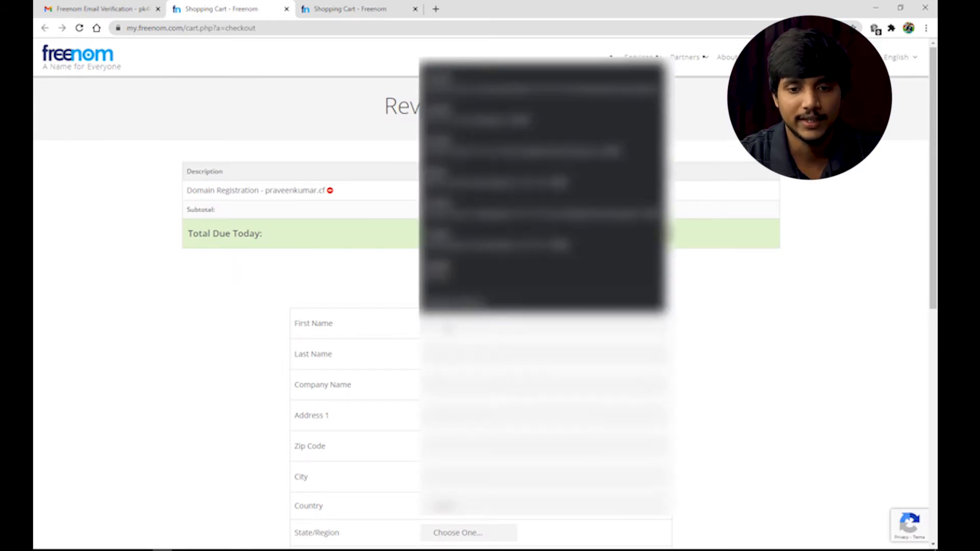
left_click(464, 83)
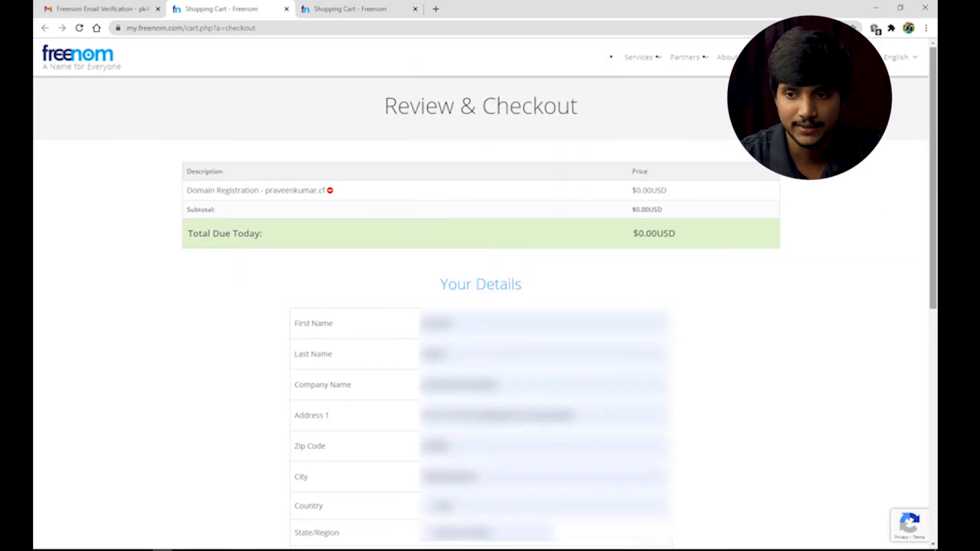
left_click_drag(934, 190, 934, 299)
left_click(493, 347)
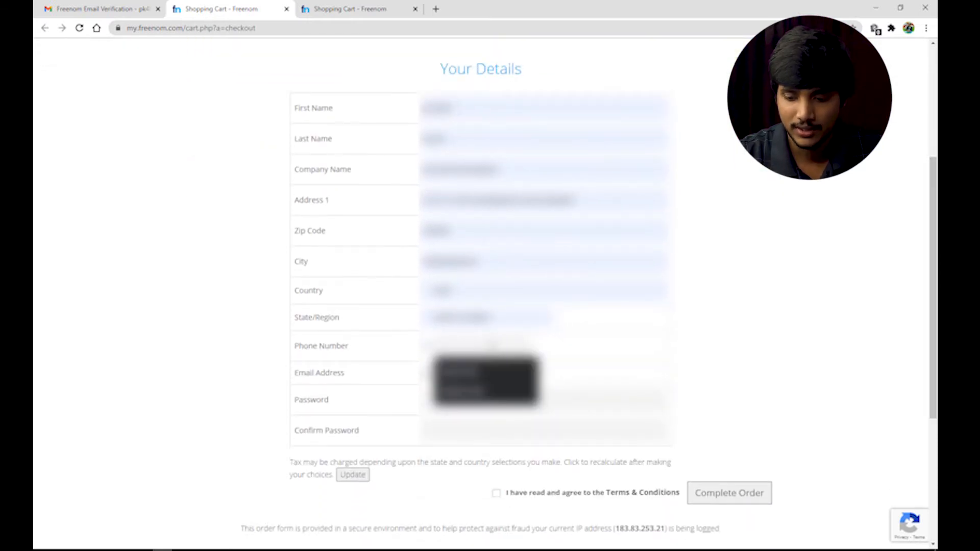
type("9")
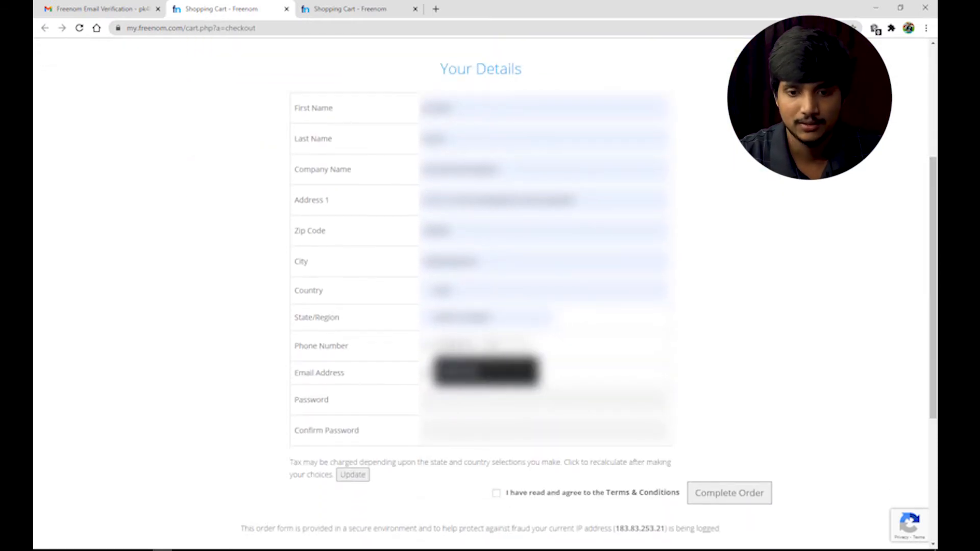
type("0")
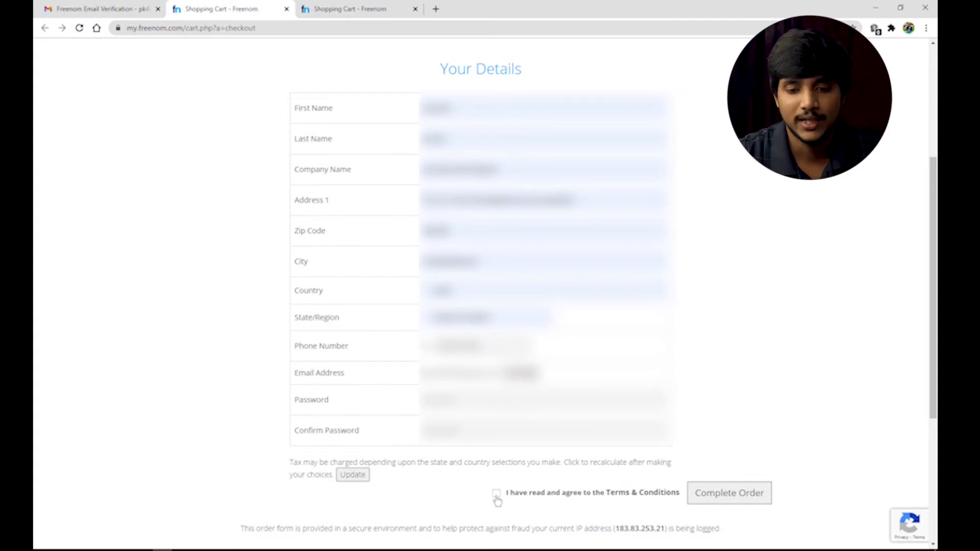
left_click(769, 495)
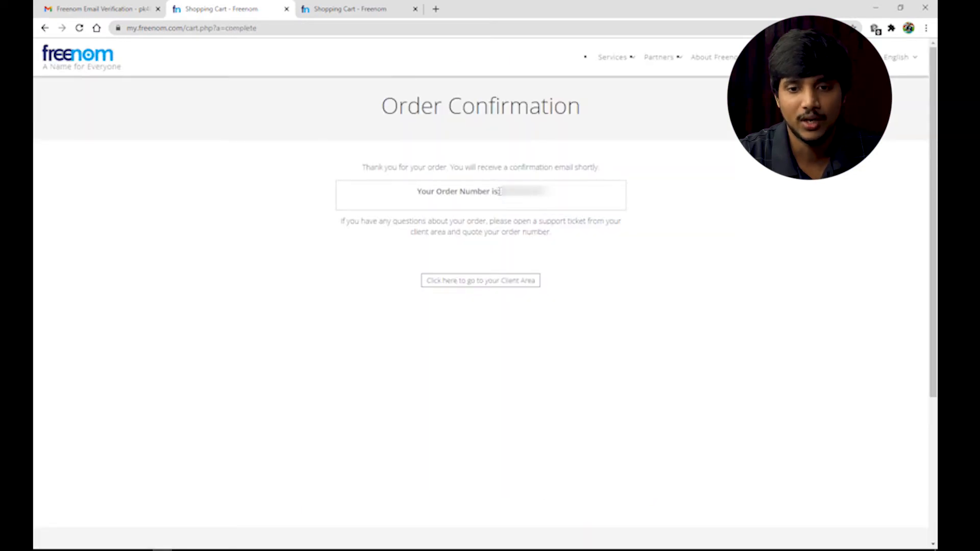
left_click_drag(500, 191, 564, 202)
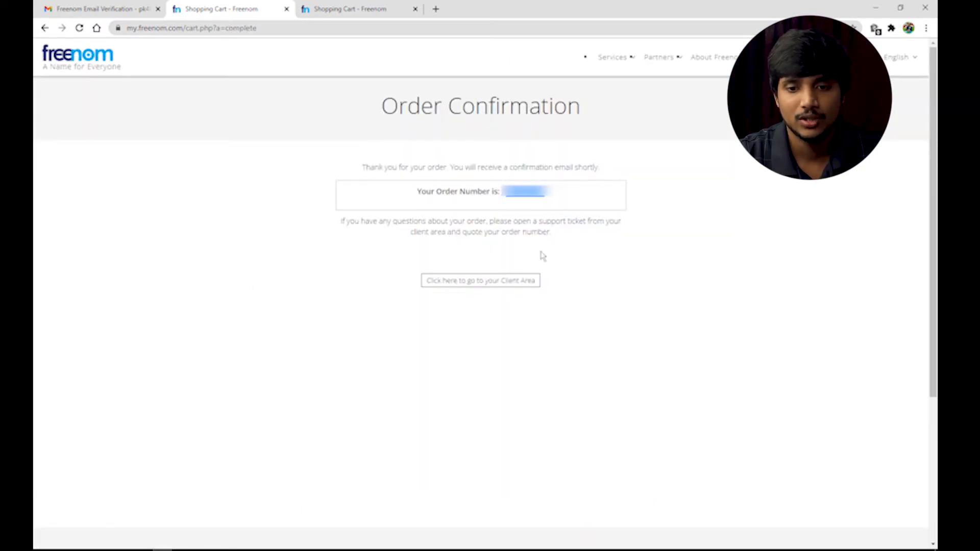
left_click(500, 284)
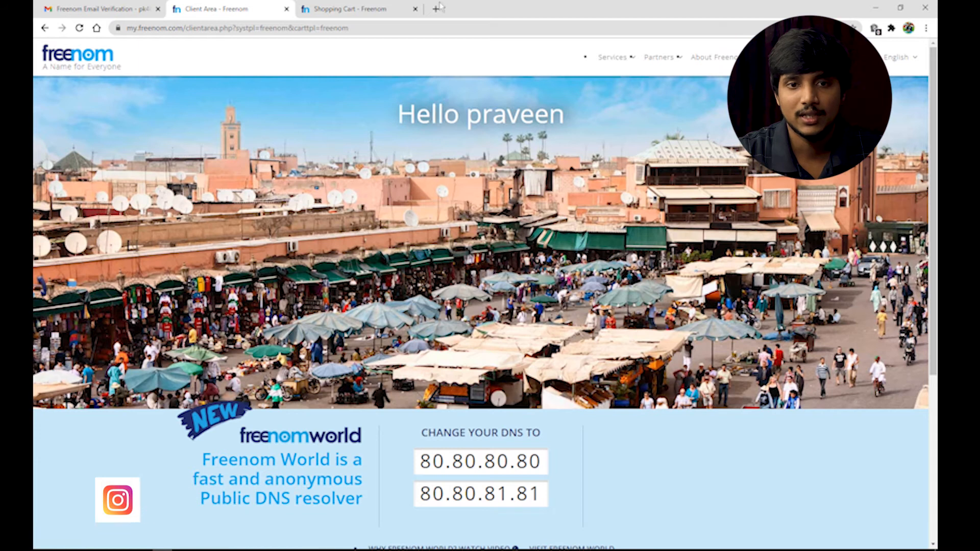
Close the leftover checkout tab, search infinityfree and open its sign-up page
left_click(393, 11)
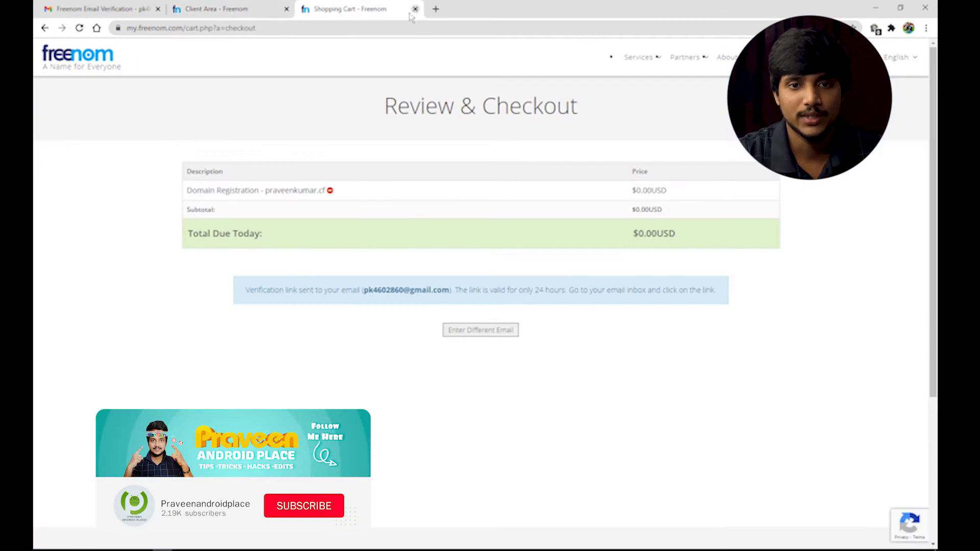
left_click(415, 8)
left_click(306, 9)
type("inf")
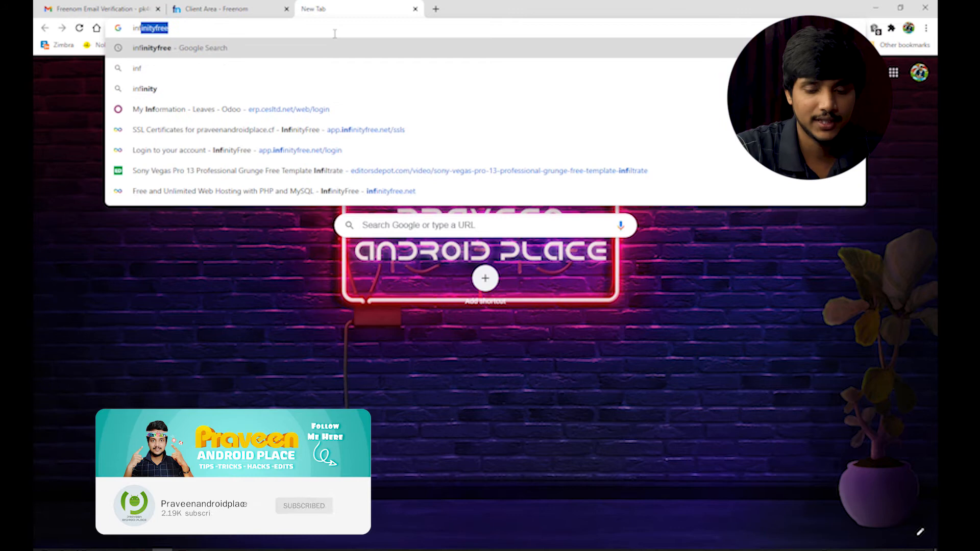
key("Return")
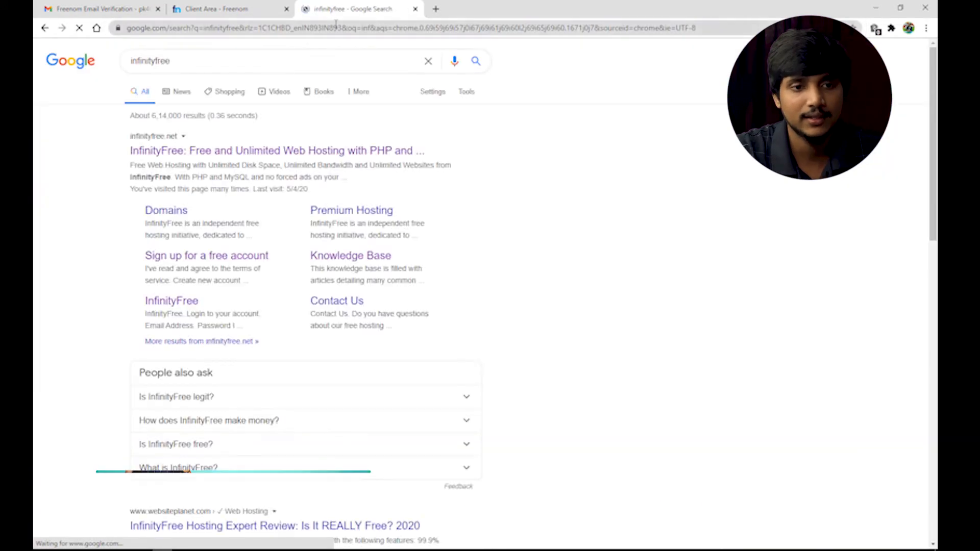
left_click(327, 149)
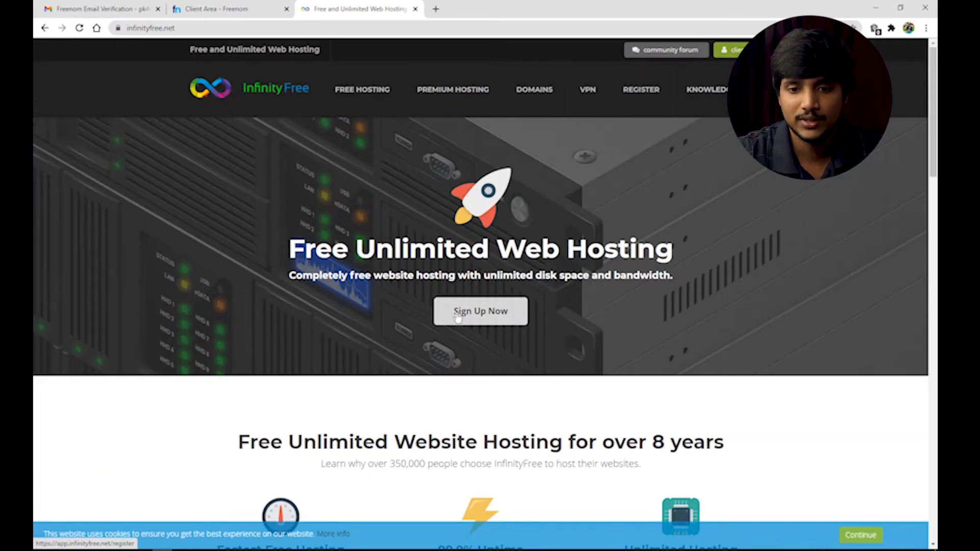
left_click(525, 306)
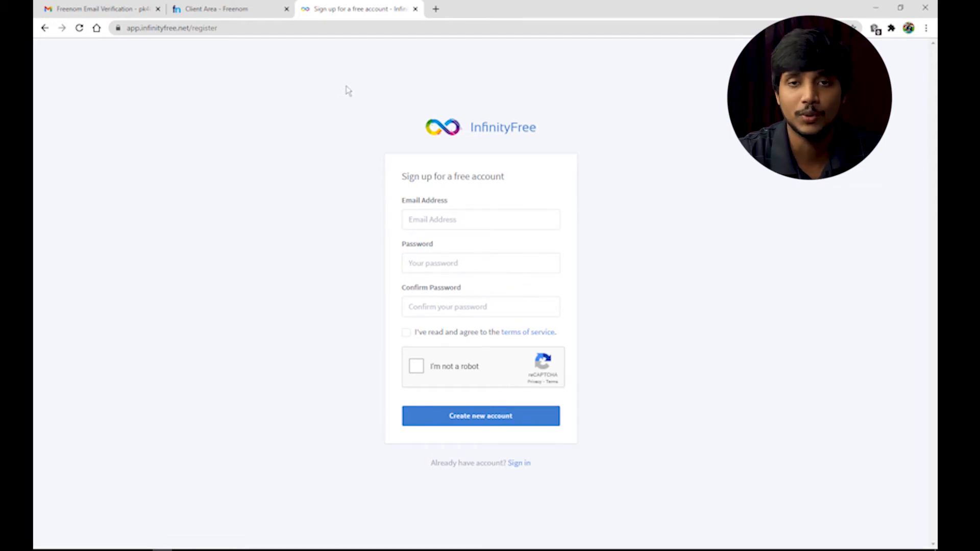
Create an InfinityFree account with the Gmail address and a password, declining password saving
left_click(445, 217)
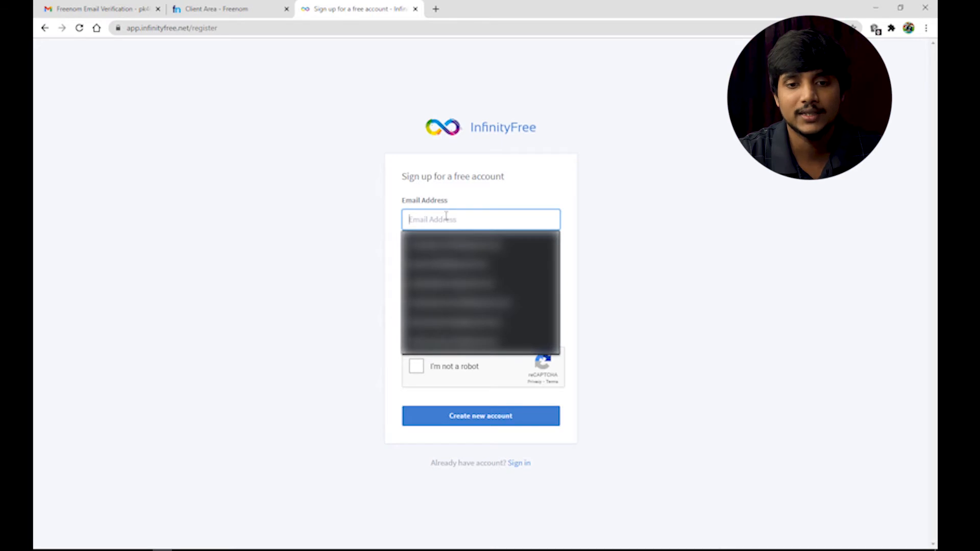
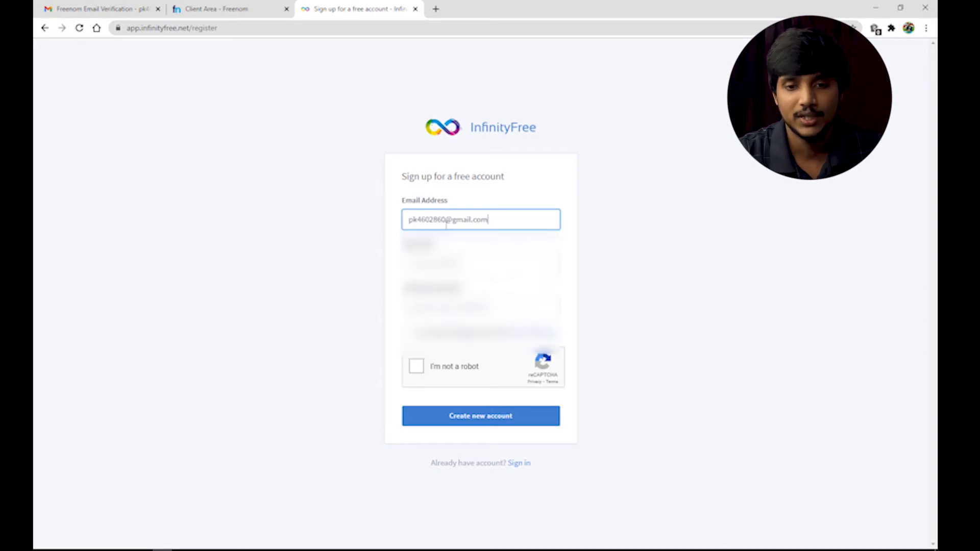
left_click(444, 265)
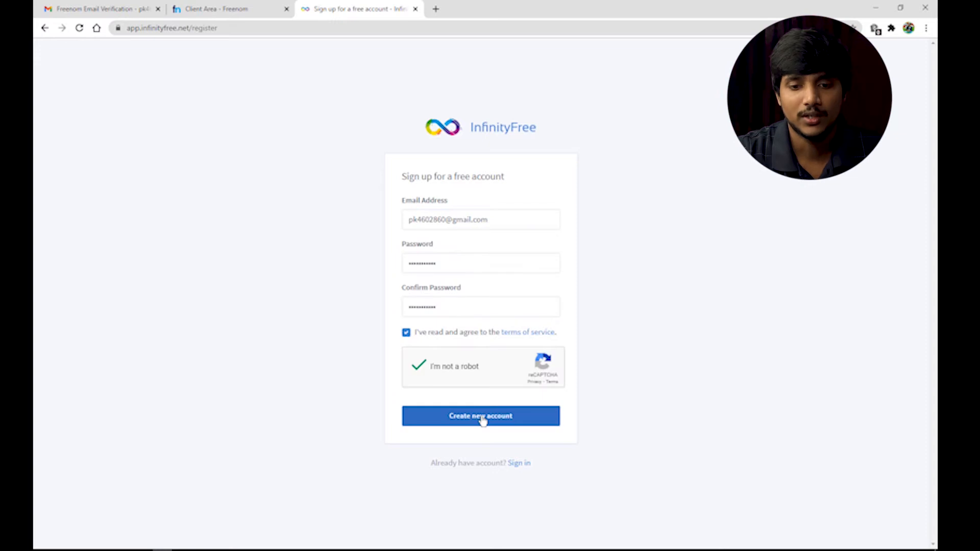
left_click(481, 418)
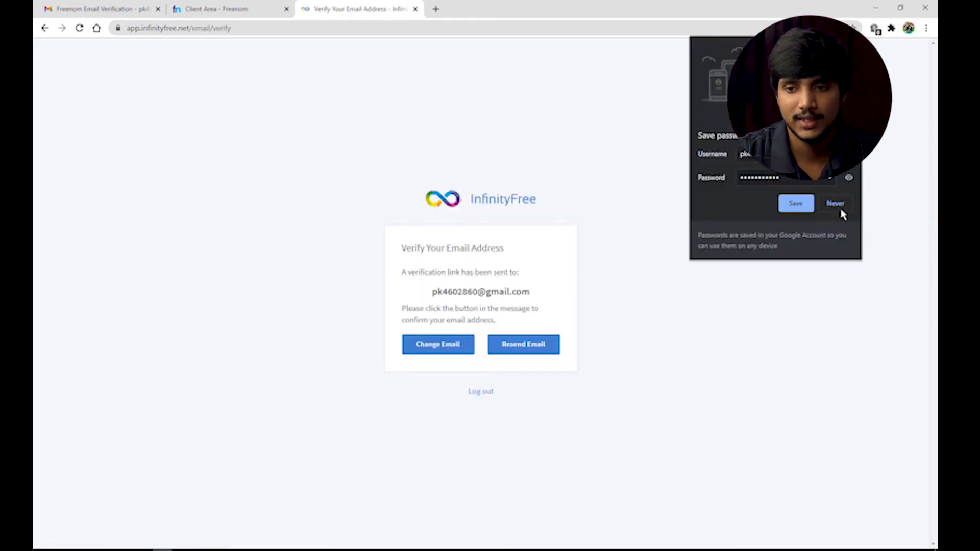
left_click(839, 206)
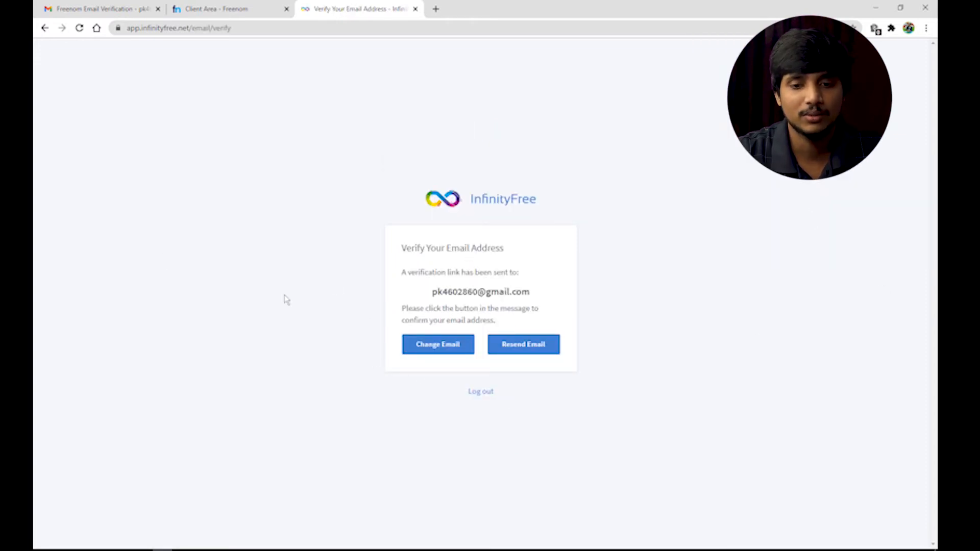
Open InfinityFree's Verify Email Address message in Gmail and confirm the address via its button
left_click(114, 6)
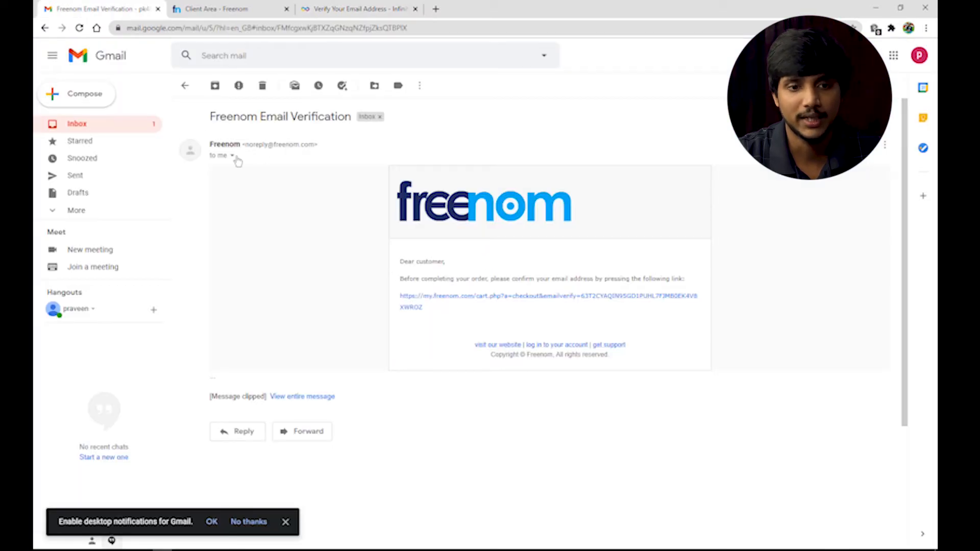
left_click(186, 88)
left_click(263, 138)
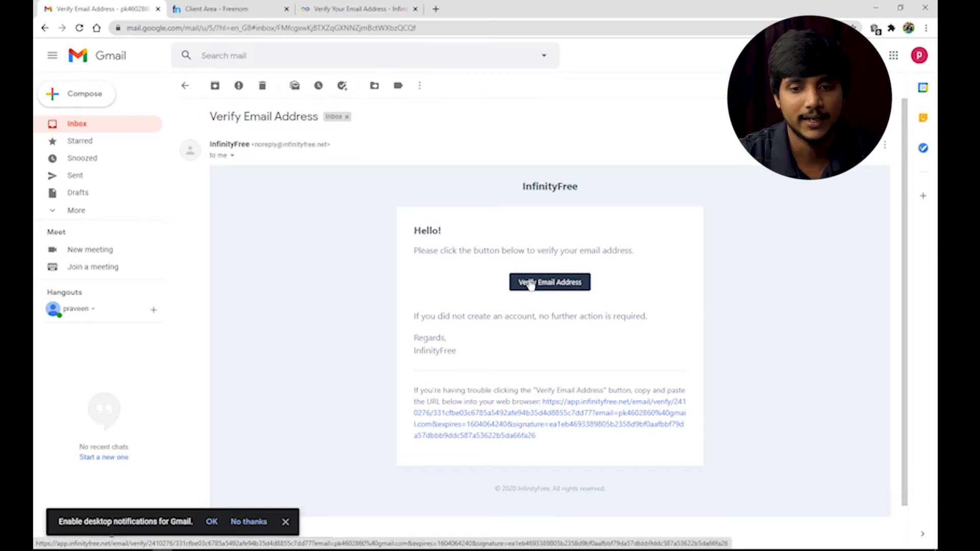
left_click(575, 284)
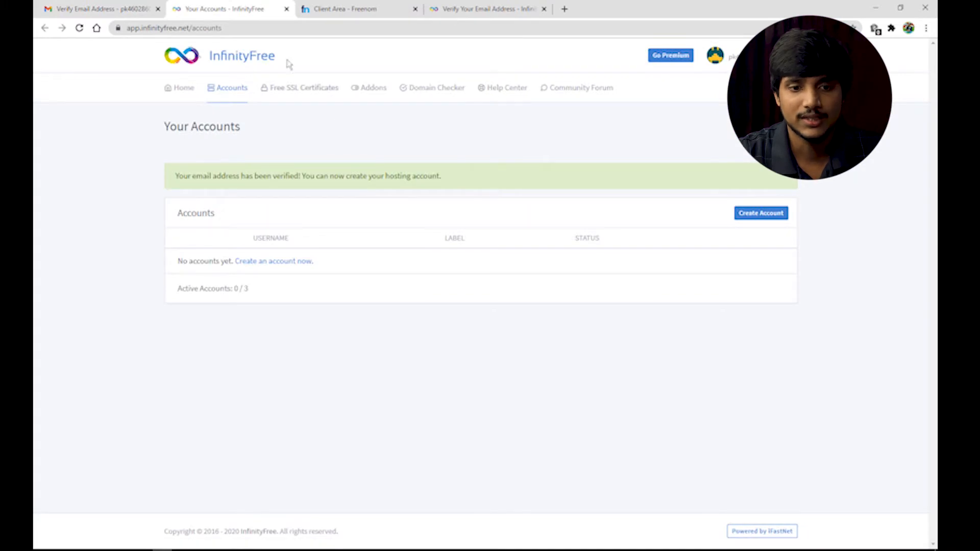
Close the duplicate tab, start a new hosting account with the Custom Domain option, then return to Freenom
left_click(287, 9)
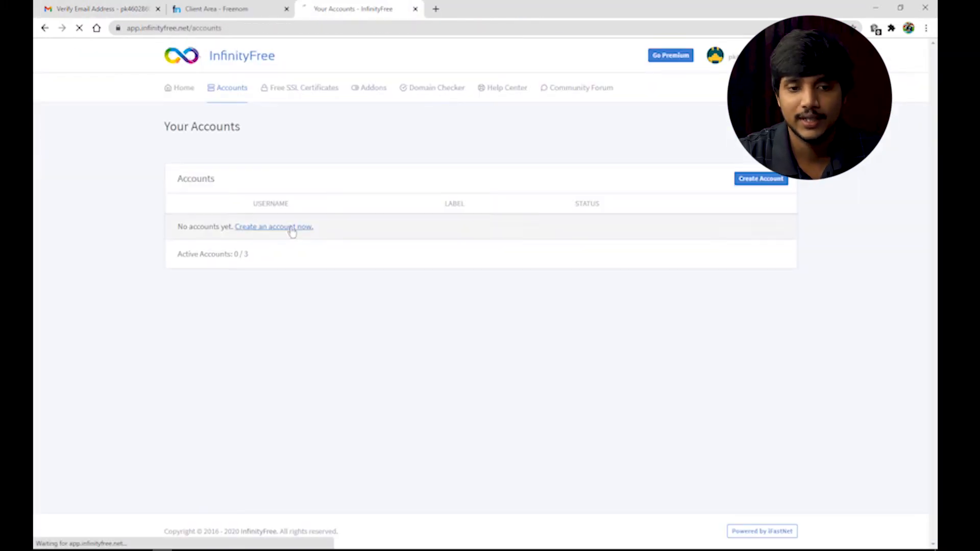
left_click(288, 226)
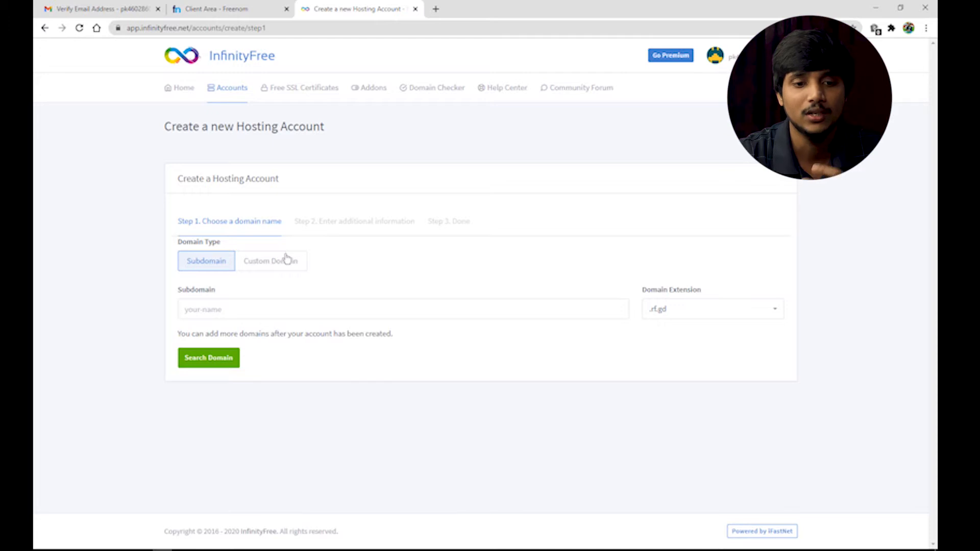
left_click(294, 263)
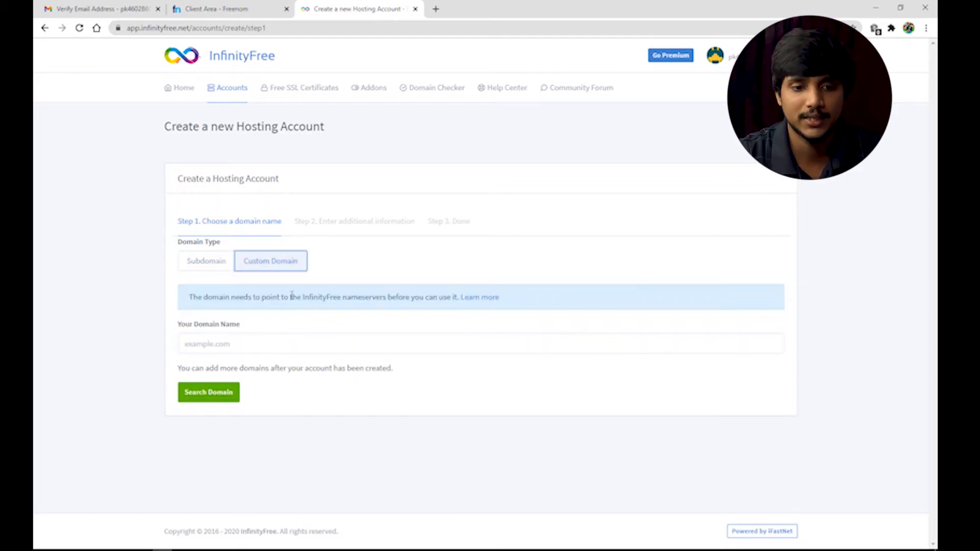
left_click(259, 346)
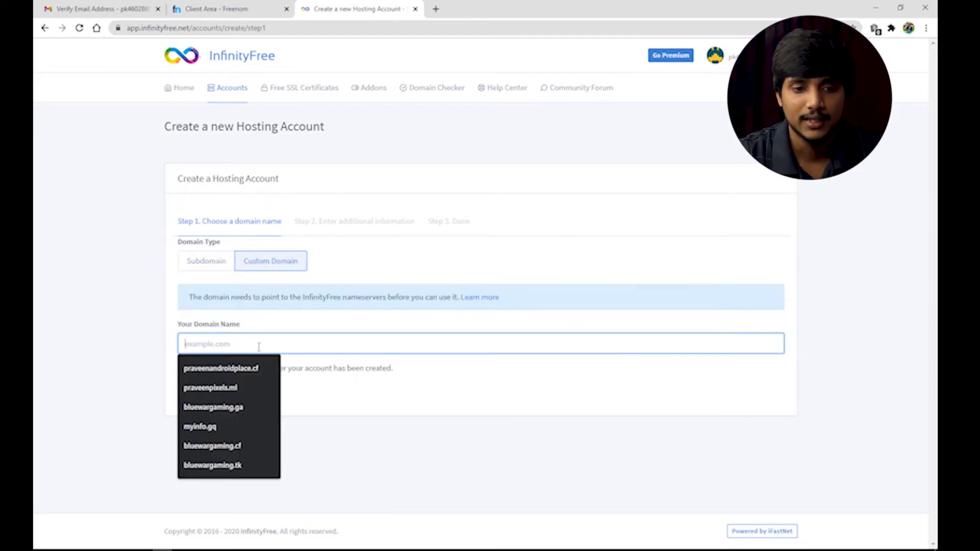
left_click(220, 5)
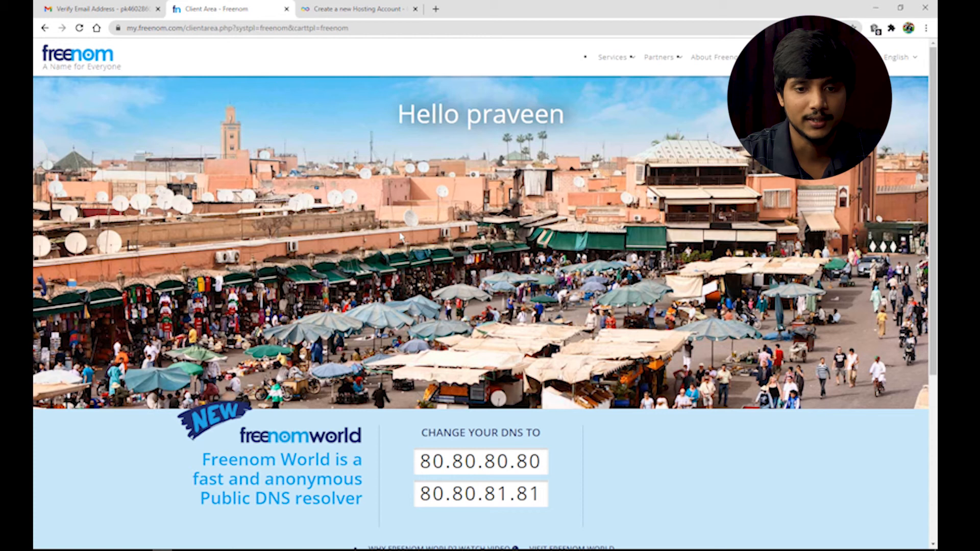
Sign in to Freenom with the account email and password to reach My Domains
left_click(615, 57)
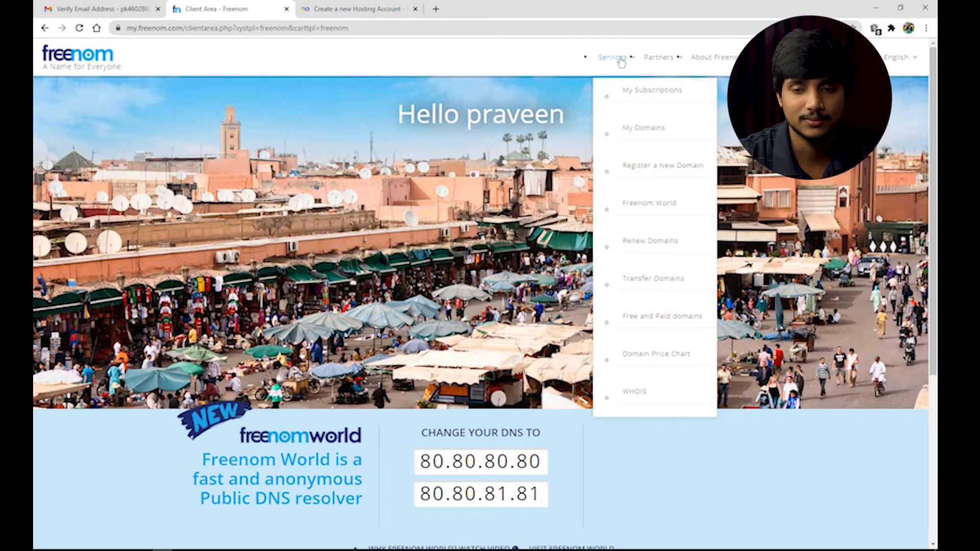
left_click(638, 132)
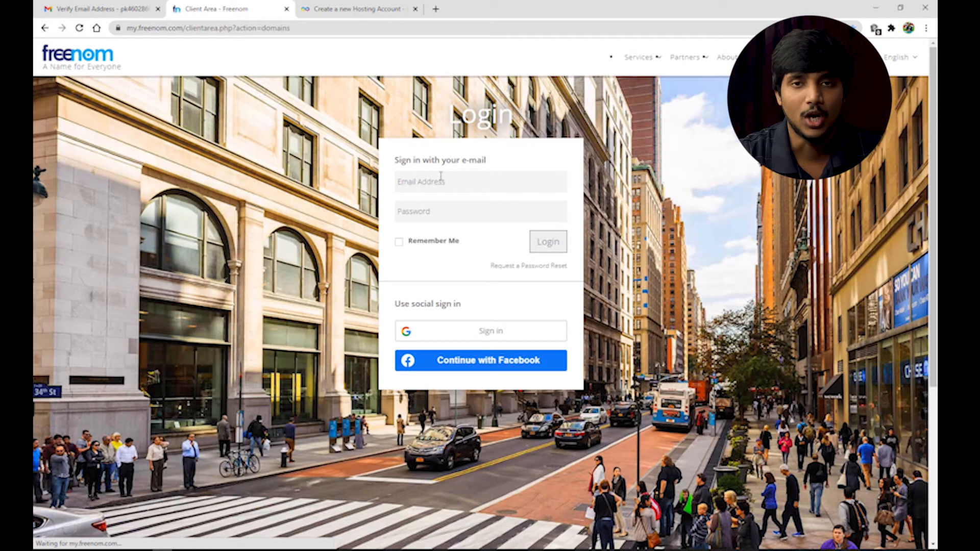
key("ctrl+v")
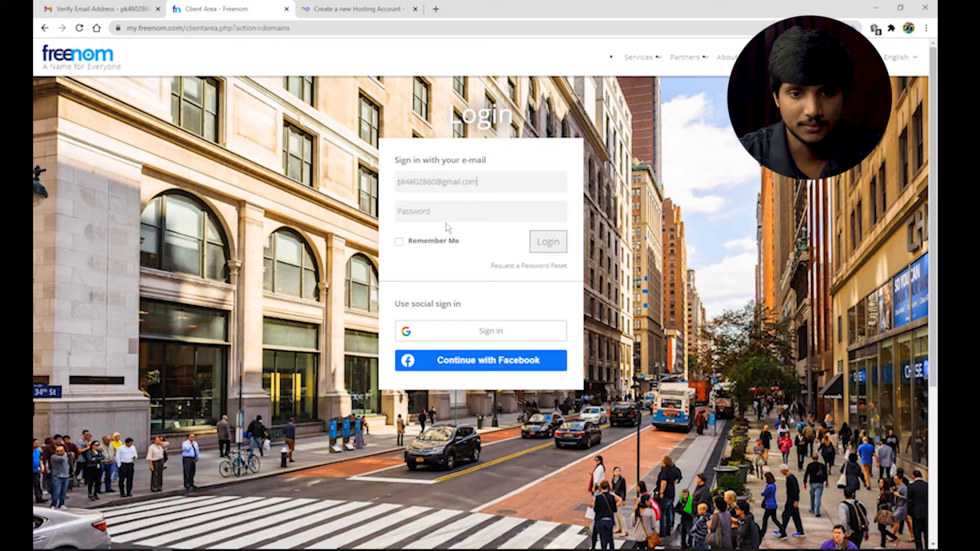
left_click(438, 219)
type("•")
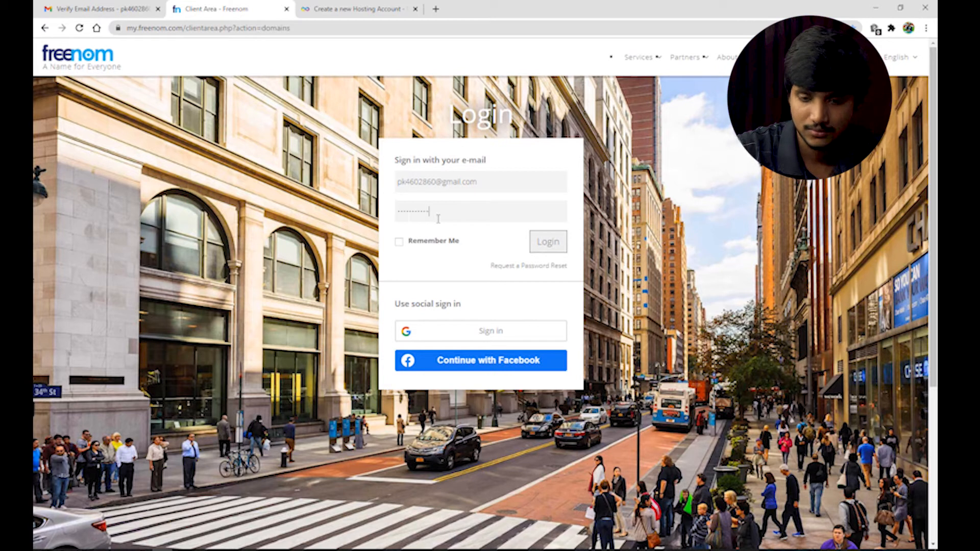
type("•••••••••")
key("Return")
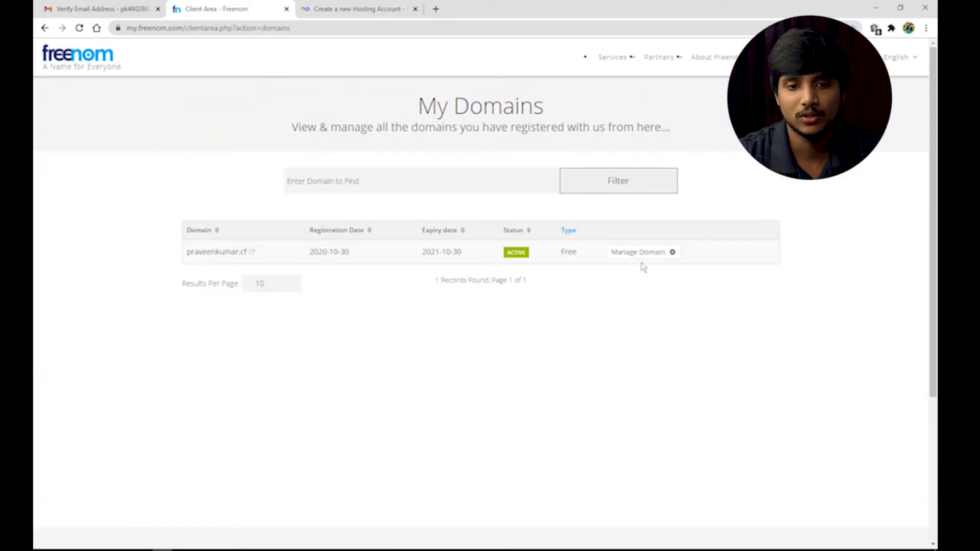
left_click_drag(416, 105, 558, 113)
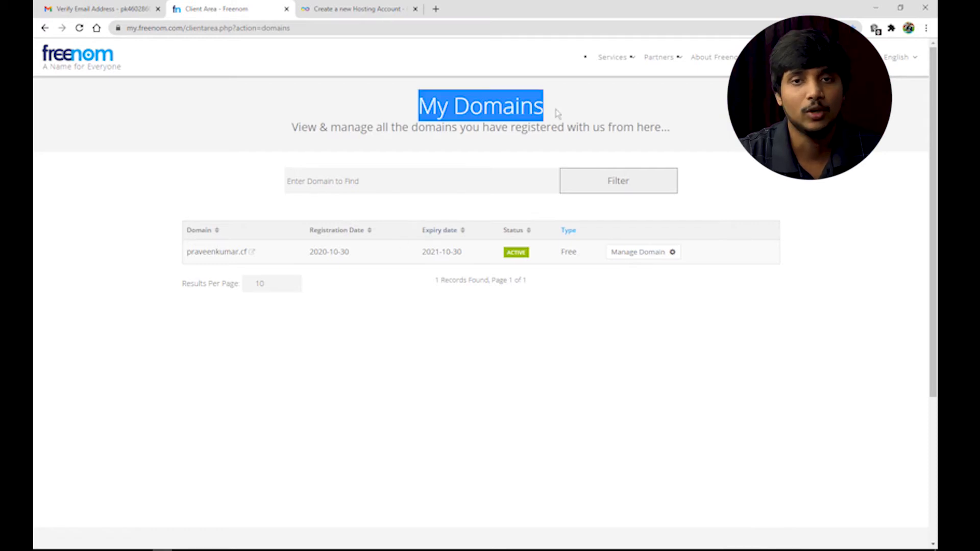
Switch the .cf domain to custom nameservers and copy its domain name for InfinityFree
left_click(639, 254)
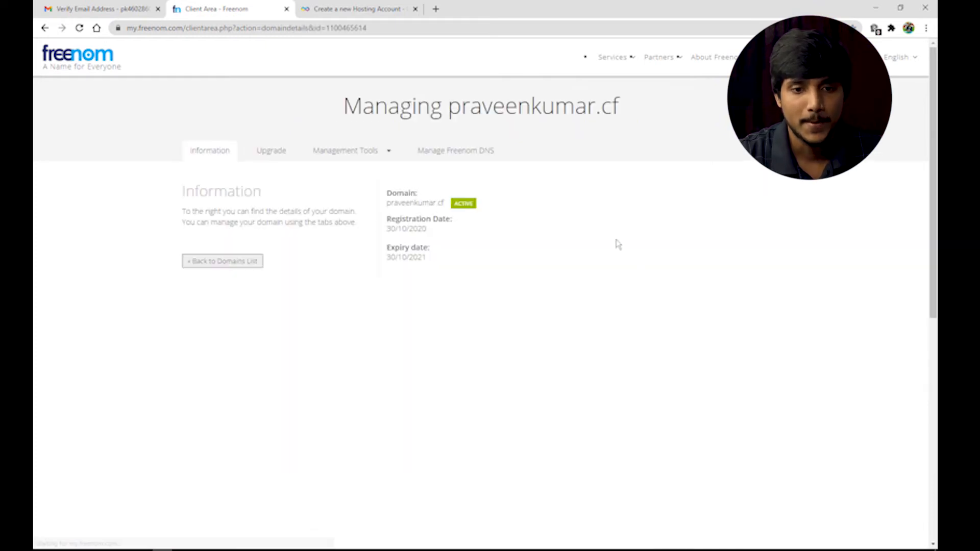
left_click(366, 156)
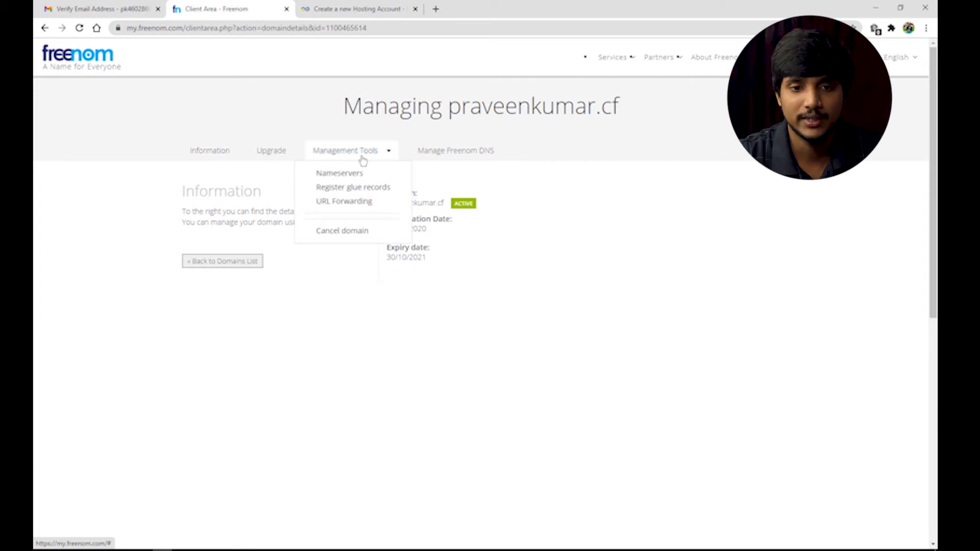
left_click(335, 174)
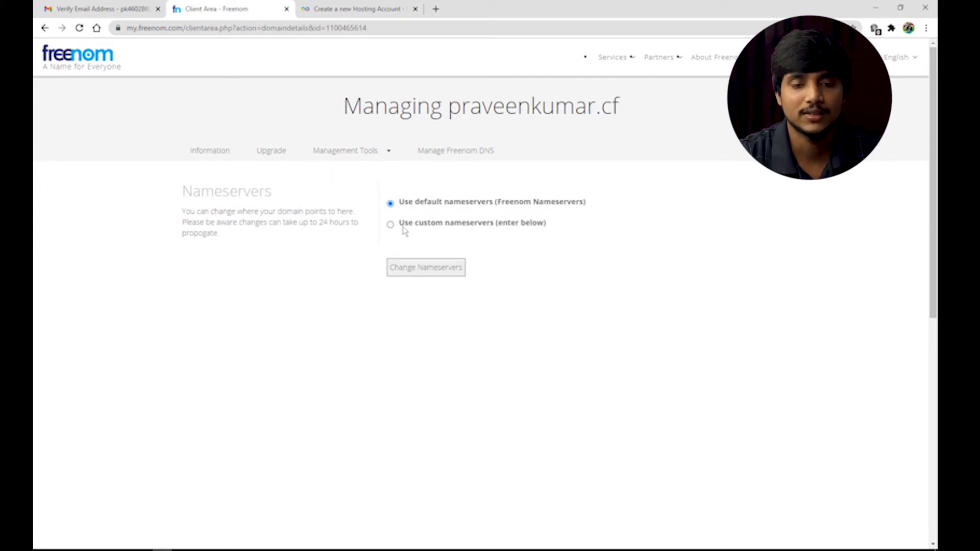
left_click(391, 225)
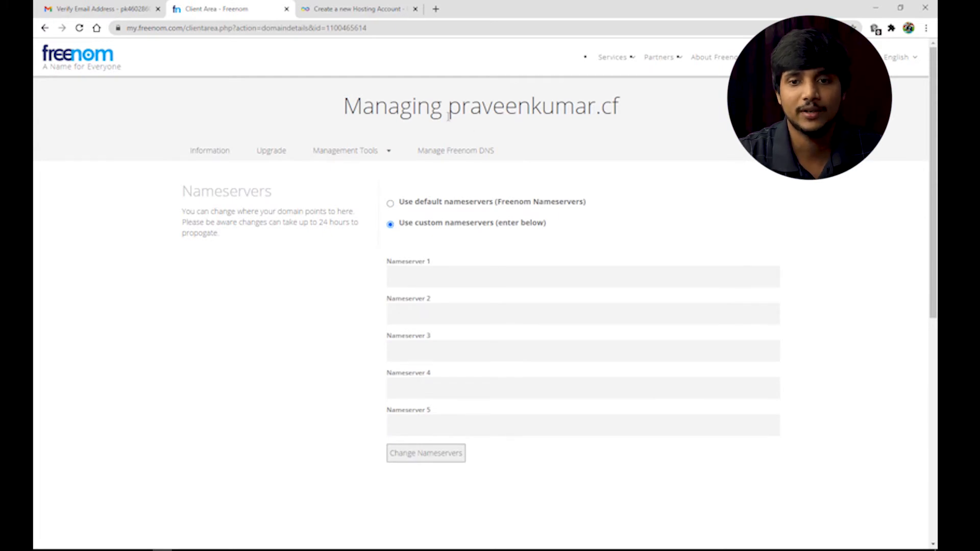
left_click_drag(448, 114, 629, 115)
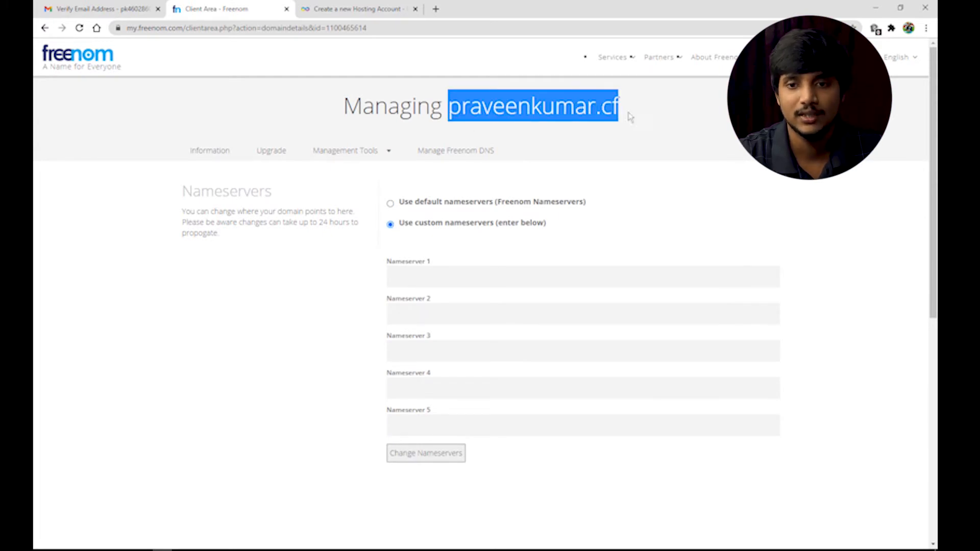
right_click(562, 110)
left_click(587, 117)
left_click(357, 9)
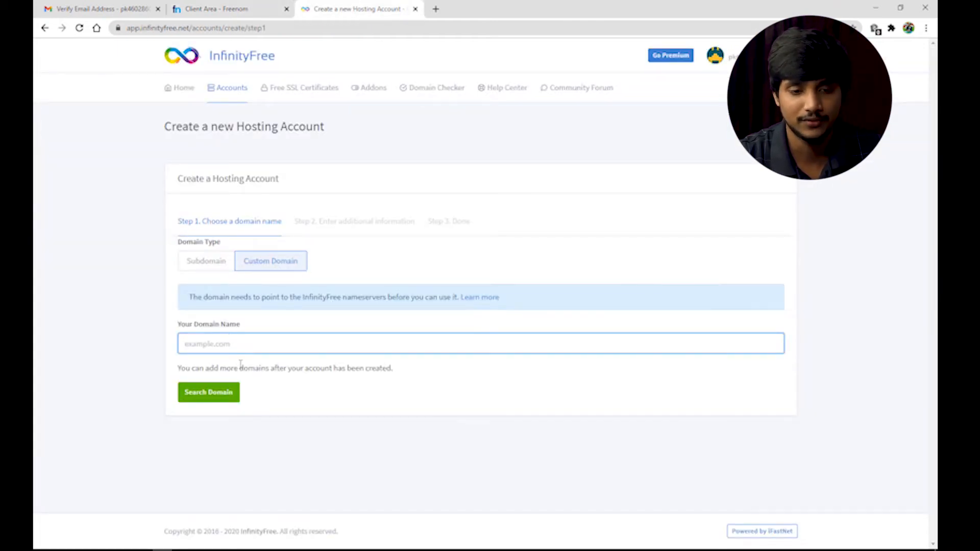
Submit a hosting account for the pasted .cf domain with a trimmed label, password and reCAPTCHA
key("ctrl+v")
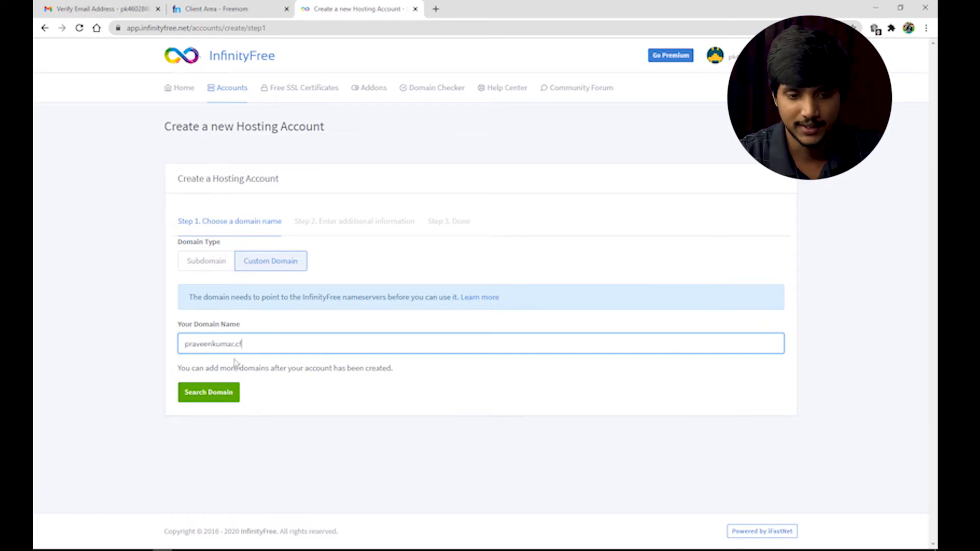
left_click(217, 398)
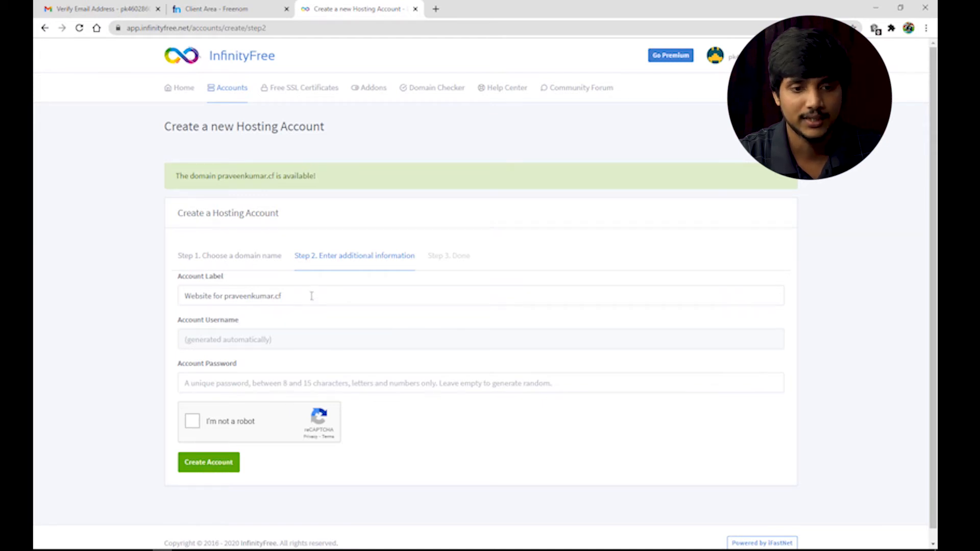
left_click_drag(311, 296, 184, 296)
left_click(292, 296)
key("BackSpace")
left_click(252, 380)
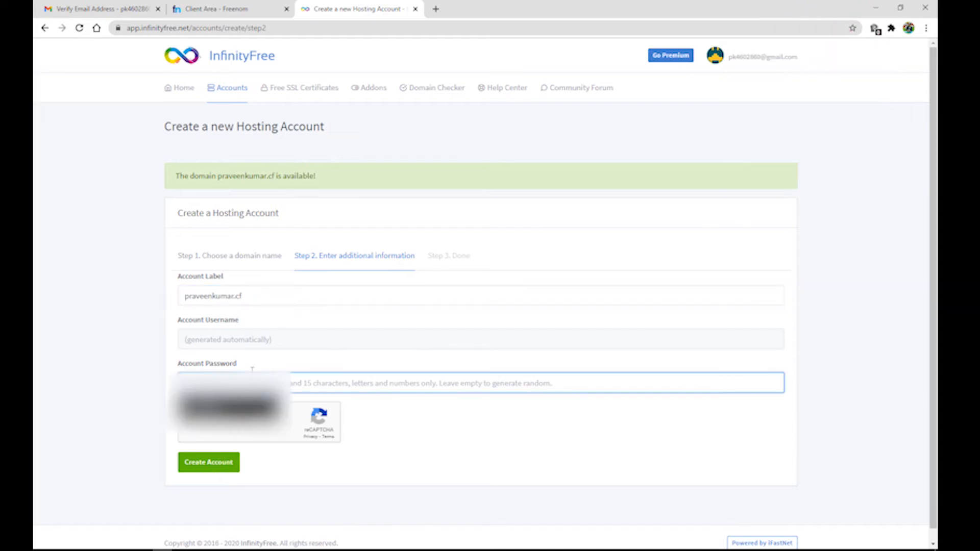
left_click(263, 409)
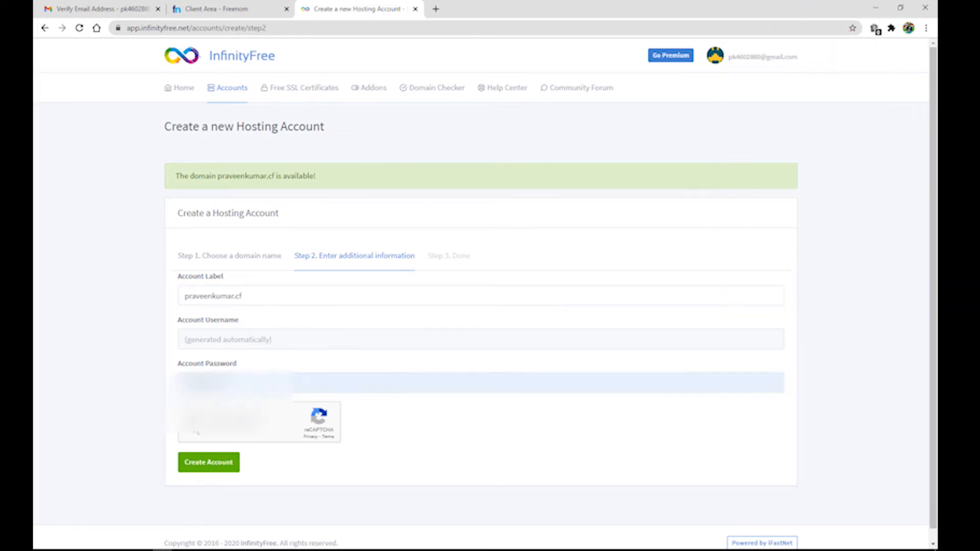
left_click(195, 422)
left_click(204, 462)
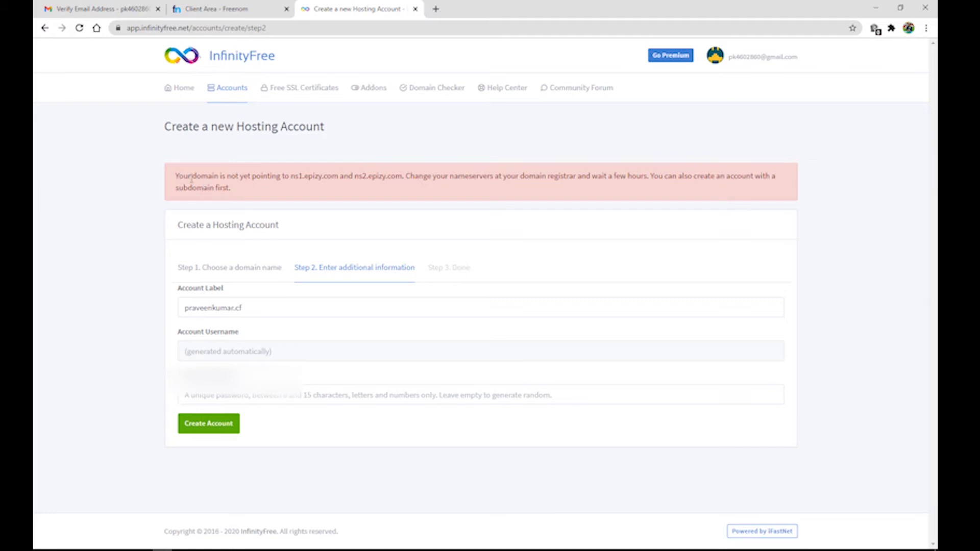
Copy the required nameserver ns1.epizy.com from the account-creation error
left_click_drag(175, 177, 420, 177)
left_click(323, 193)
left_click_drag(291, 177, 337, 178)
right_click(332, 180)
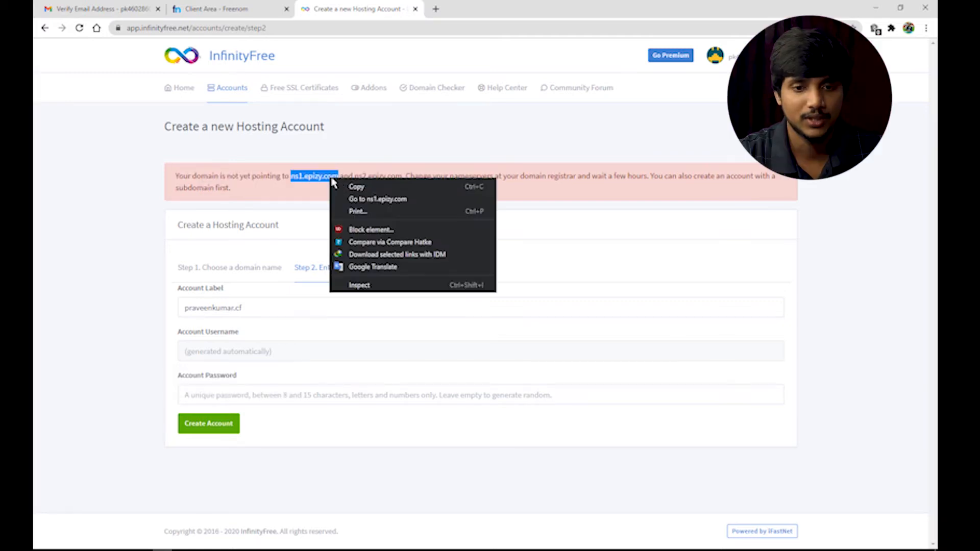
left_click(357, 187)
Set the .cf domain's Freenom nameservers to ns1.epizy.com and ns2.epizy.com and save
left_click(245, 9)
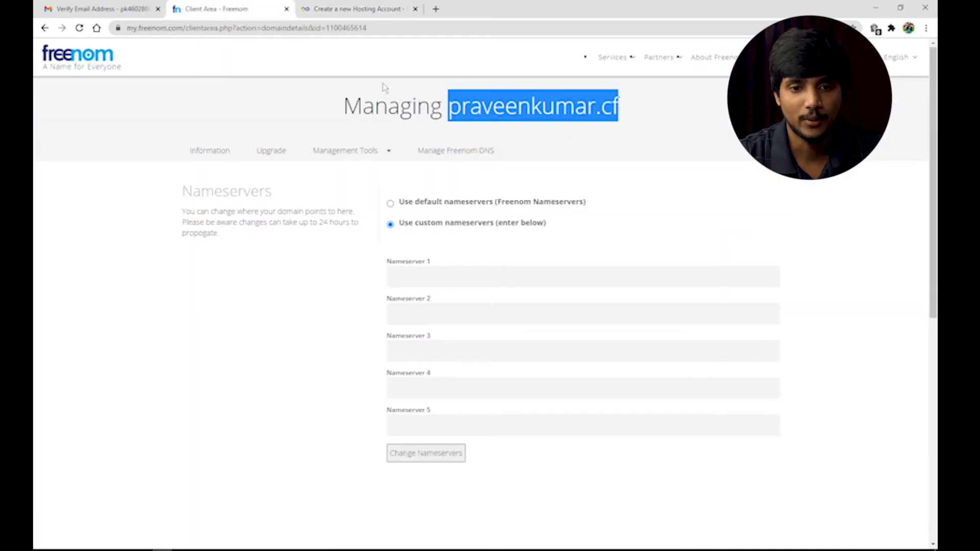
left_click(436, 283)
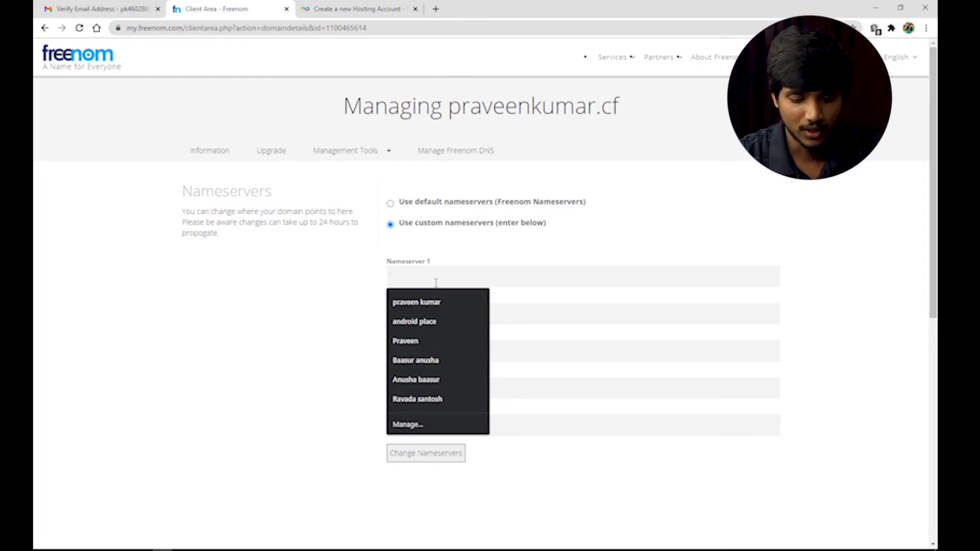
key("ctrl+v")
left_click(515, 319)
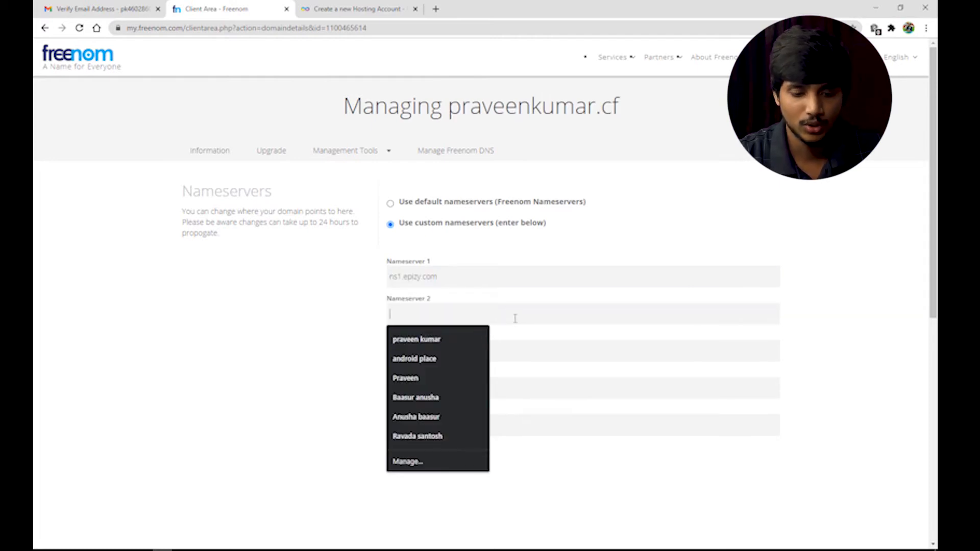
key("ctrl+v")
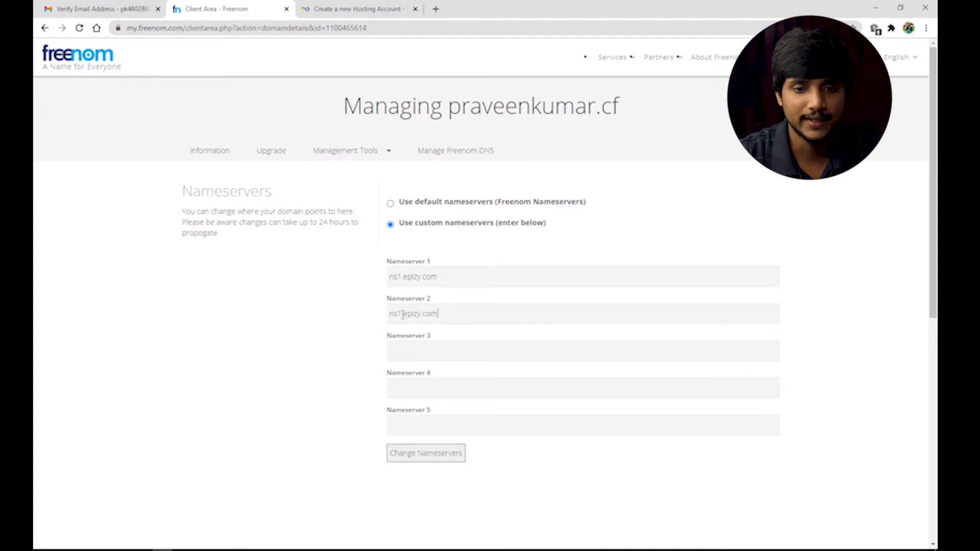
key("BackSpace")
type("2")
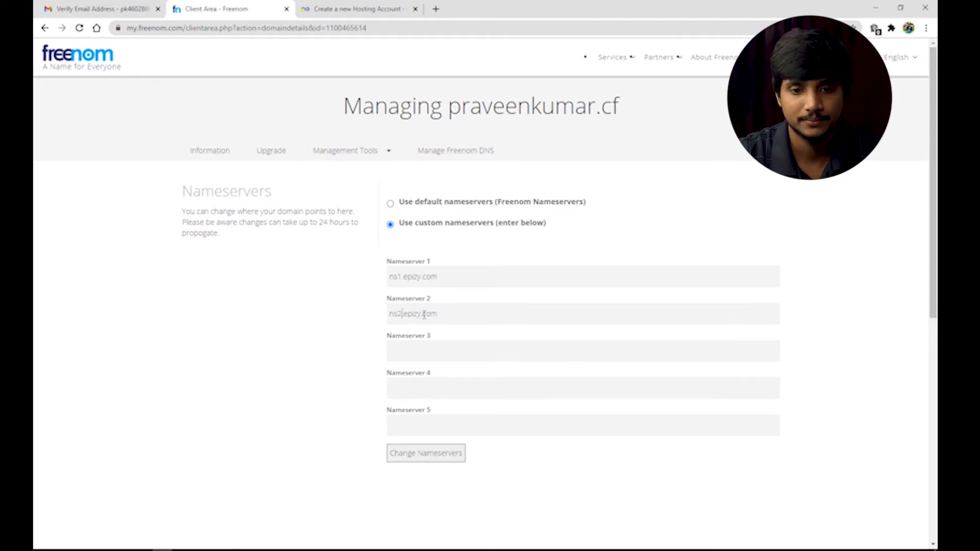
left_click(427, 457)
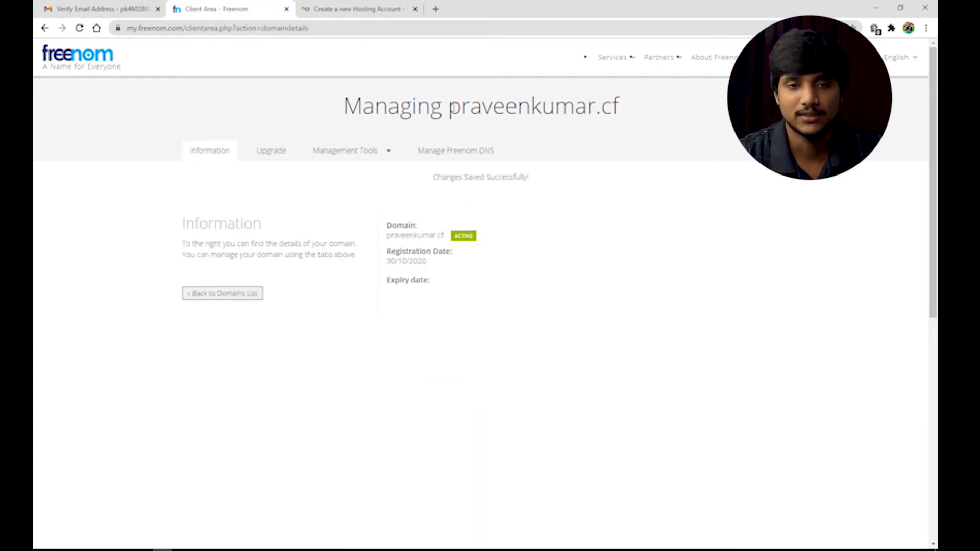
left_click(377, 6)
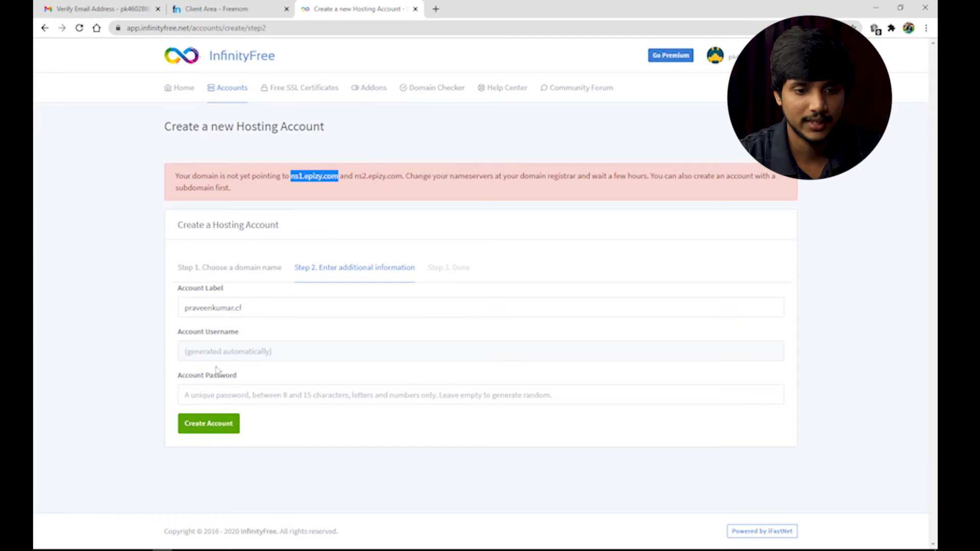
Retry creating the hosting account with the password, then reopen Freenom's nameserver settings
left_click(210, 394)
left_click(209, 424)
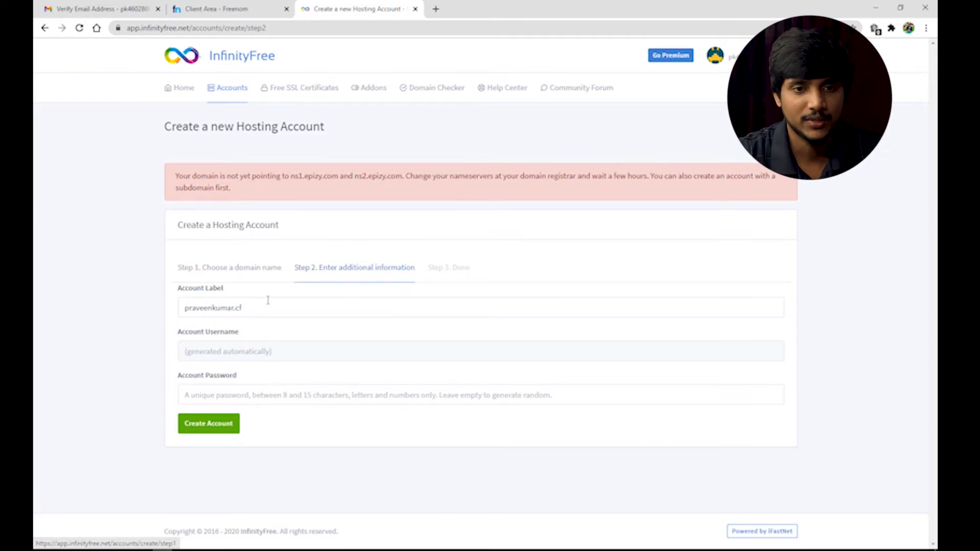
left_click(227, 6)
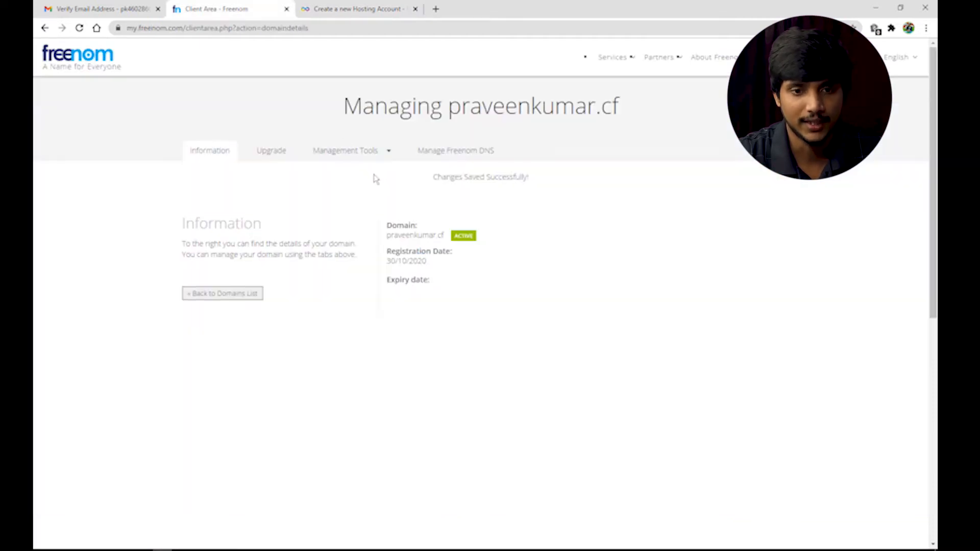
left_click(375, 156)
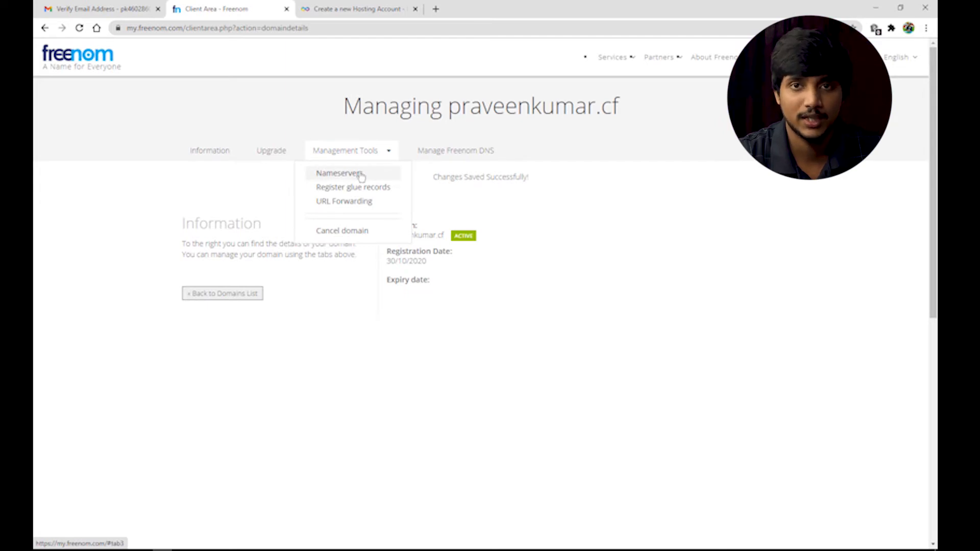
left_click(362, 176)
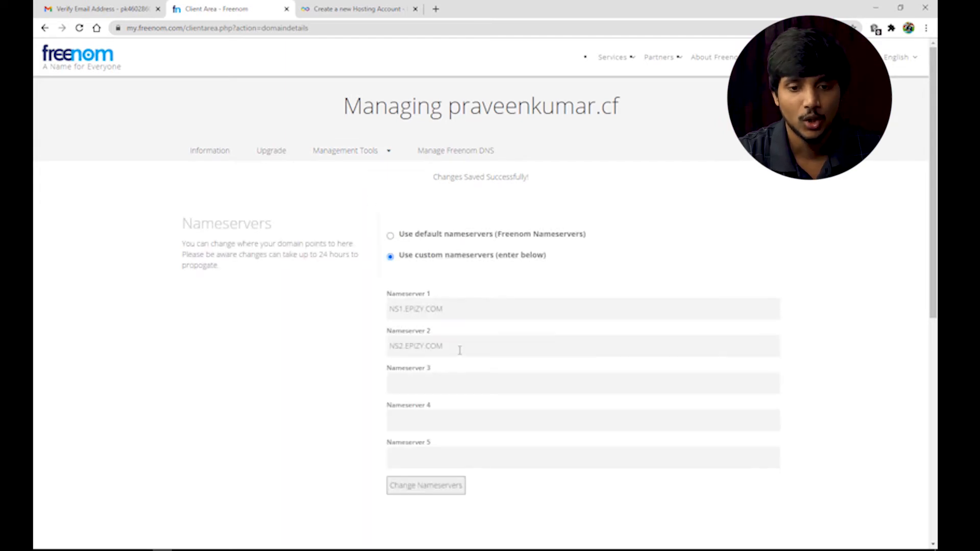
Add NS3.EPIZY.COM and NS4.EPIZY.COM as nameservers 3 and 4 and save
left_click(447, 380)
double_click(453, 347)
key("ctrl+c")
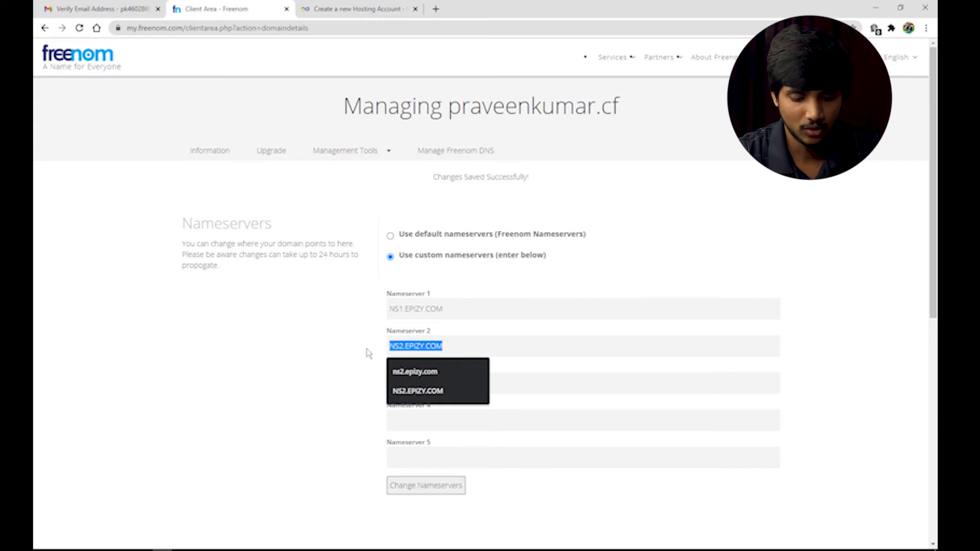
left_click(496, 380)
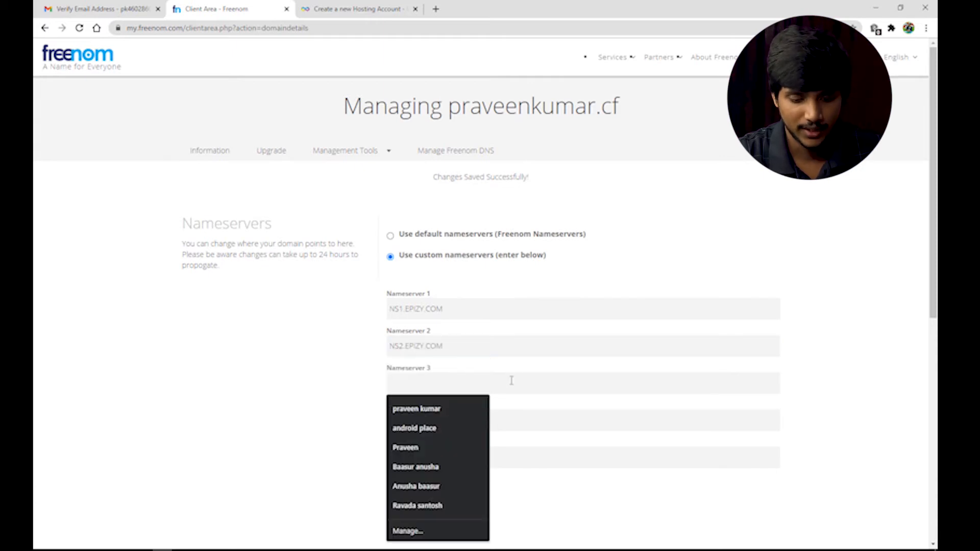
left_click(426, 412)
key("ctrl+v")
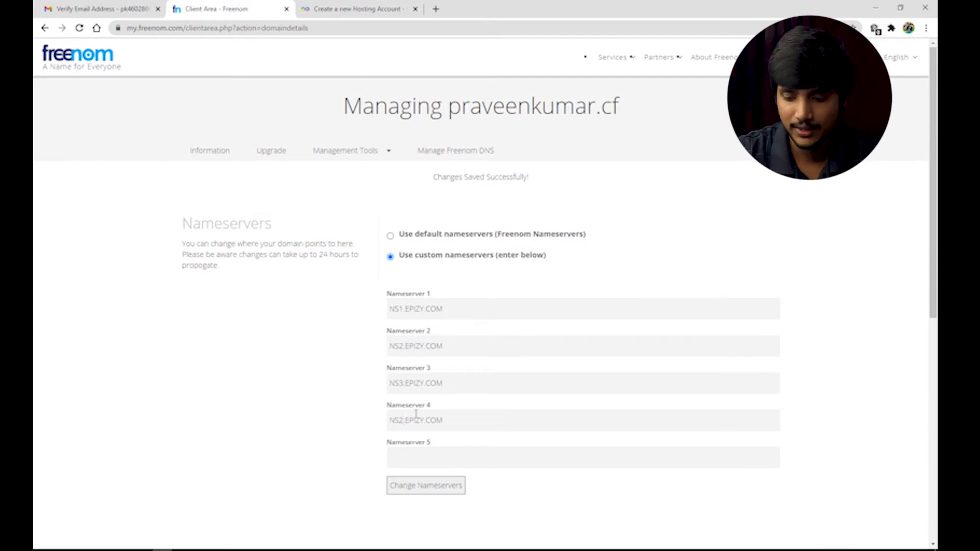
key("BackSpace")
type("4")
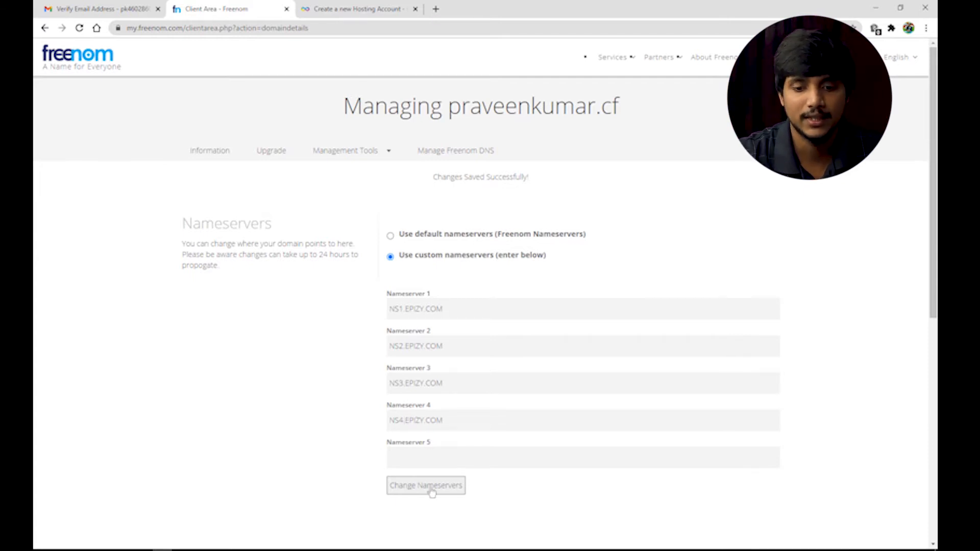
left_click(448, 486)
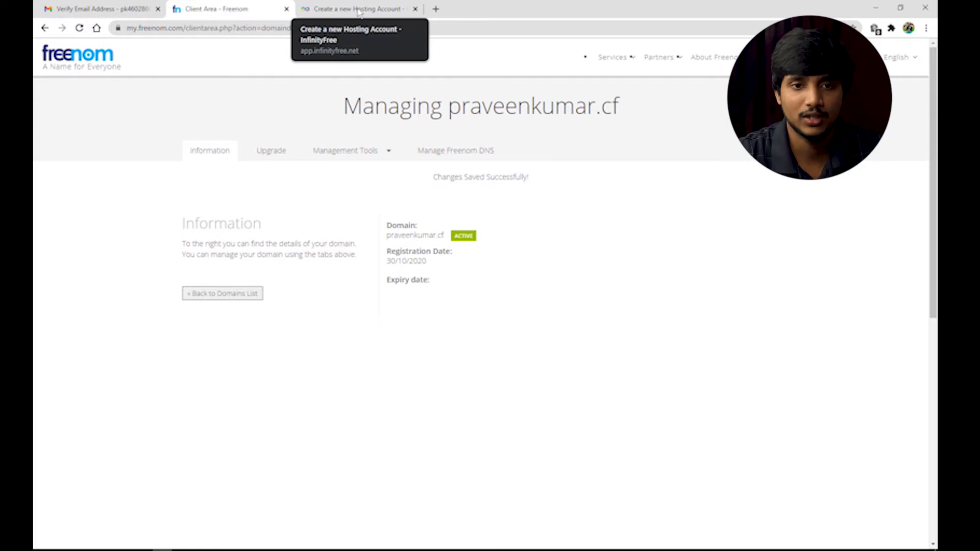
Reload the praveenkumar.cf hosting form, re-enter the account password and submit it
left_click(359, 9)
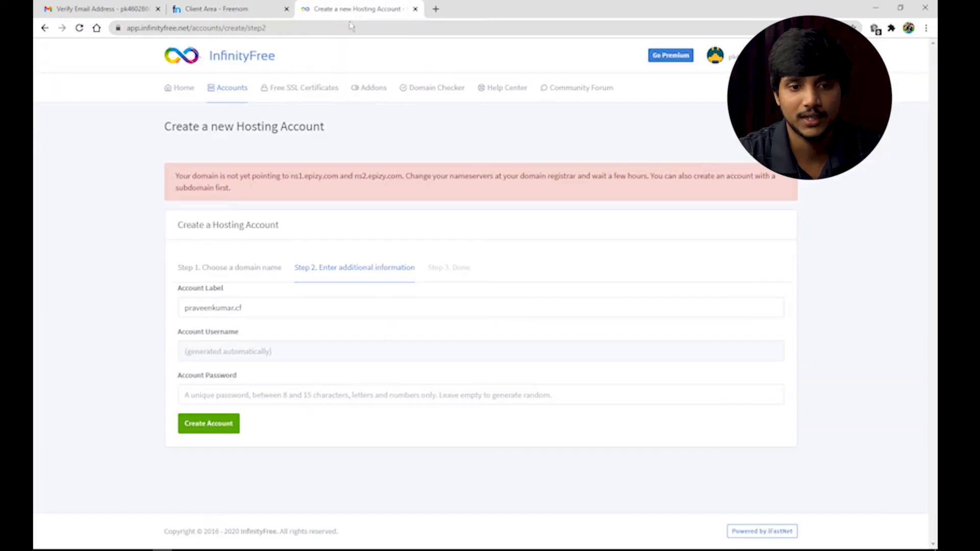
left_click(80, 28)
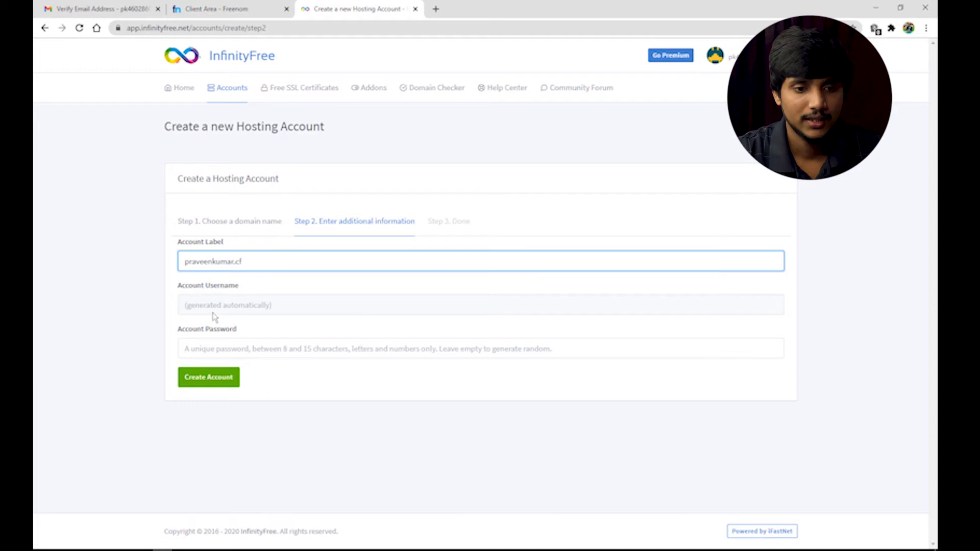
left_click(213, 346)
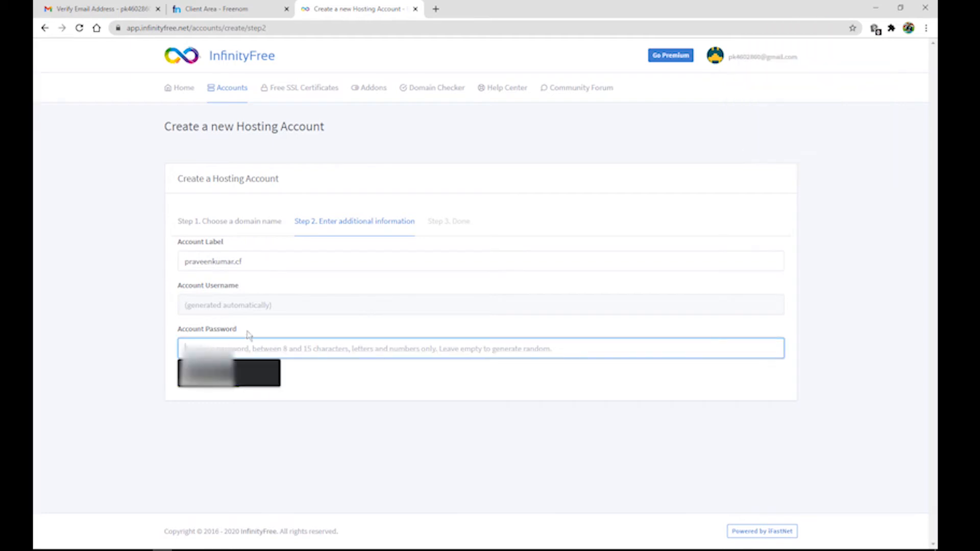
type("p")
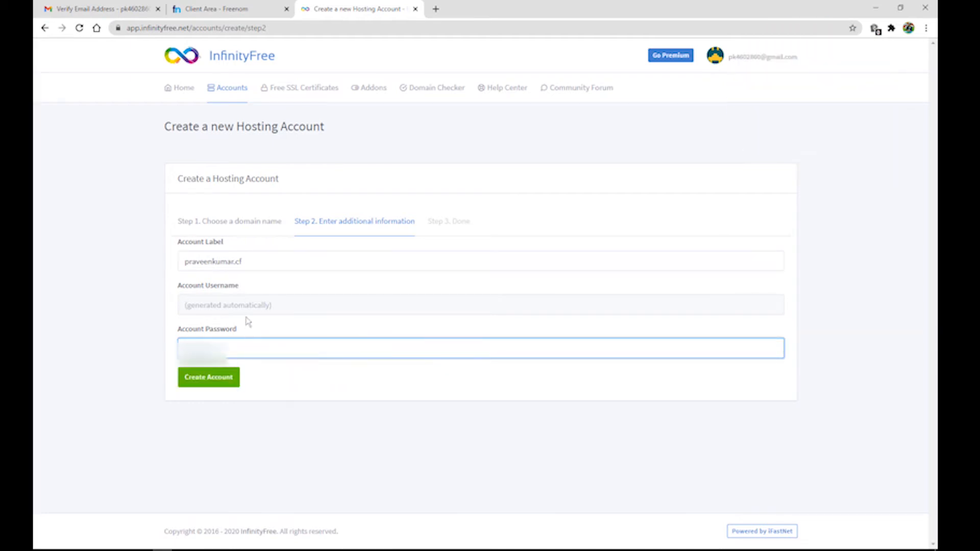
key("Return")
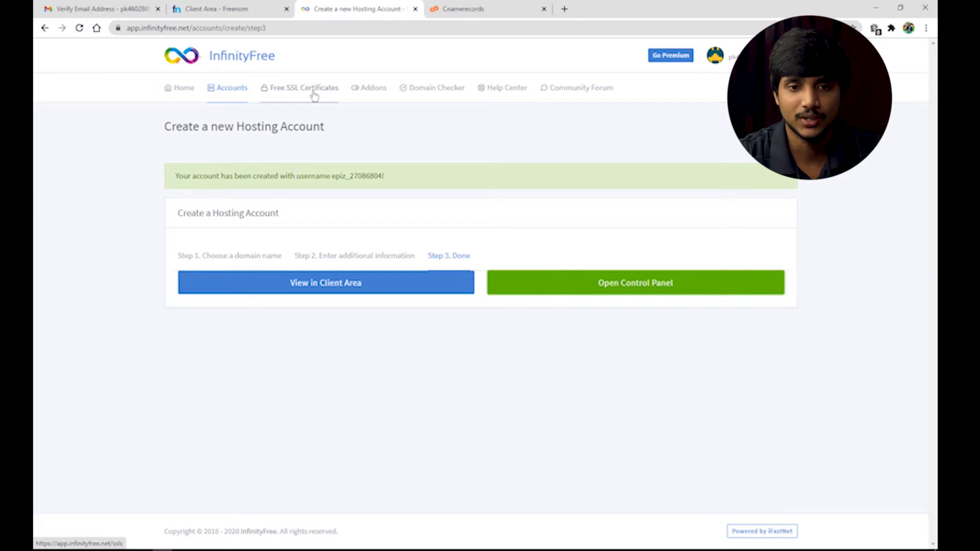
Go to Free SSL Certificates and begin adding an SSL domain
left_click(315, 96)
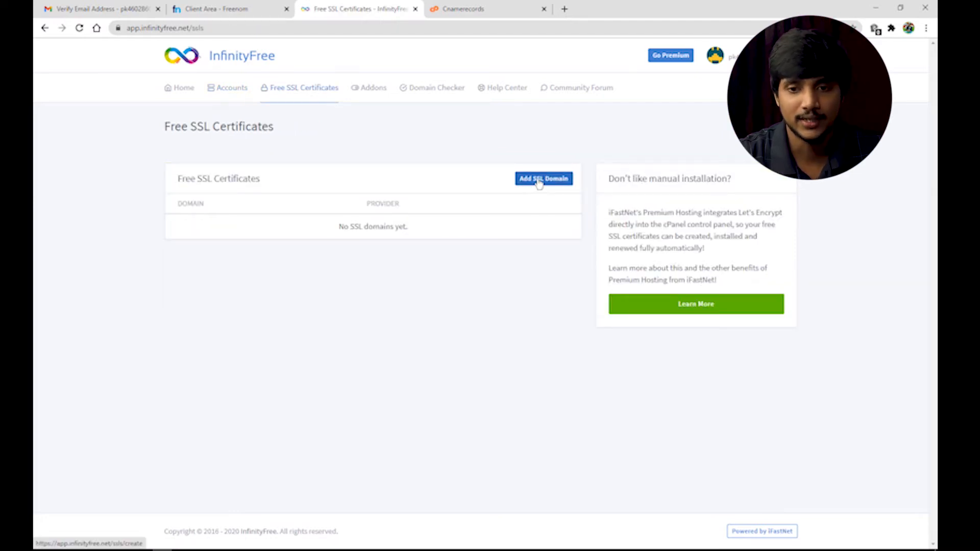
left_click(539, 180)
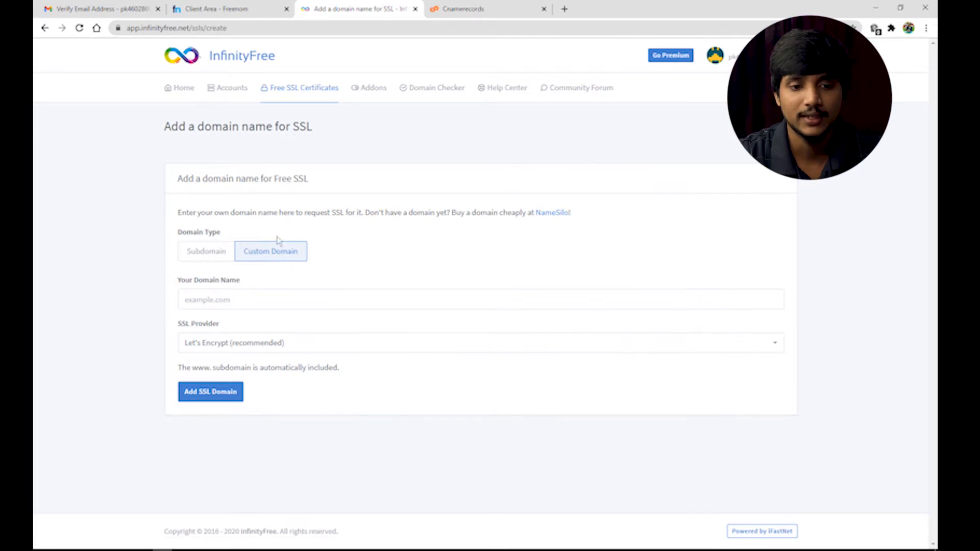
Remove NS3 and NS4.EPIZY.COM from praveenkumar.cf's nameservers and save the change
left_click(242, 6)
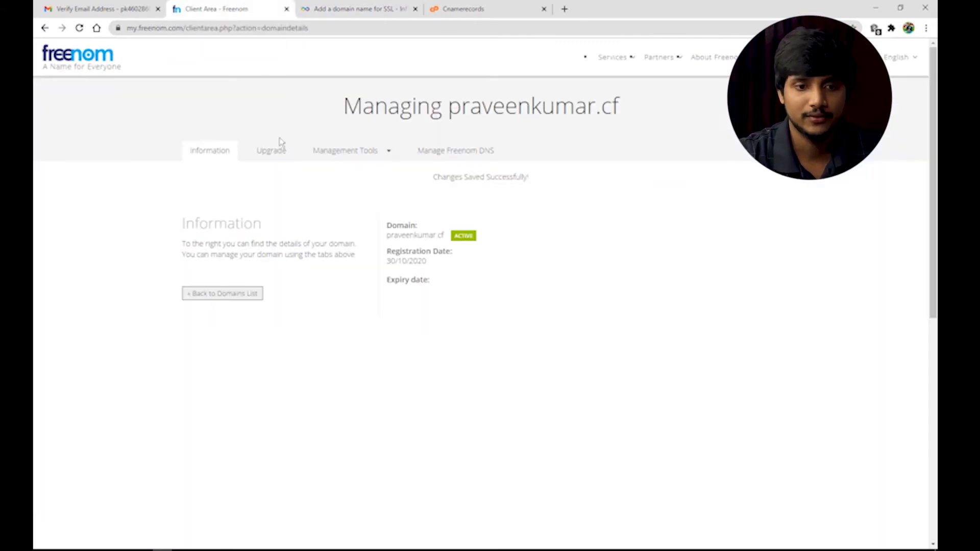
left_click(369, 153)
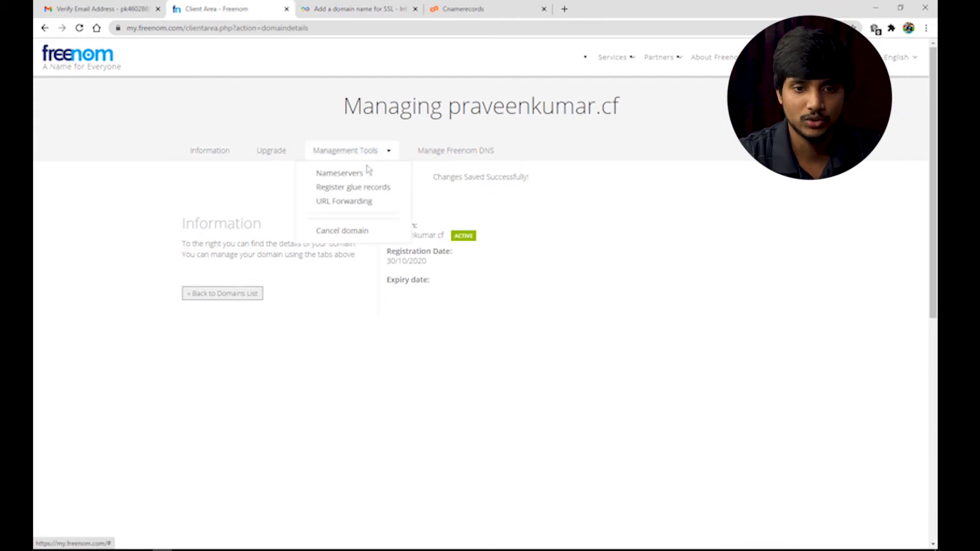
left_click(339, 174)
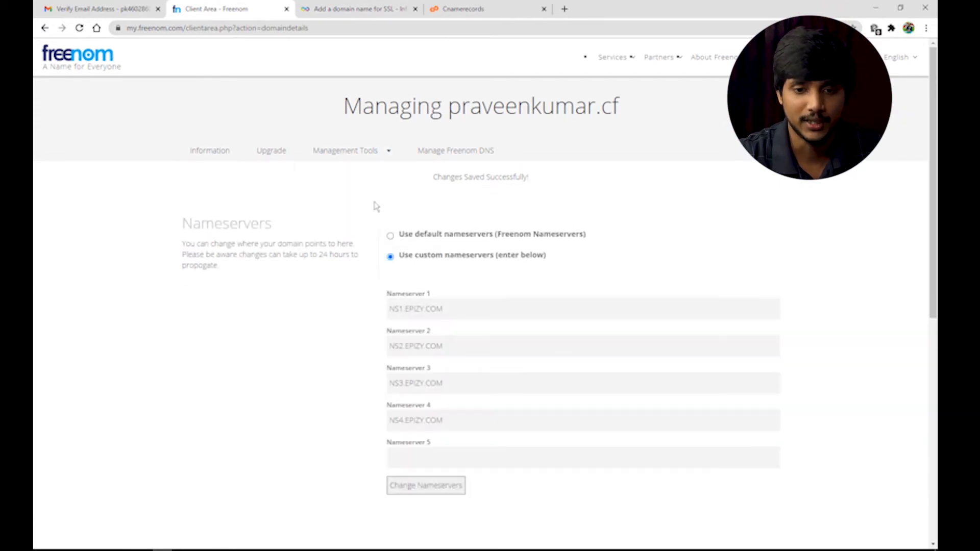
triple_click(462, 425)
key("BackSpace")
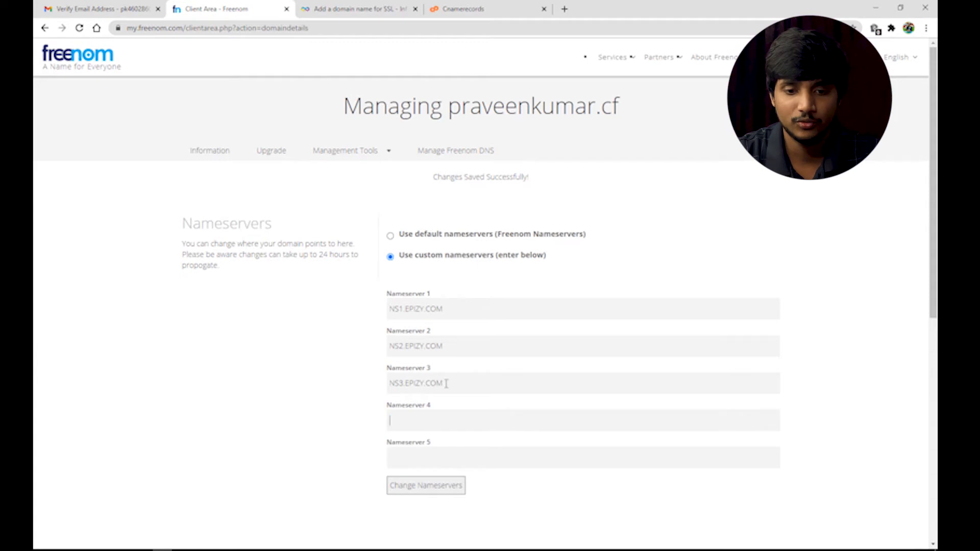
triple_click(447, 383)
key("BackSpace")
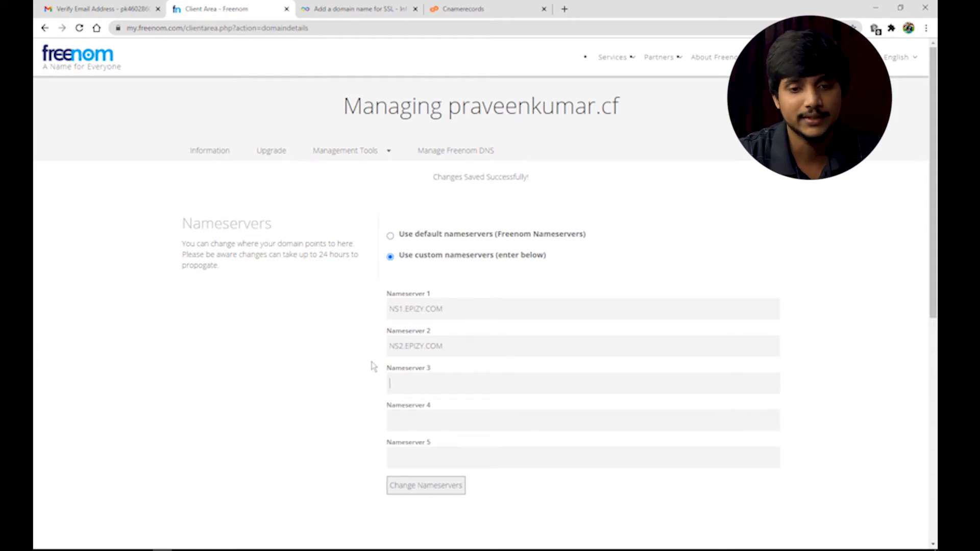
left_click(433, 489)
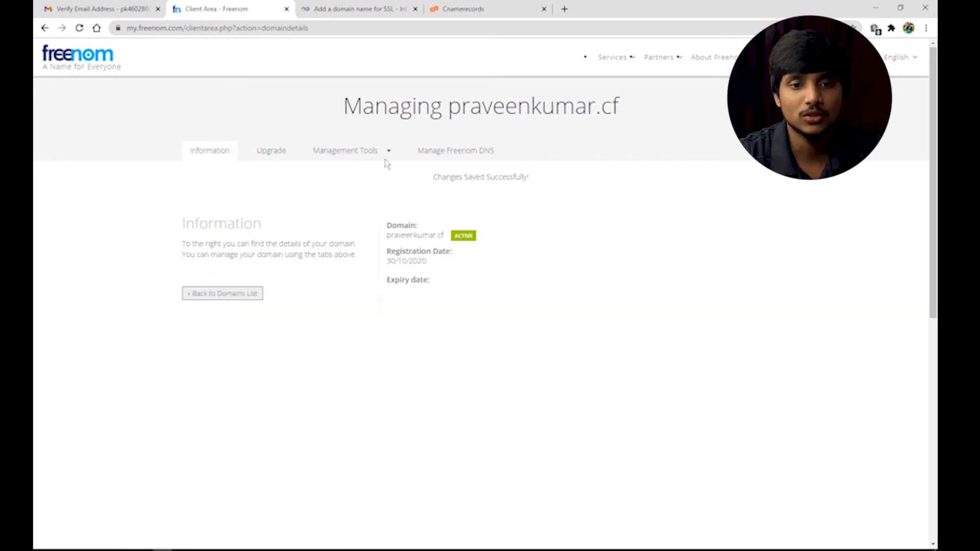
Add praveenkumar.cf as a free SSL domain in InfinityFree
left_click(355, 5)
left_click(239, 300)
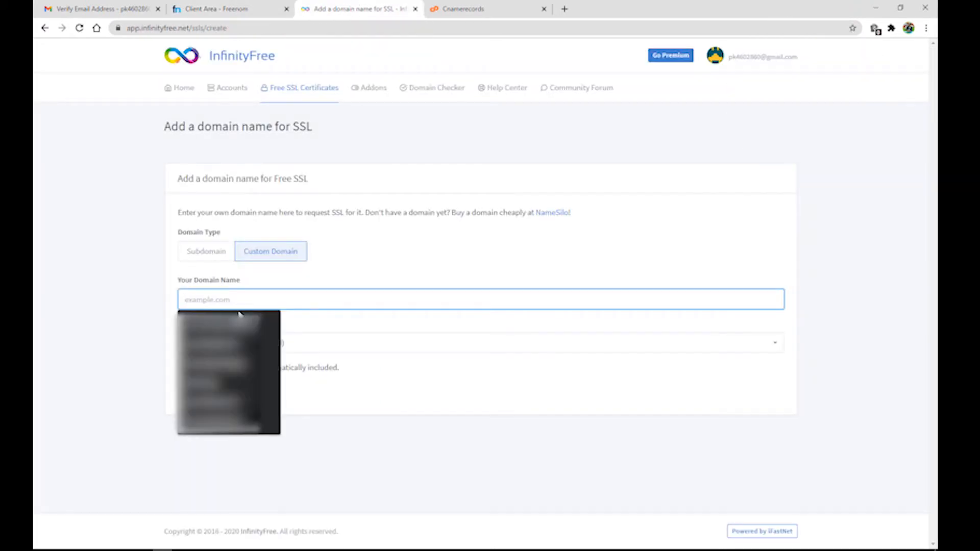
type("pr")
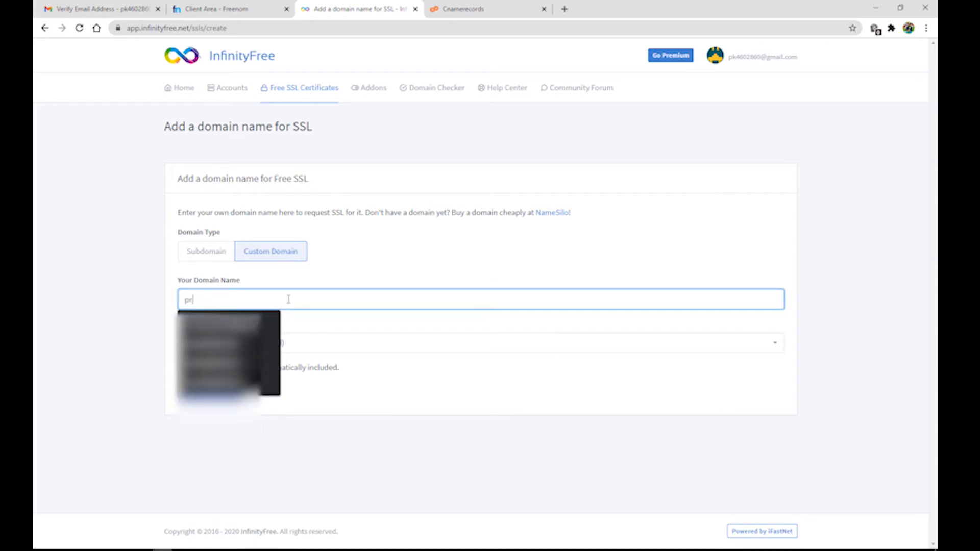
type("aveenku")
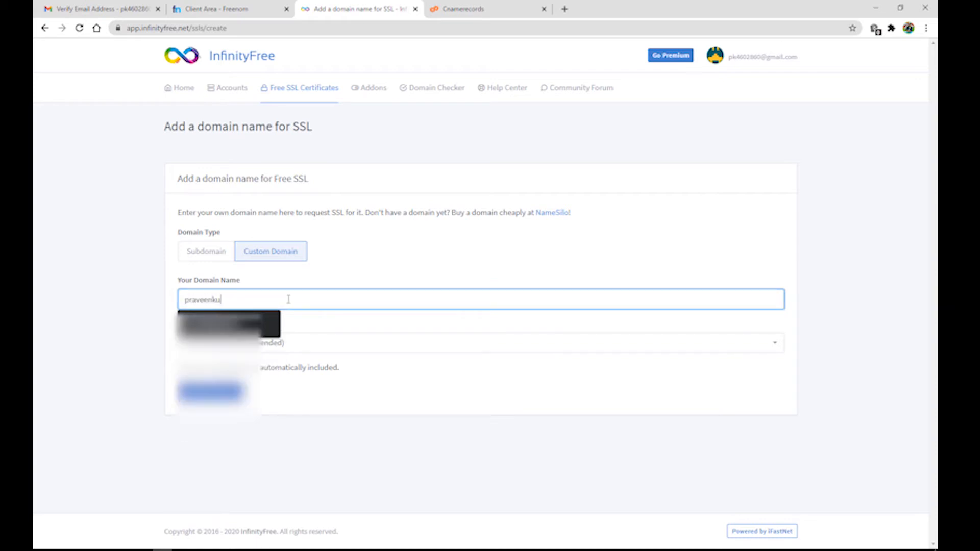
type("mar.cf")
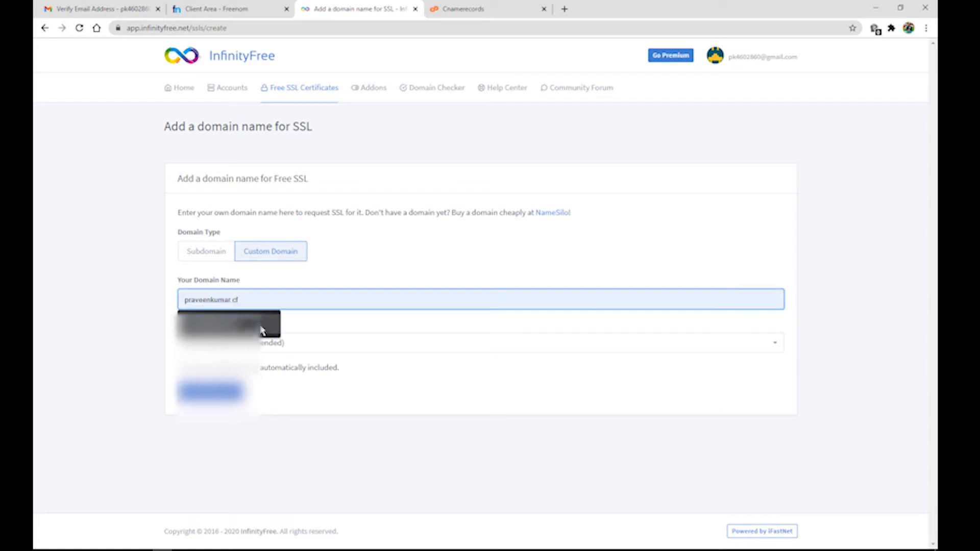
left_click(258, 327)
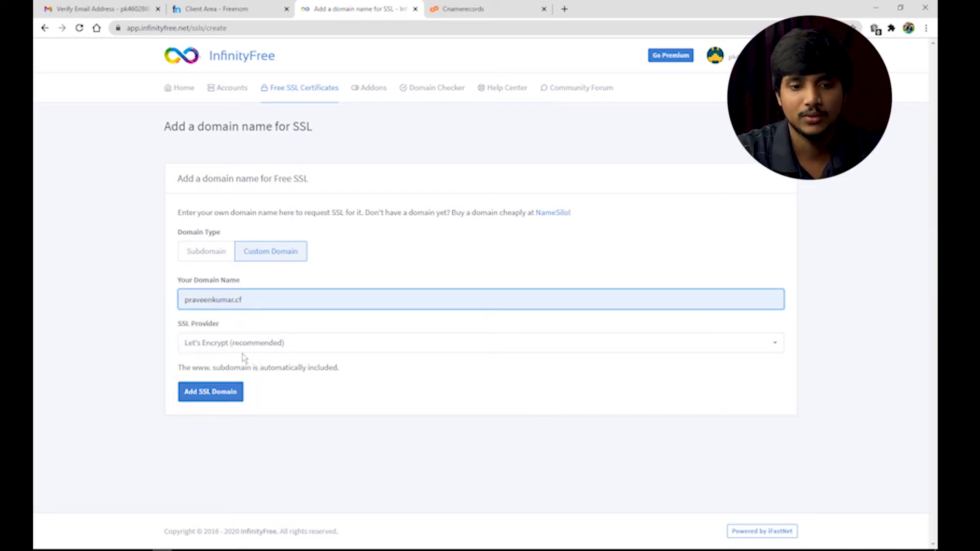
left_click(209, 397)
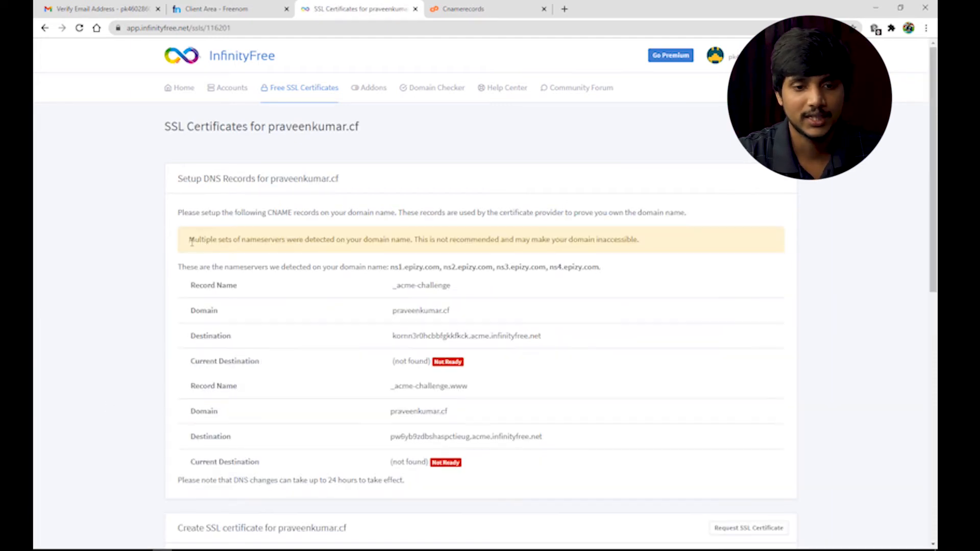
Delete the praveenkumar.cf SSL domain after its multiple-nameservers warning
left_click_drag(190, 240, 320, 242)
left_click(406, 250)
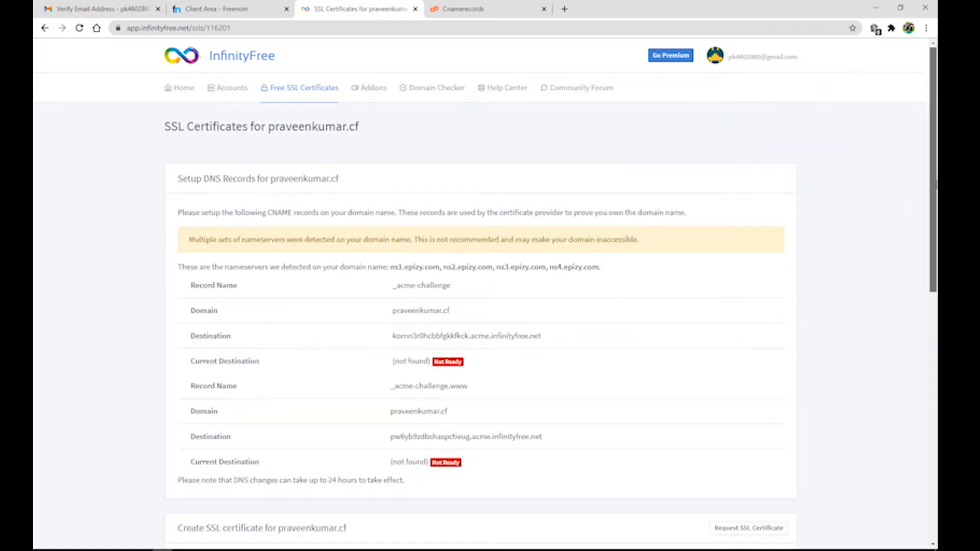
scroll(406, 250, "down", 8)
left_click_drag(933, 477, 937, 289)
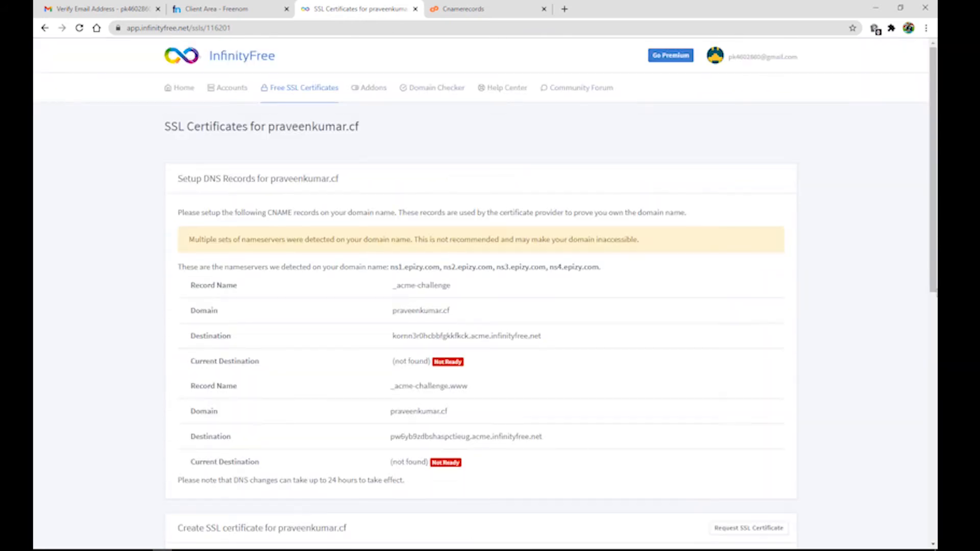
left_click_drag(934, 190, 937, 443)
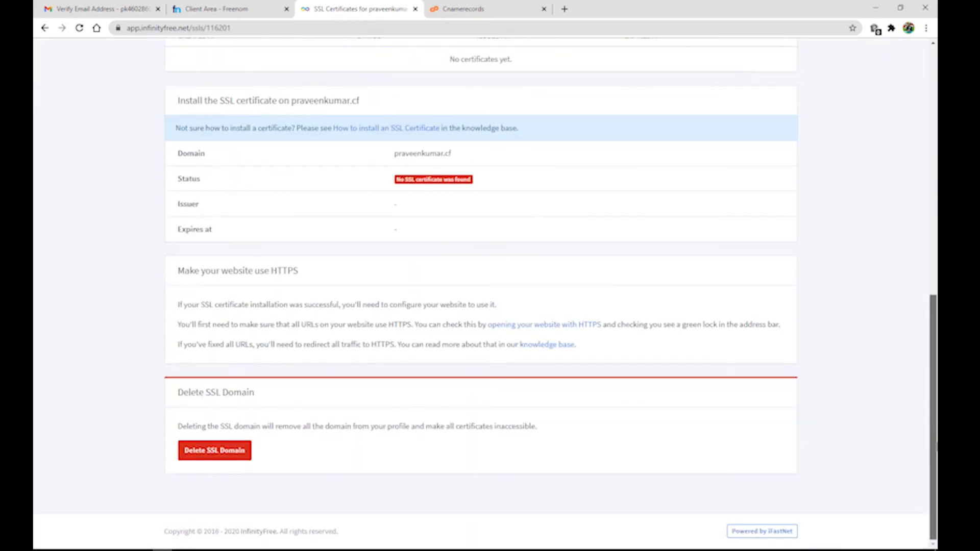
left_click(215, 451)
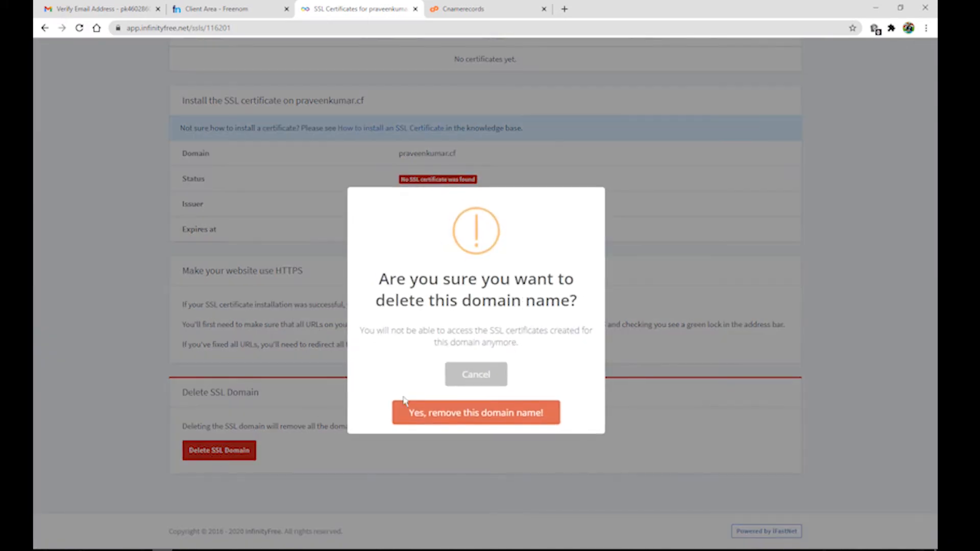
left_click(445, 422)
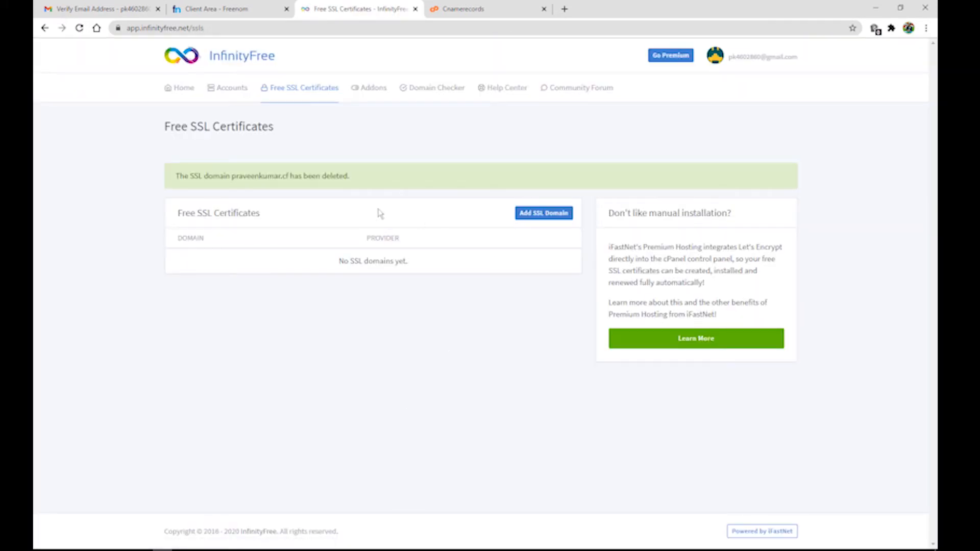
left_click(227, 9)
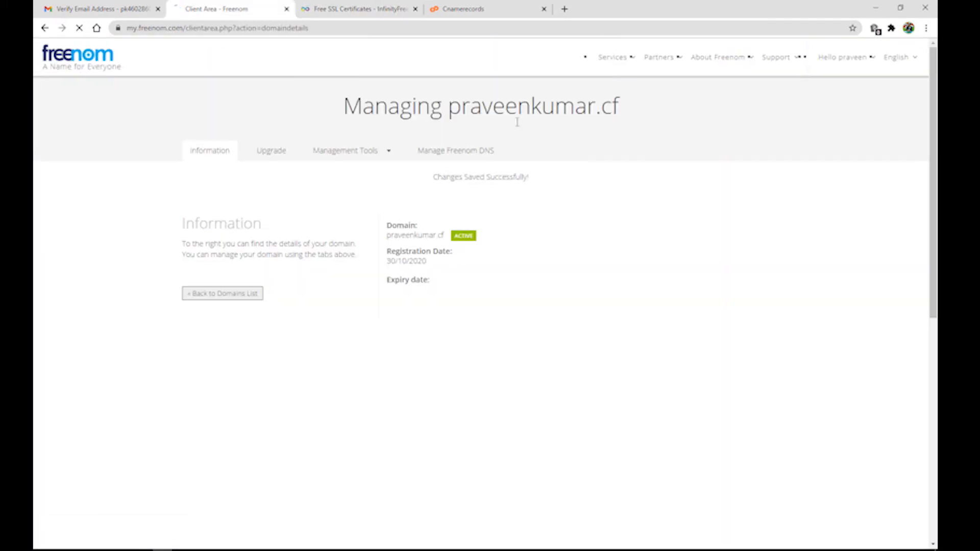
Verify Freenom lists only NS1 and NS2.EPIZY.COM, then return to InfinityFree's SSL list
left_click(384, 155)
left_click(347, 173)
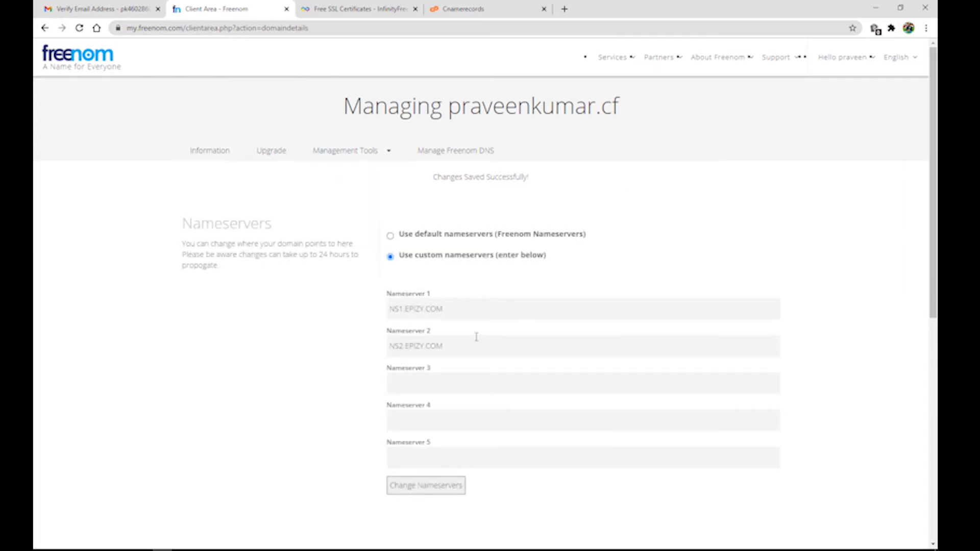
left_click(221, 156)
left_click(335, 10)
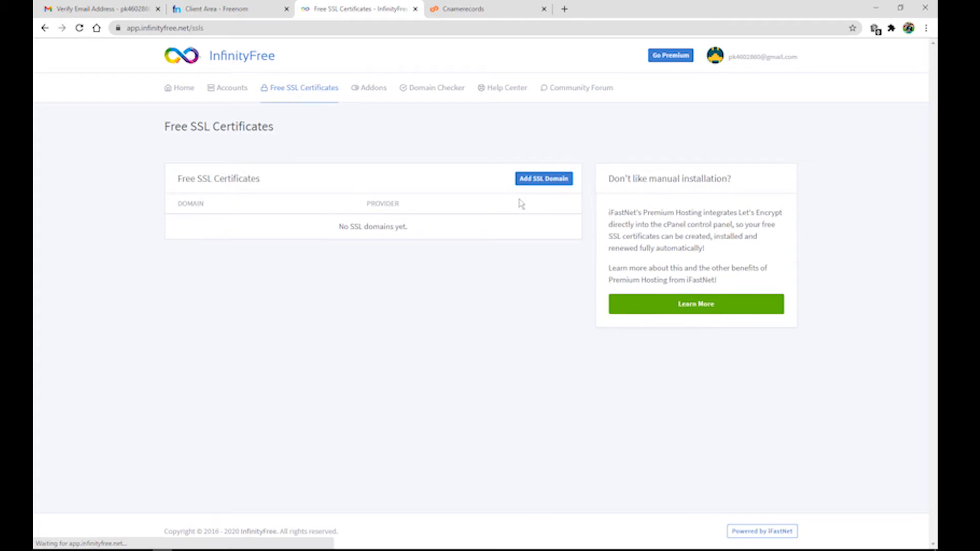
Add praveenkumar.cf as a Let's Encrypt SSL domain, yielding two pending _acme-challenge CNAME records
left_click(536, 179)
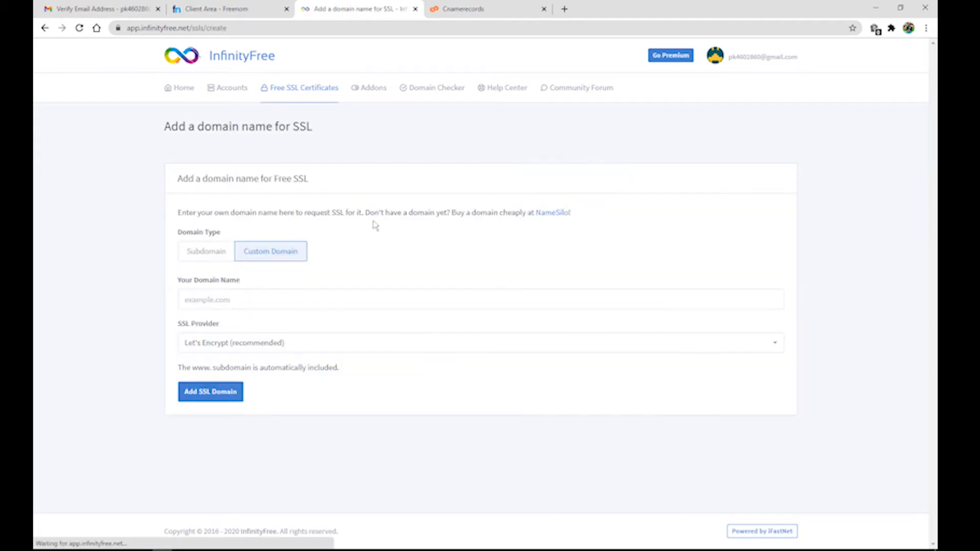
left_click(243, 299)
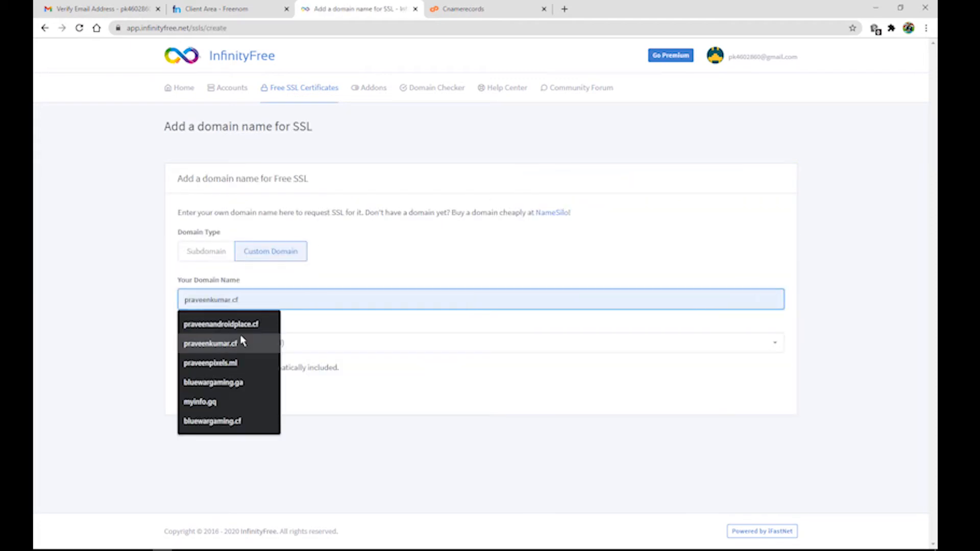
left_click(243, 341)
left_click(231, 393)
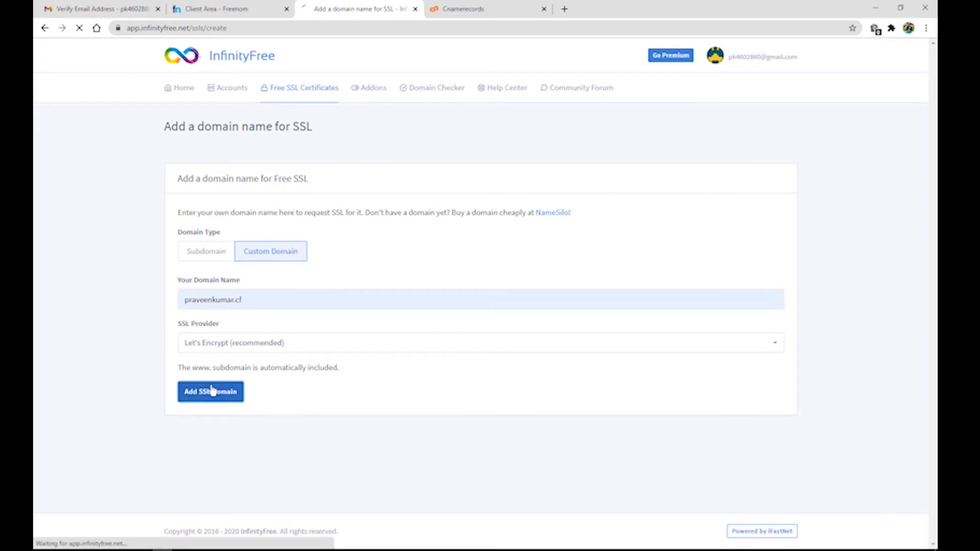
left_click_drag(390, 301, 439, 301)
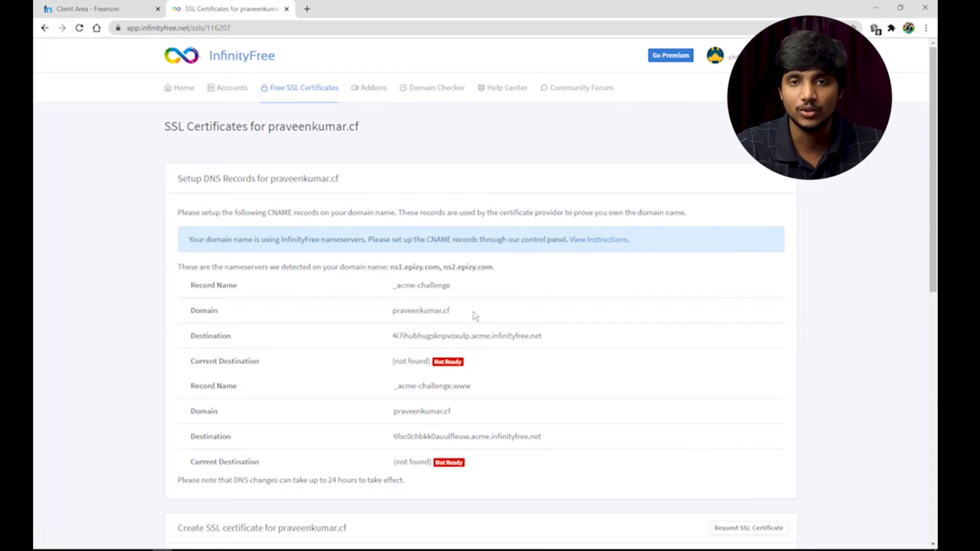
Launch the praveenkumar.cf account's hosting control panel from the Accounts list
left_click(233, 96)
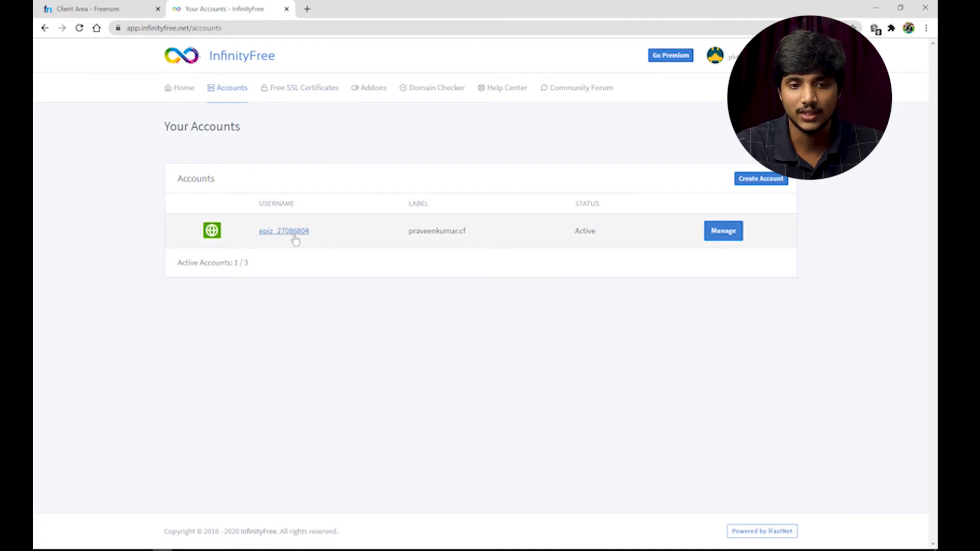
left_click(296, 232)
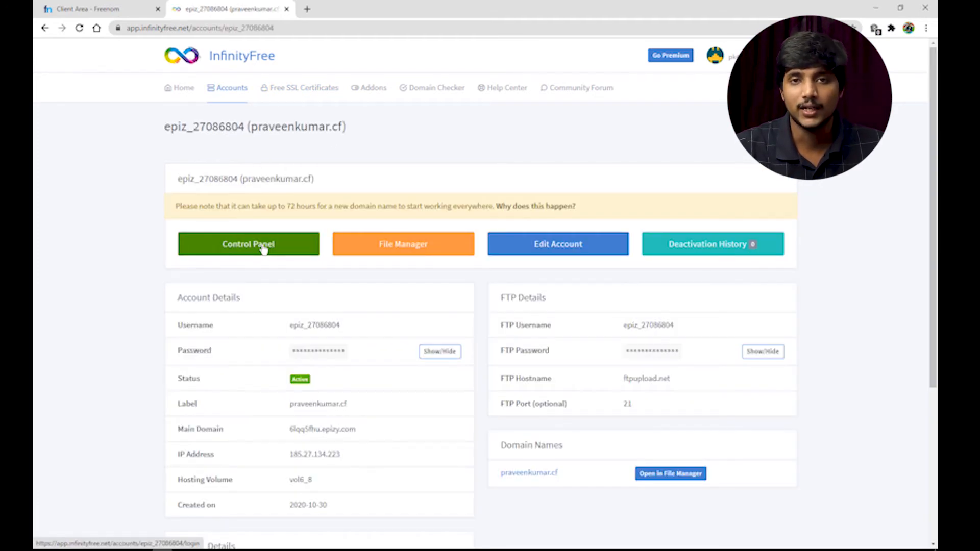
left_click(263, 248)
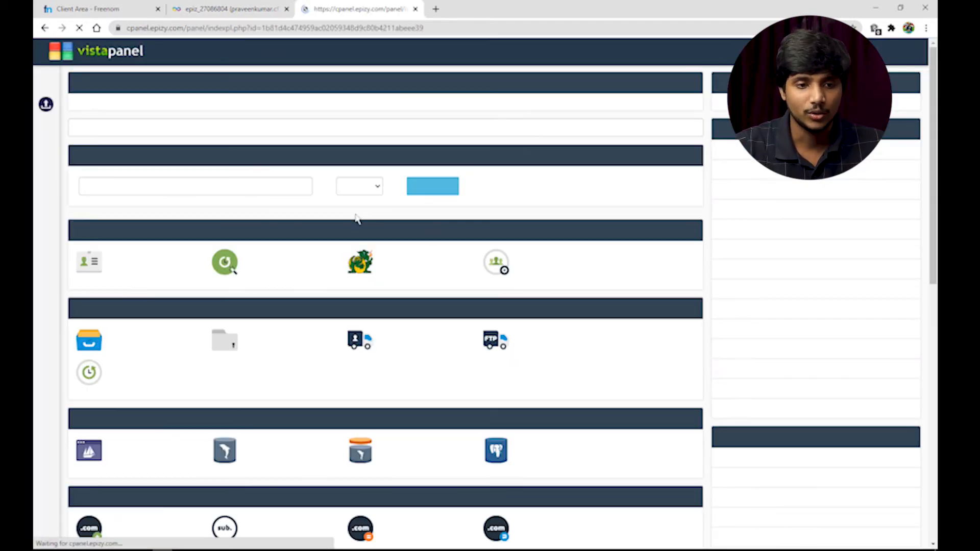
Search the panel functions for 'cnam' and open the CNAME Records page
left_click(156, 128)
type("cnam")
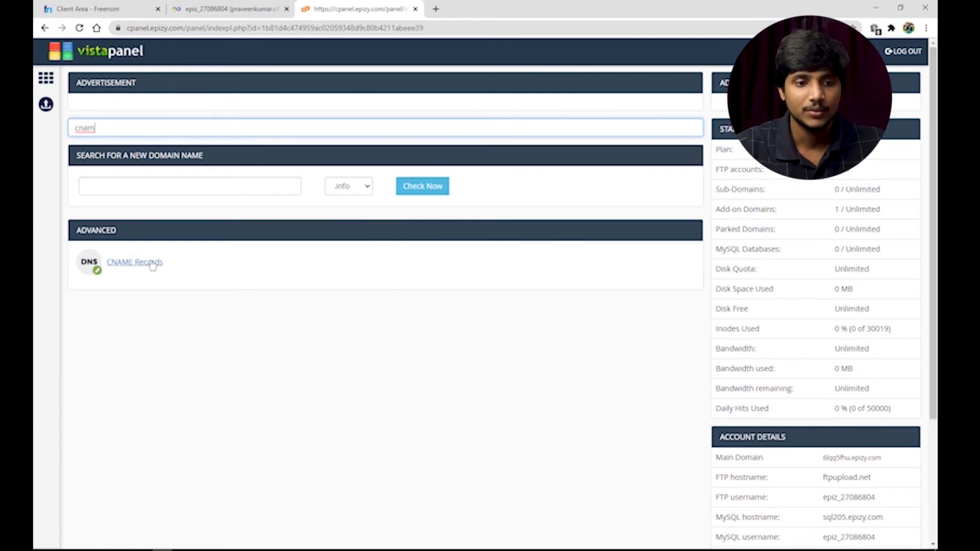
left_click(135, 262)
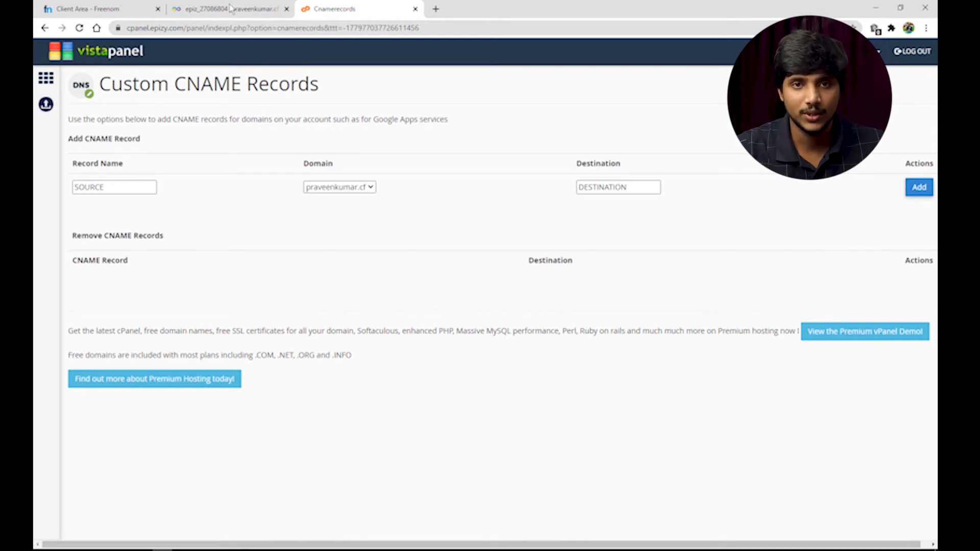
Copy the _acme-challenge record name from the SSL details into the CNAME name field
left_click(230, 8)
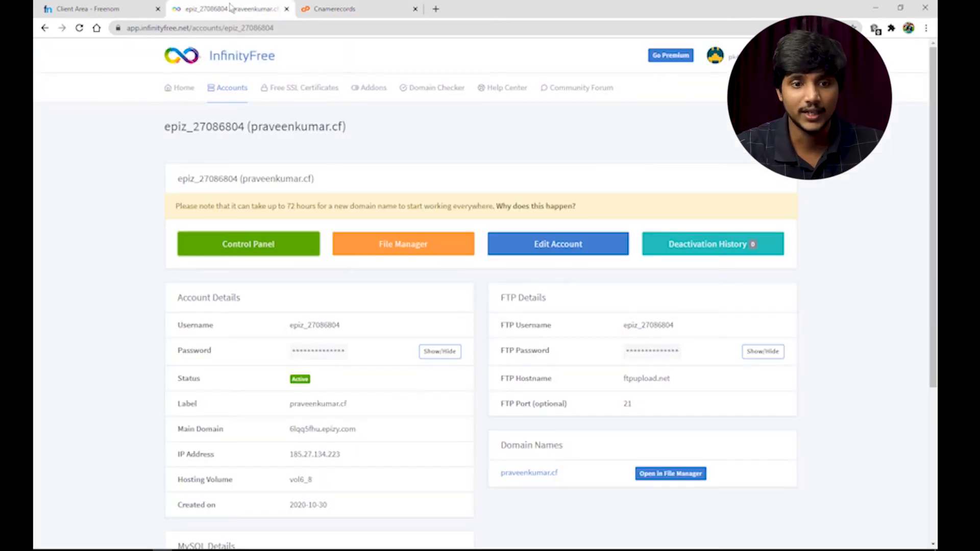
left_click(290, 94)
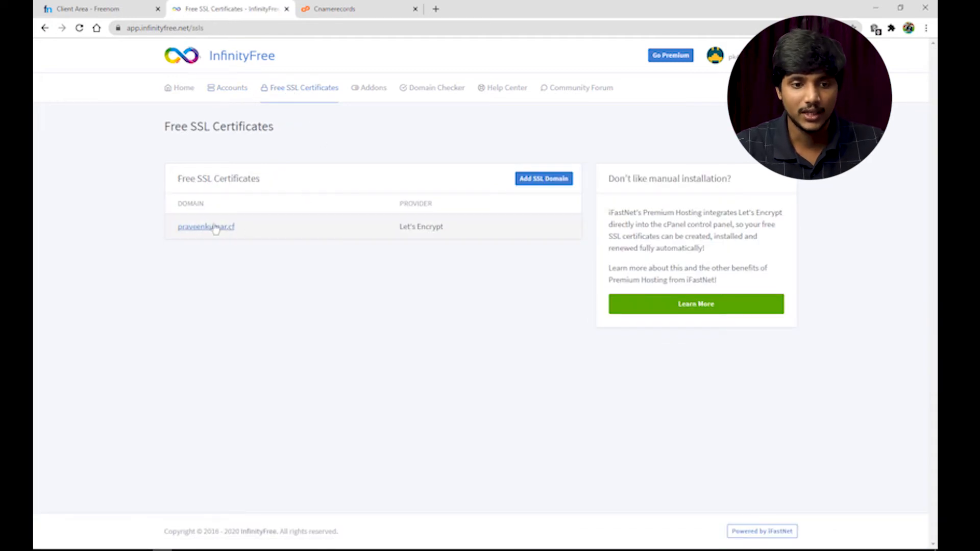
left_click(221, 228)
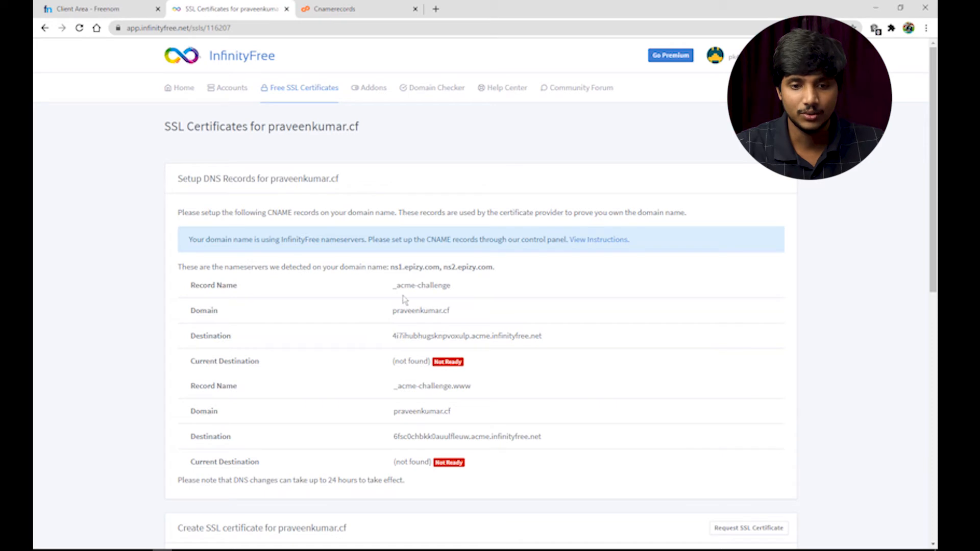
left_click_drag(392, 287, 449, 286)
right_click(445, 284)
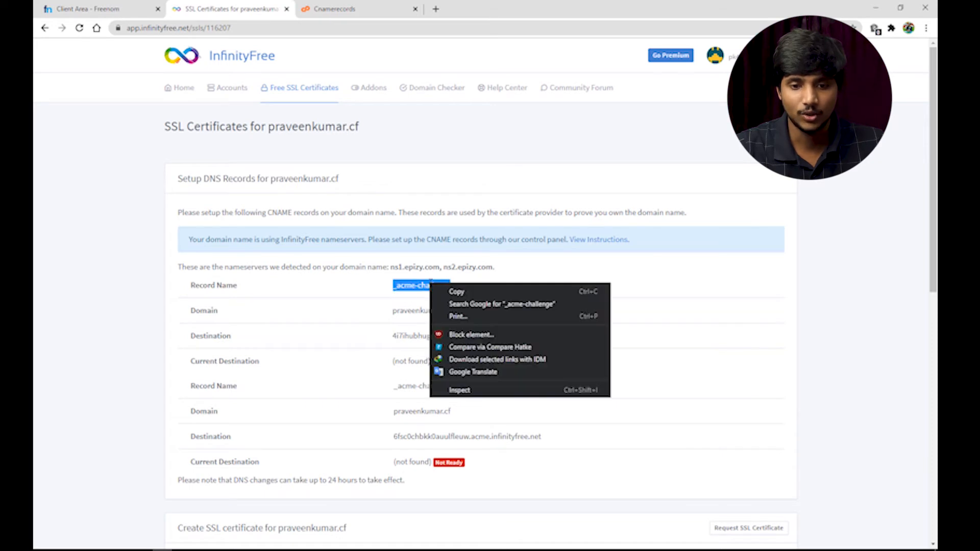
left_click(455, 288)
left_click(356, 7)
left_click(124, 188)
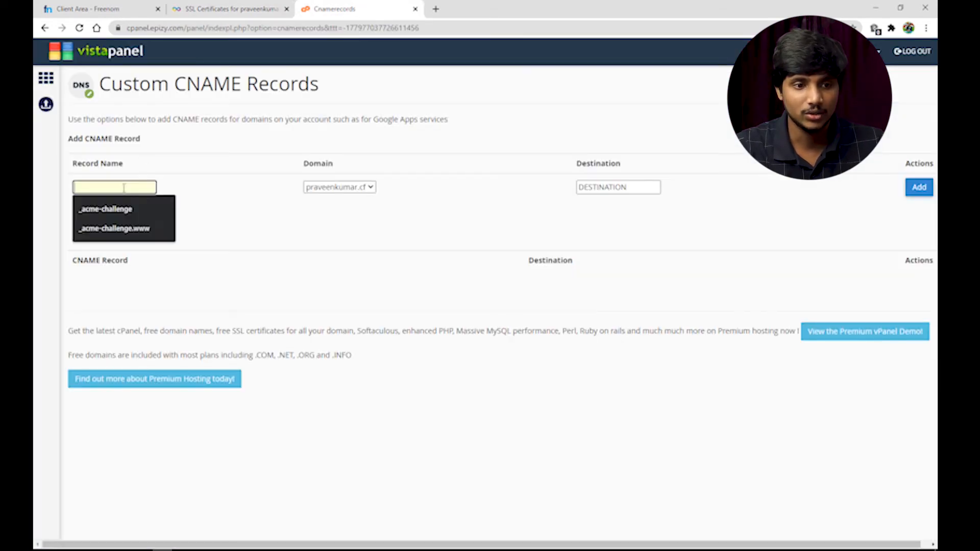
key("ctrl+v")
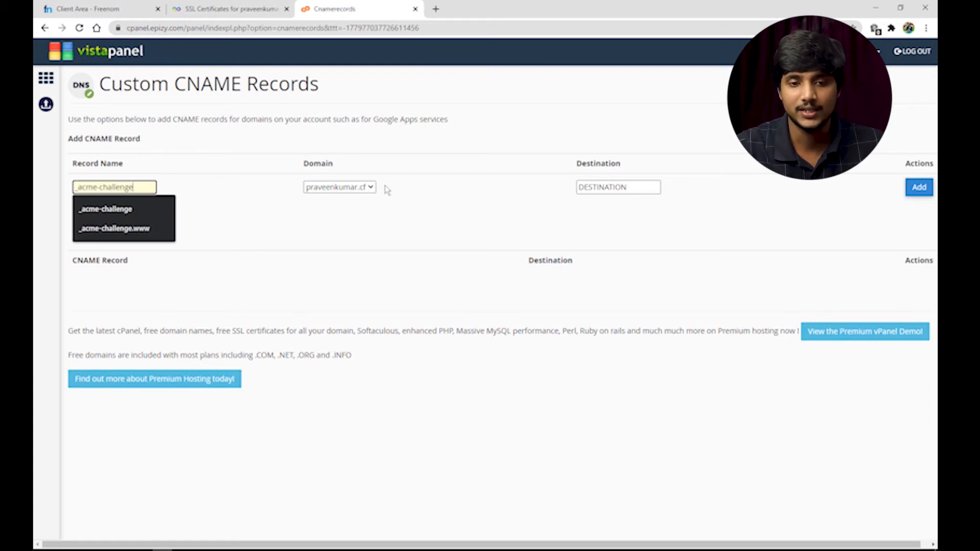
Paste the first validation destination value and add the _acme-challenge CNAME record
left_click(225, 5)
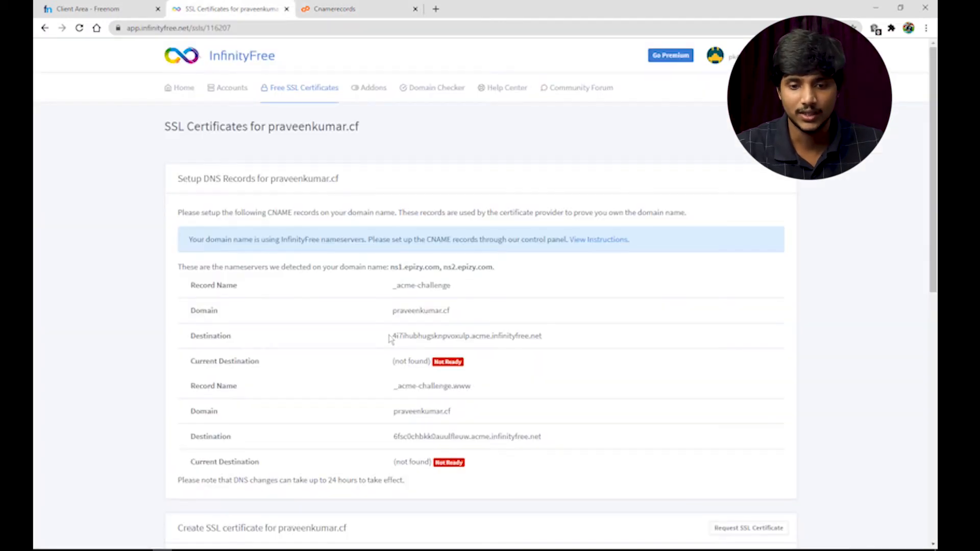
left_click_drag(389, 339, 543, 337)
right_click(525, 333)
left_click(541, 340)
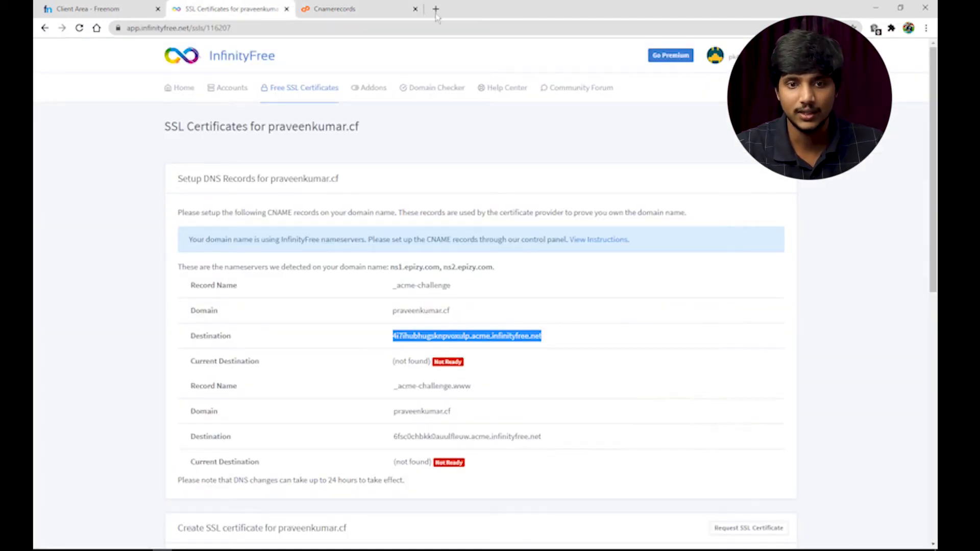
left_click(395, 7)
left_click(636, 190)
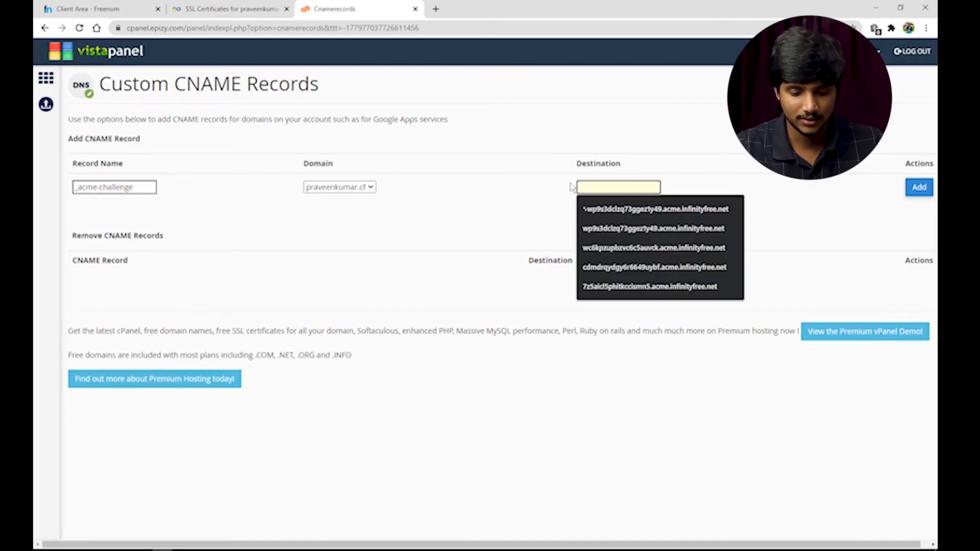
key("ctrl+v")
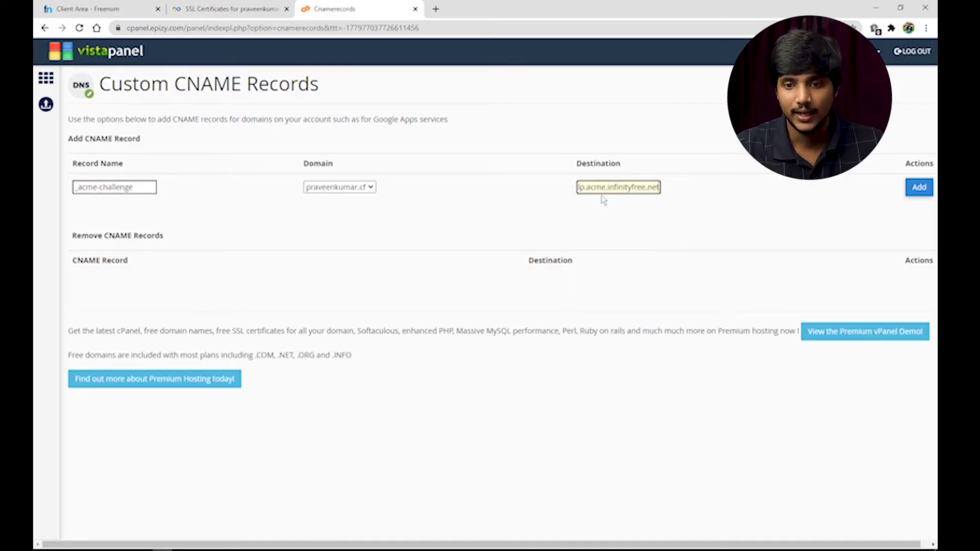
key("ctrl+a")
left_click(582, 188)
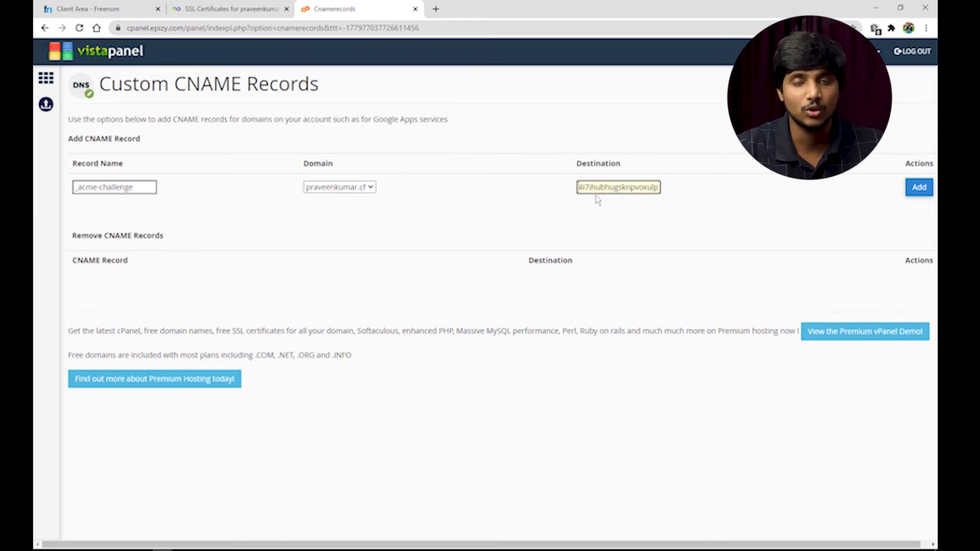
left_click(252, 6)
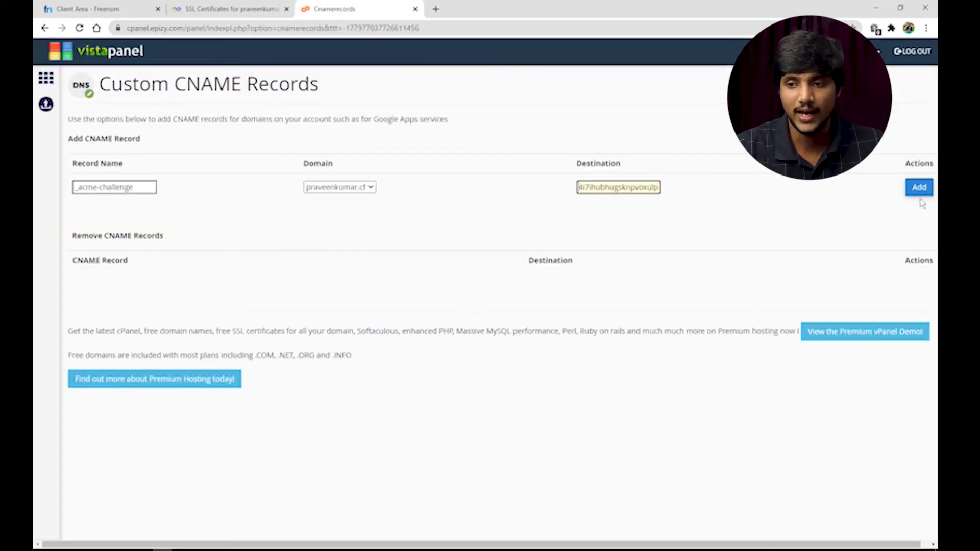
left_click(919, 187)
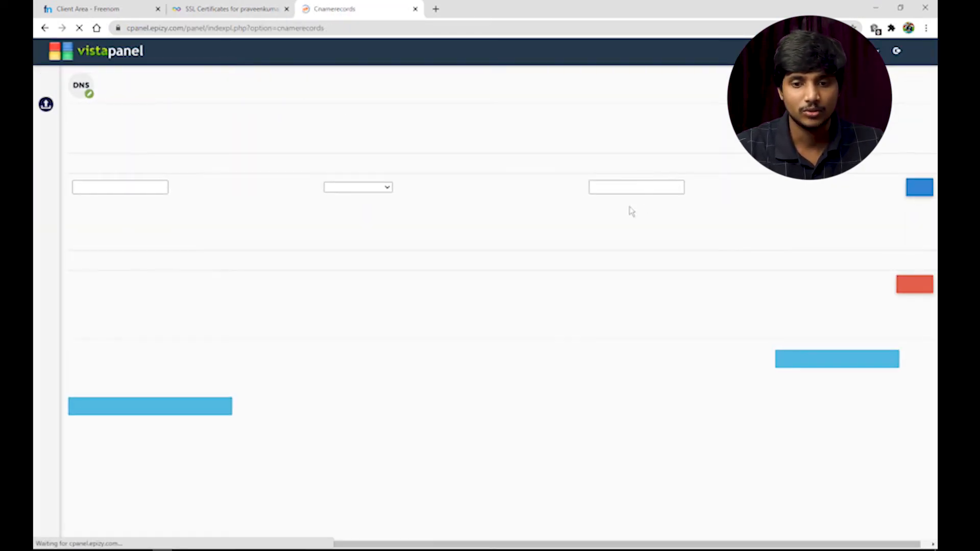
Copy the _acme-challenge.www record name into the CNAME name field
left_click(179, 6)
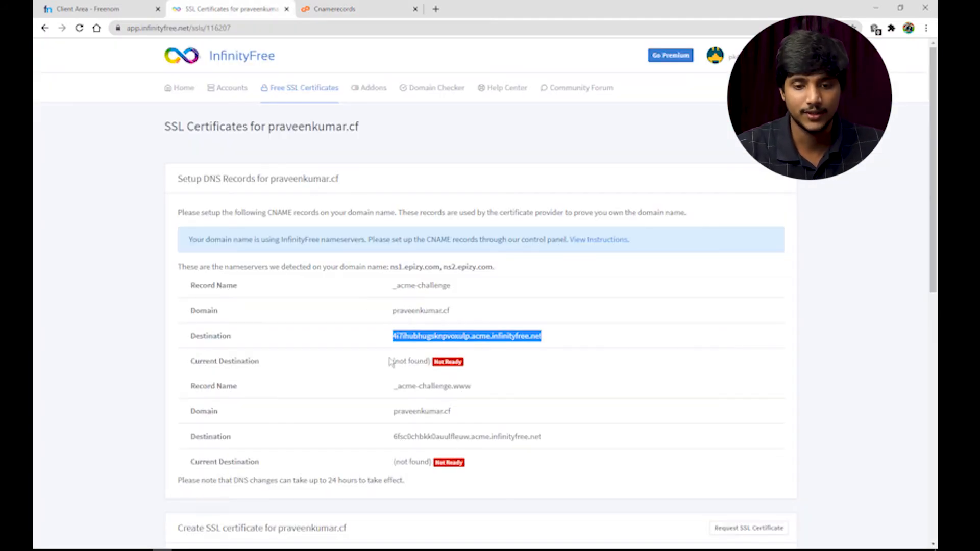
left_click_drag(393, 386, 489, 392)
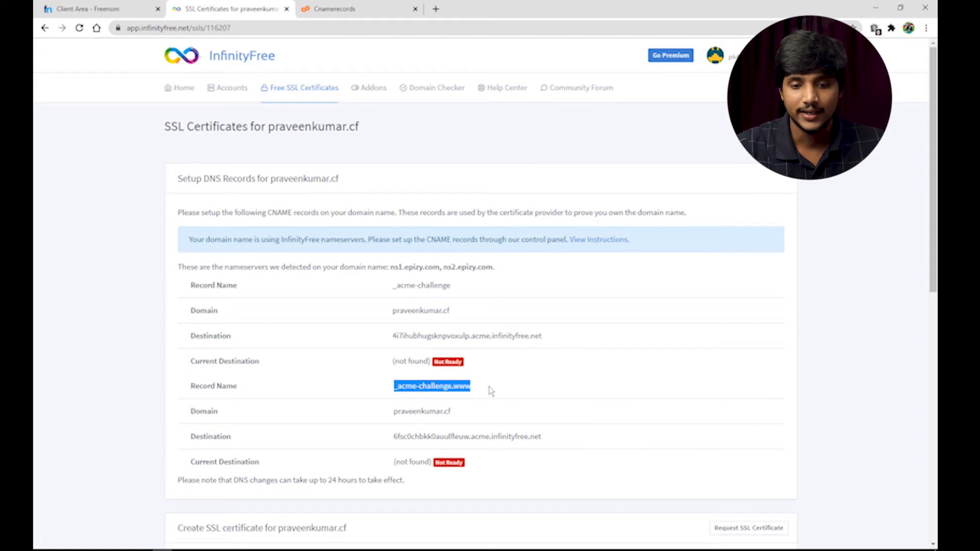
right_click(462, 387)
left_click(488, 396)
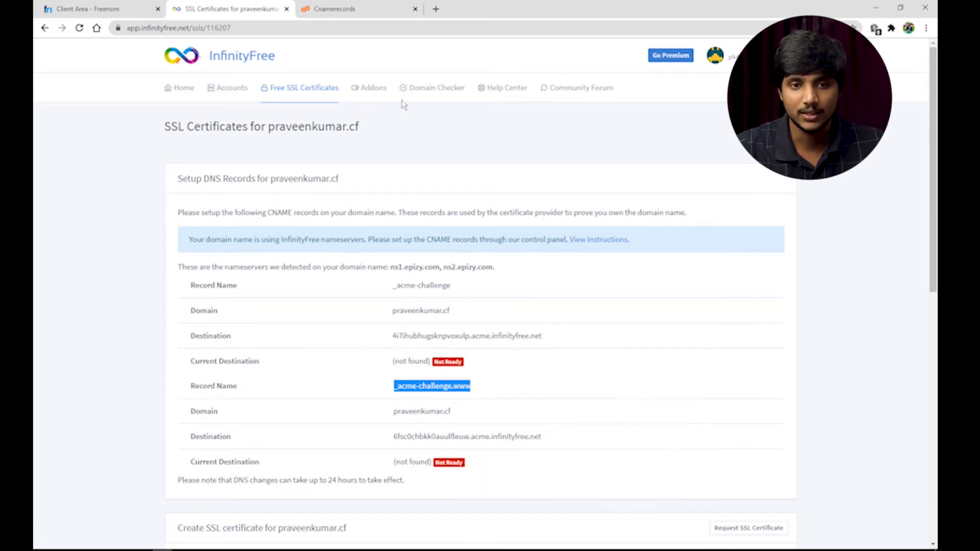
left_click(333, 9)
left_click(134, 186)
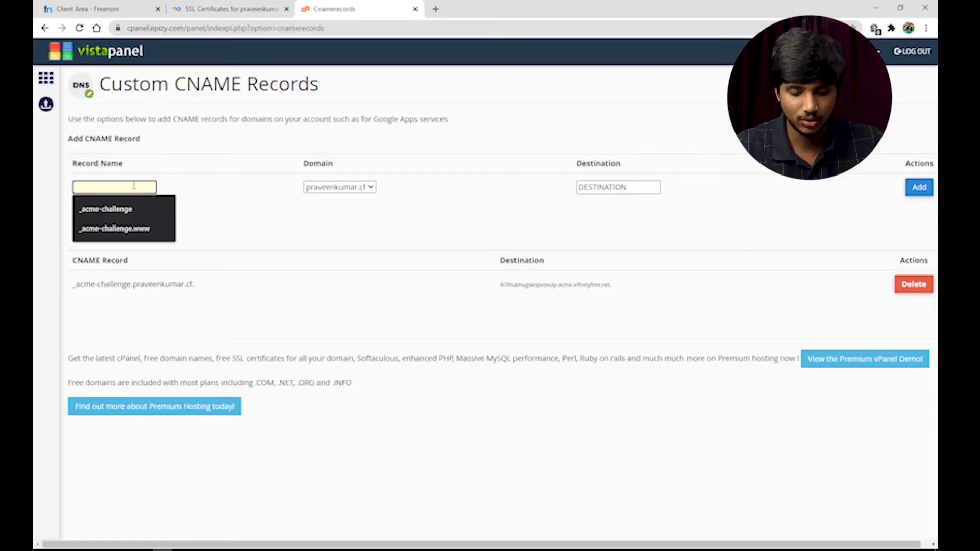
key("ctrl+v")
Paste the second destination value and add the _acme-challenge.www CNAME record
left_click(230, 9)
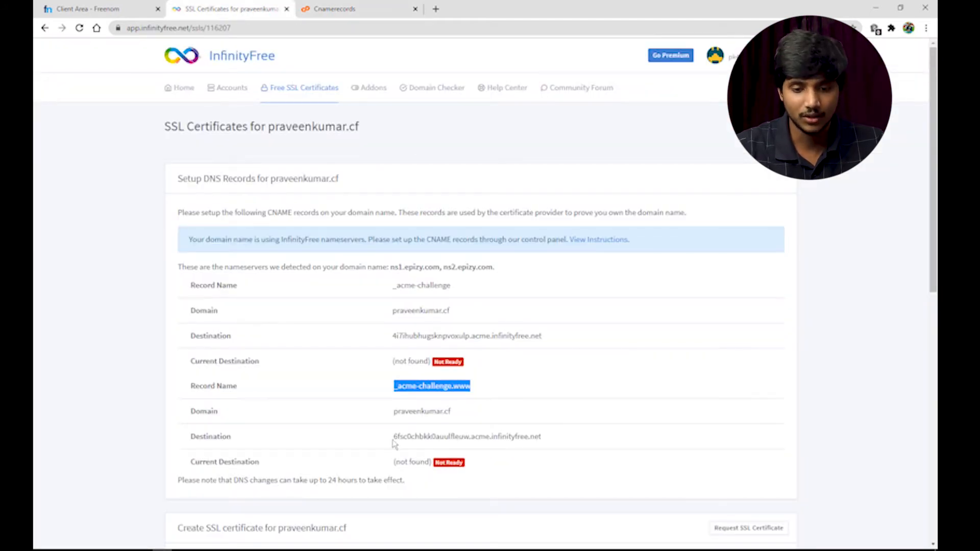
left_click_drag(391, 441, 542, 438)
right_click(542, 443)
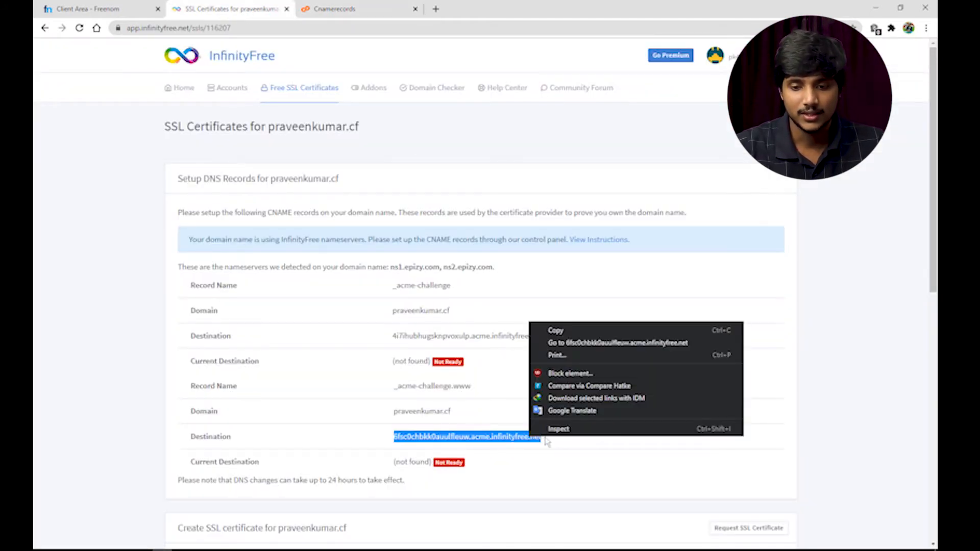
left_click(551, 332)
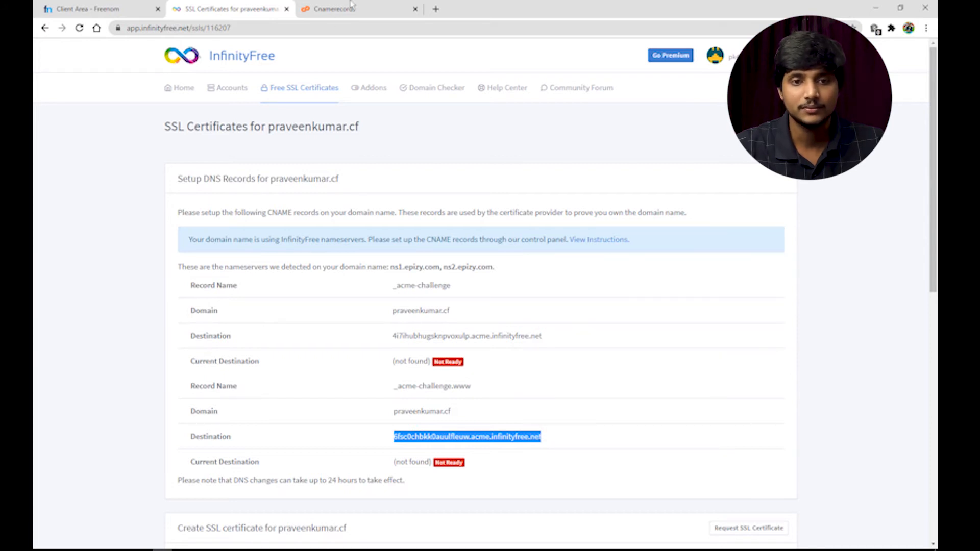
left_click(351, 5)
left_click(647, 185)
key("ctrl+v")
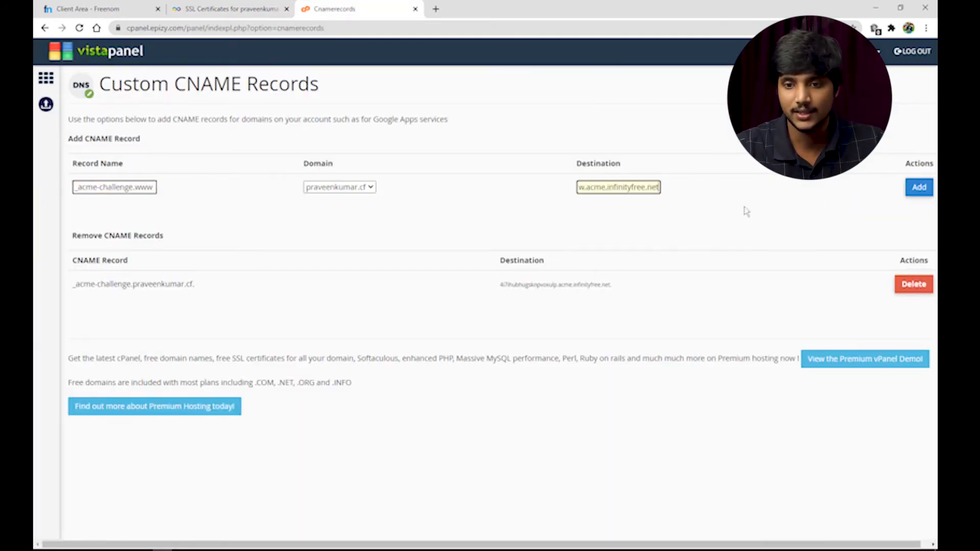
left_click(919, 188)
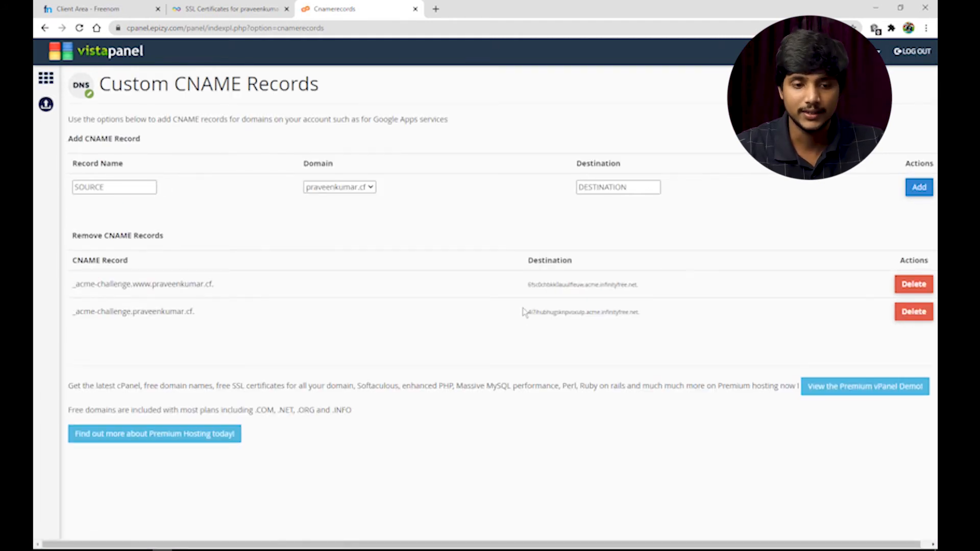
Confirm praveenkumar.cf as the record's domain and return to the SSL certificate page
left_click(371, 187)
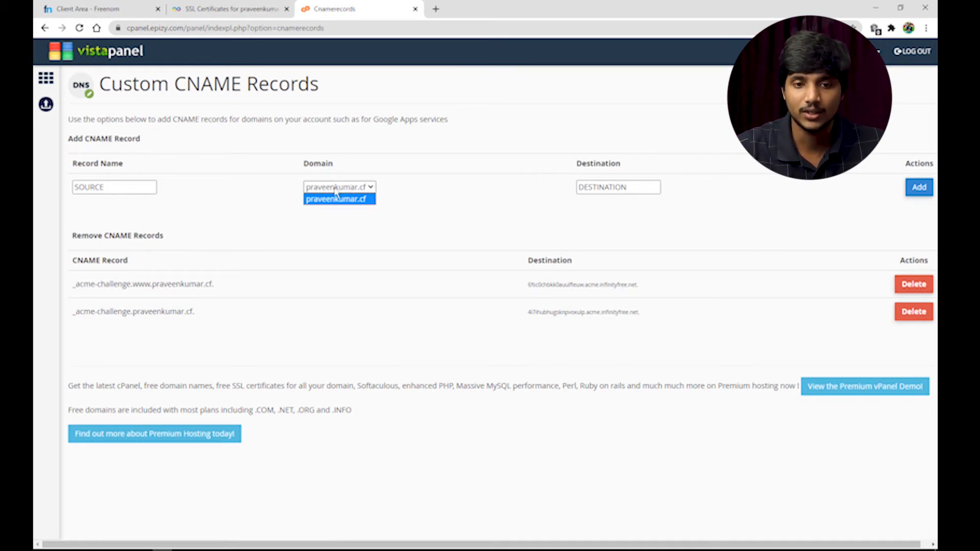
left_click(358, 198)
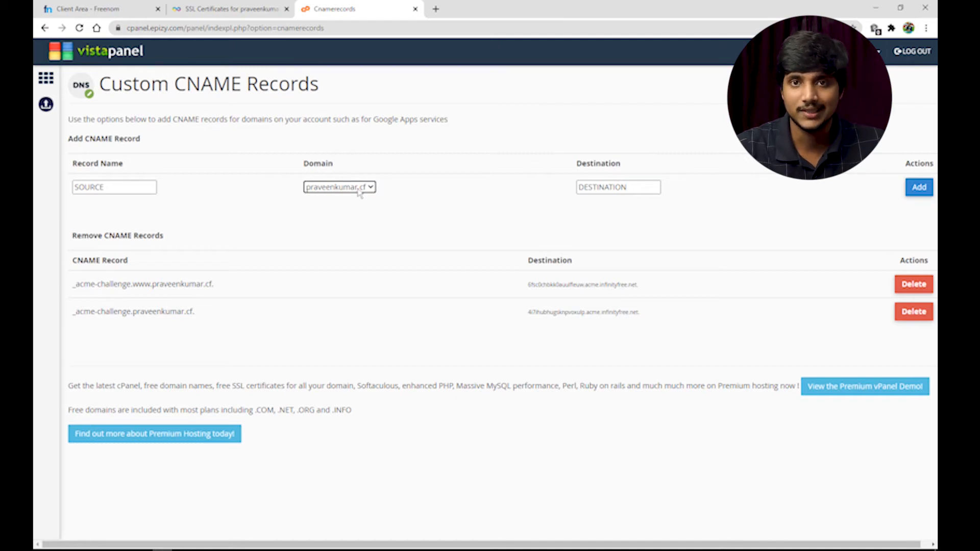
left_click(235, 8)
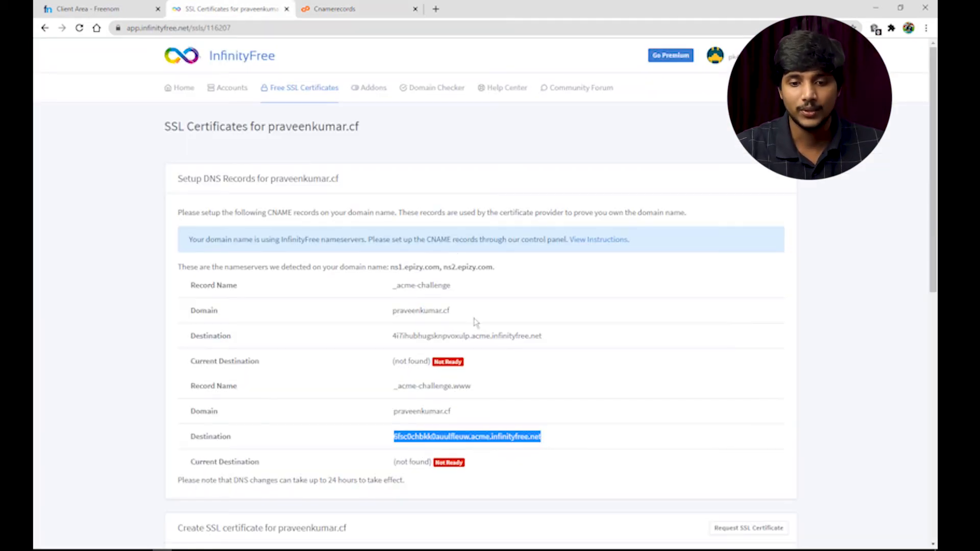
left_click(531, 463)
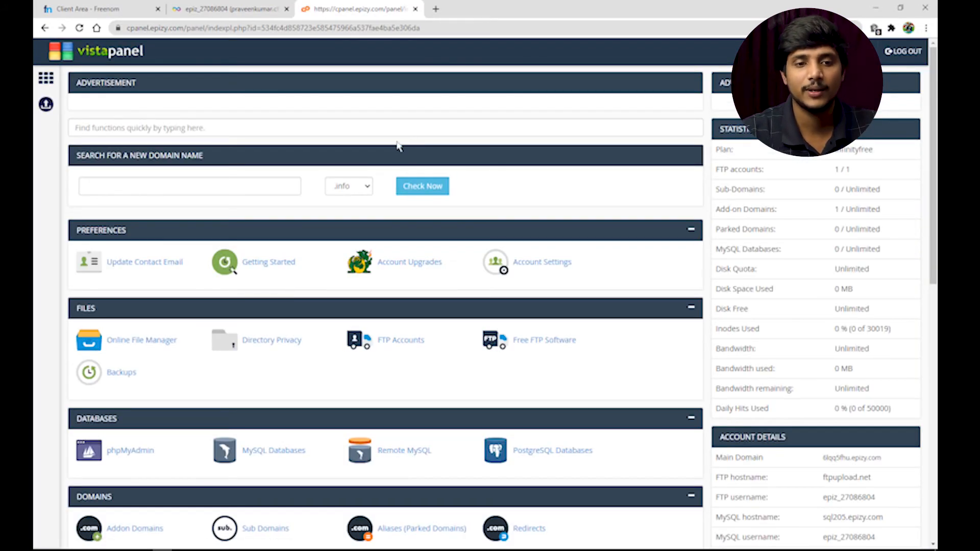
Search for 'ss', open SSL/TLS, and configure SSL for praveenkumar.cf
left_click(122, 127)
type("ss")
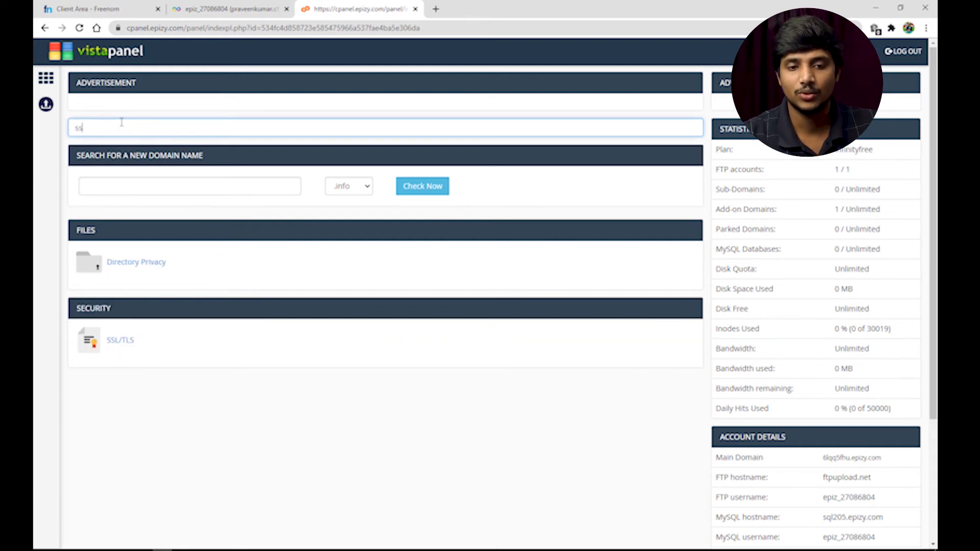
left_click(121, 342)
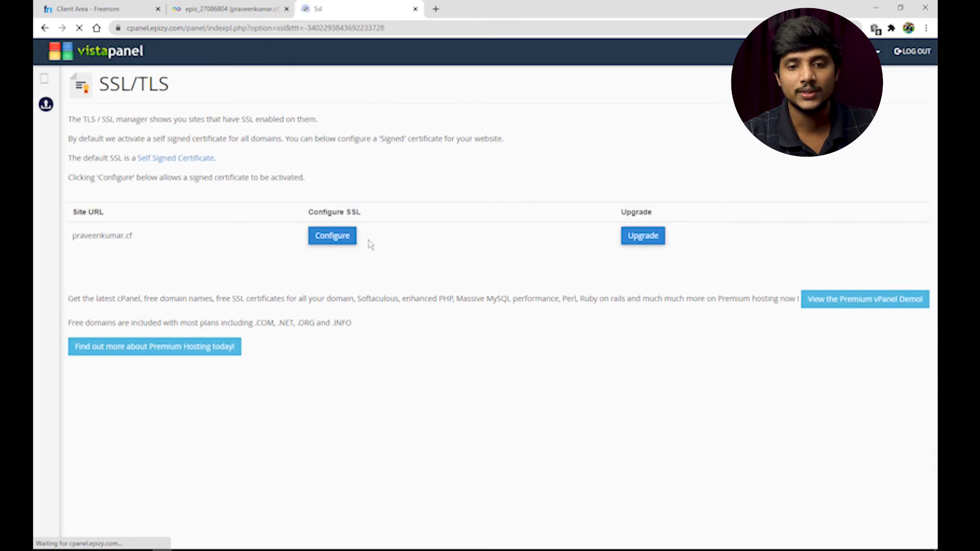
left_click(334, 244)
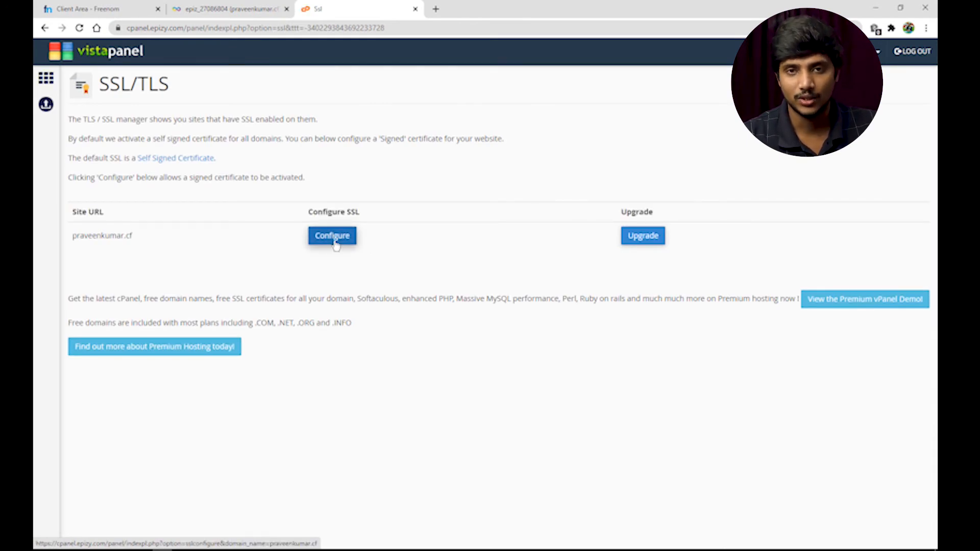
Request the free SSL certificate for praveenkumar.cf and reload until it shows Issued
left_click(239, 6)
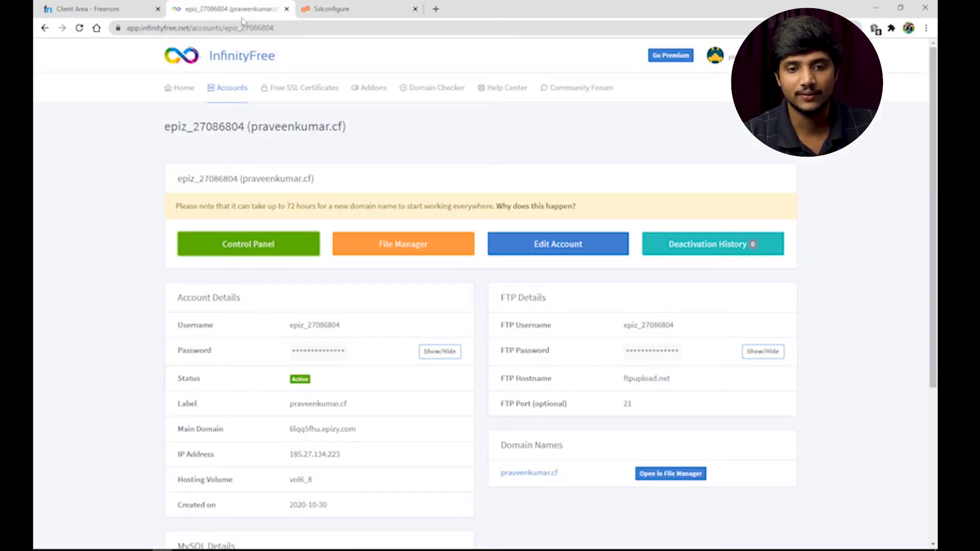
left_click(304, 102)
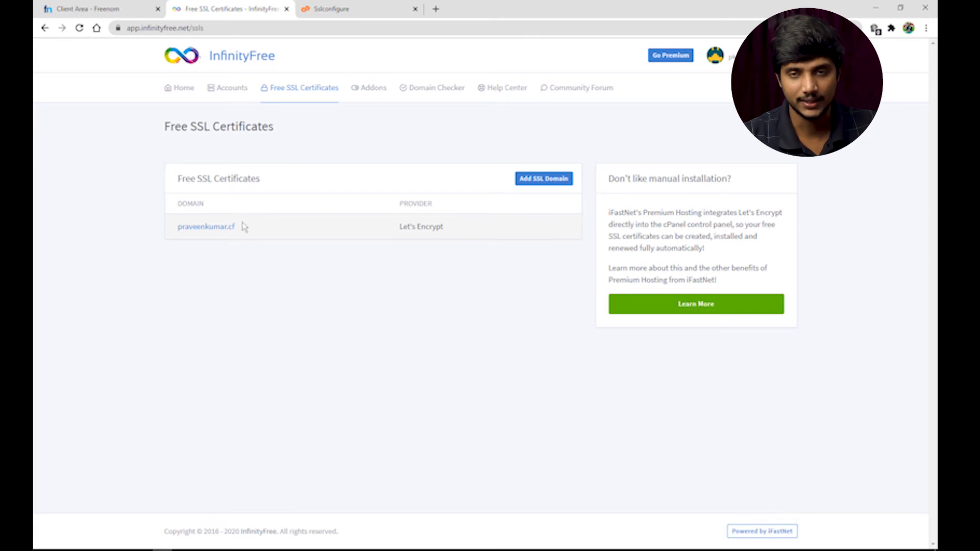
left_click(229, 231)
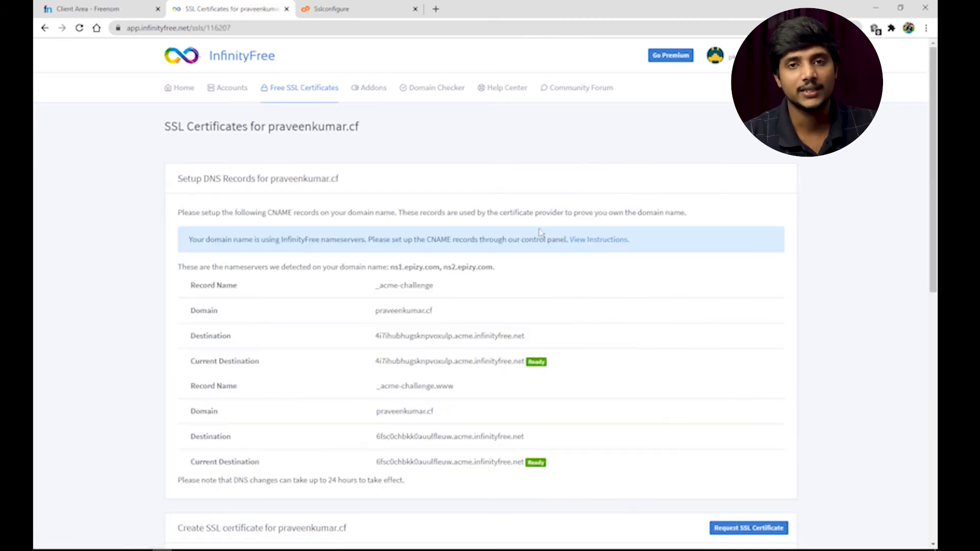
left_click_drag(925, 207, 925, 366)
scroll(755, 130, "down", 1)
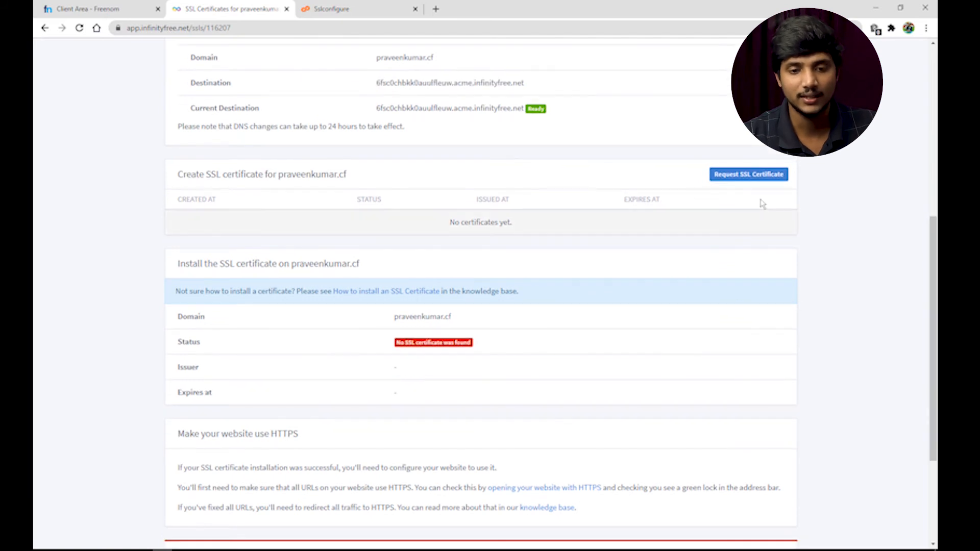
left_click(756, 182)
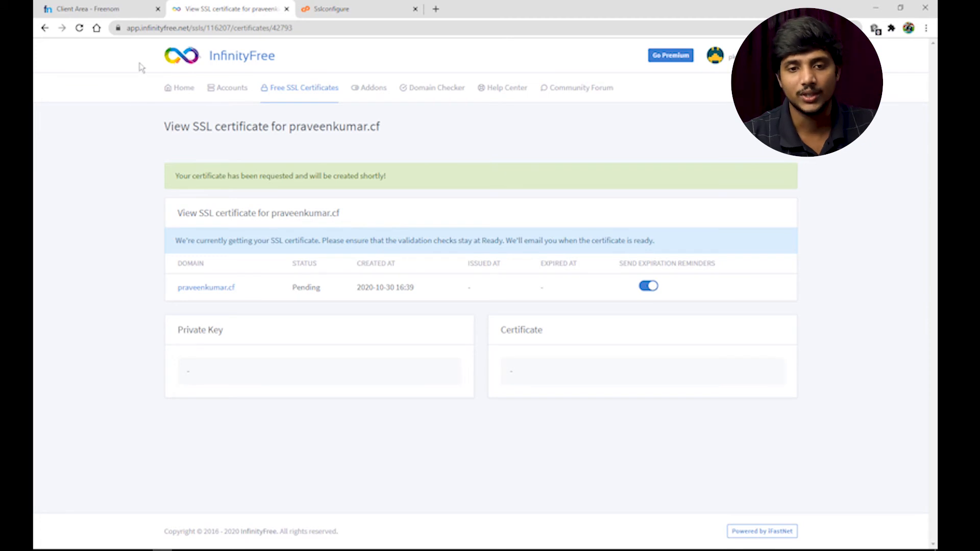
left_click(79, 28)
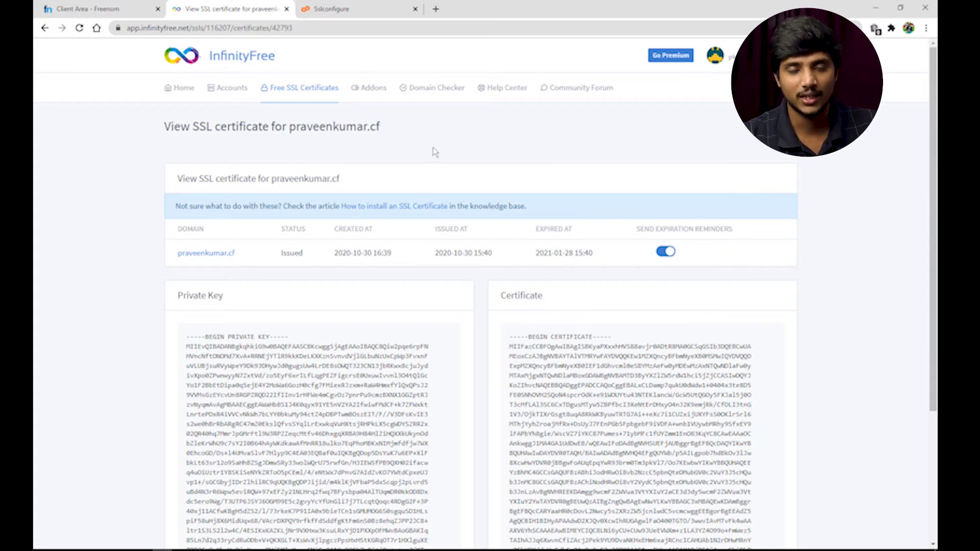
Copy the InfinityFree private key into VistaPanel's Private Key box and upload it
scroll(243, 291, "down", 1)
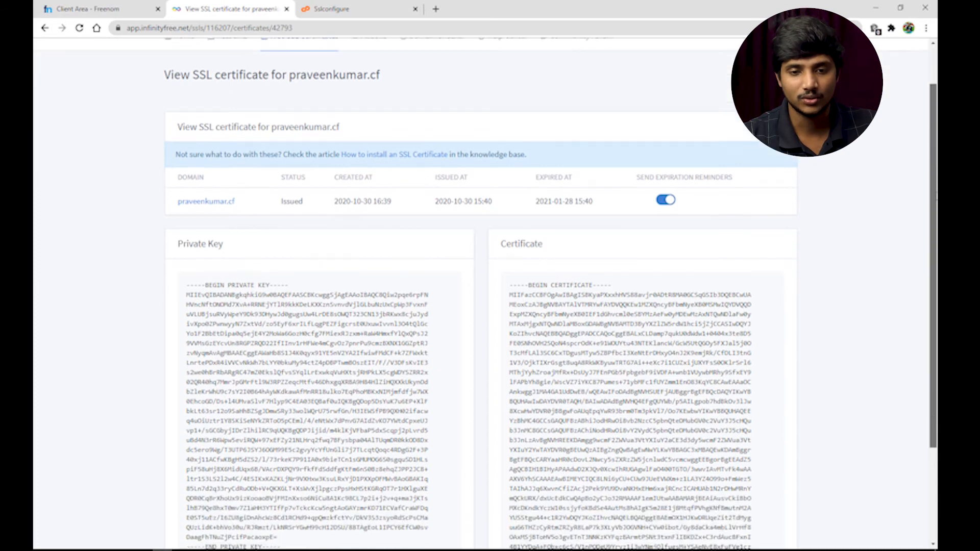
left_click_drag(936, 193, 936, 207)
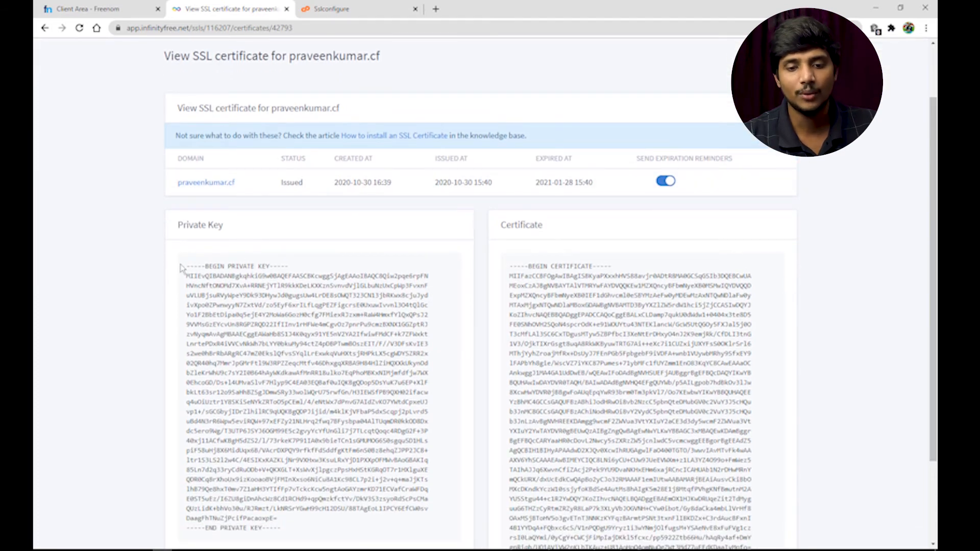
left_click_drag(186, 267, 284, 527)
right_click(276, 450)
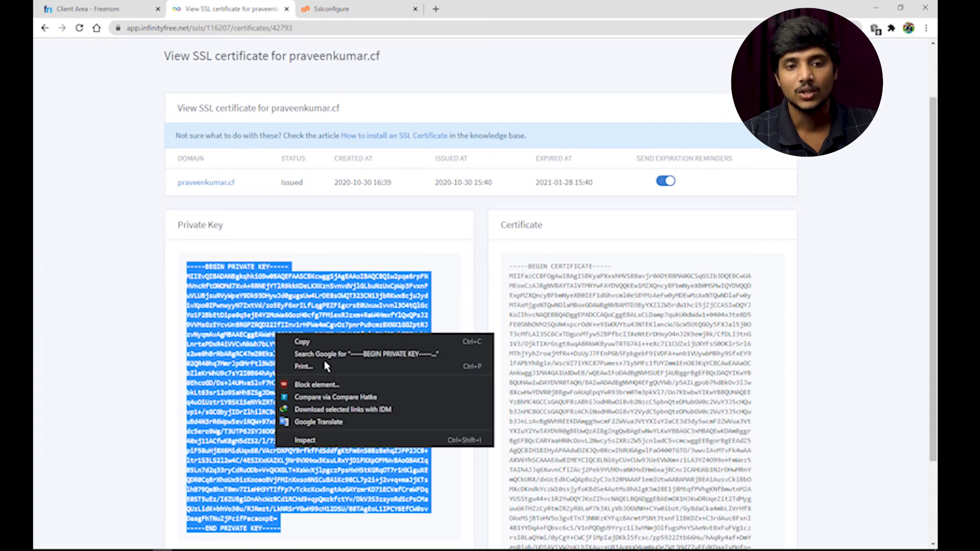
left_click(313, 345)
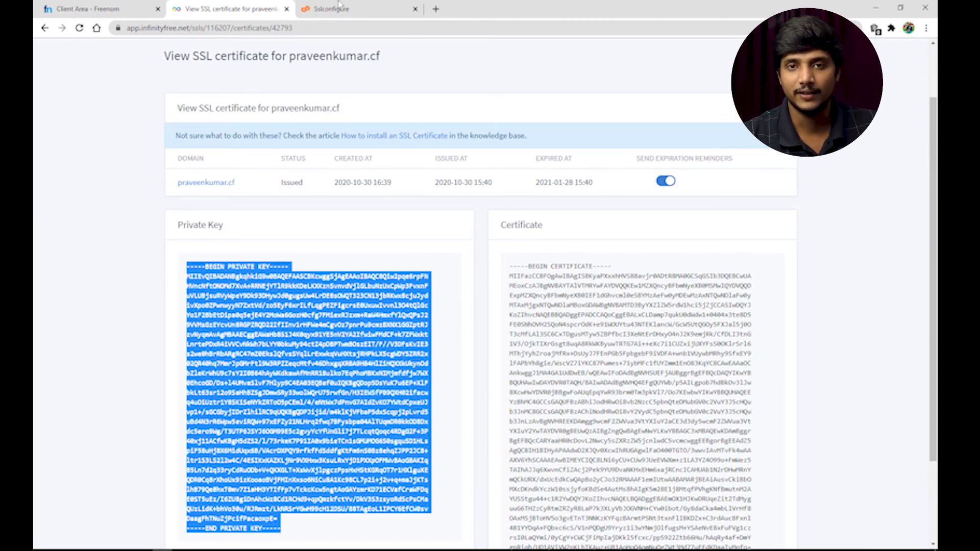
left_click(340, 6)
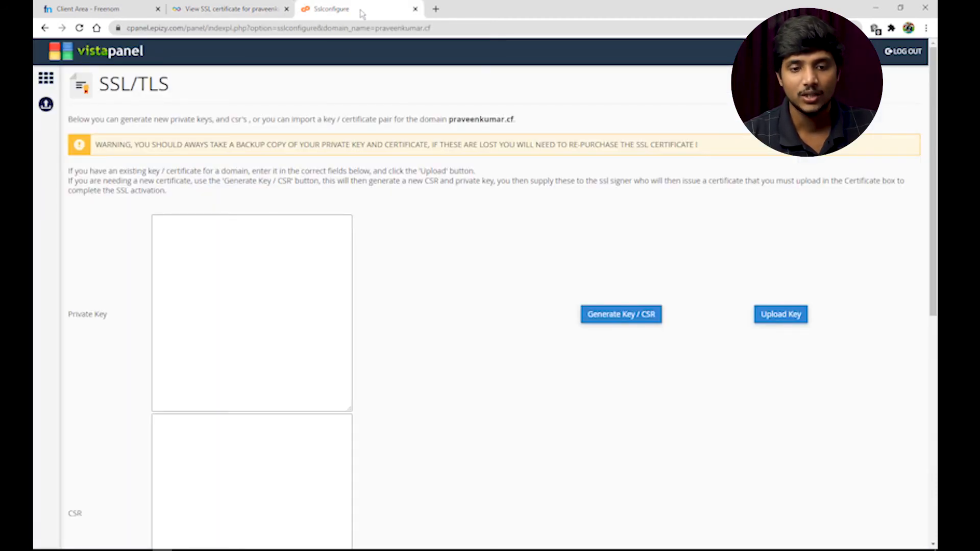
left_click(232, 243)
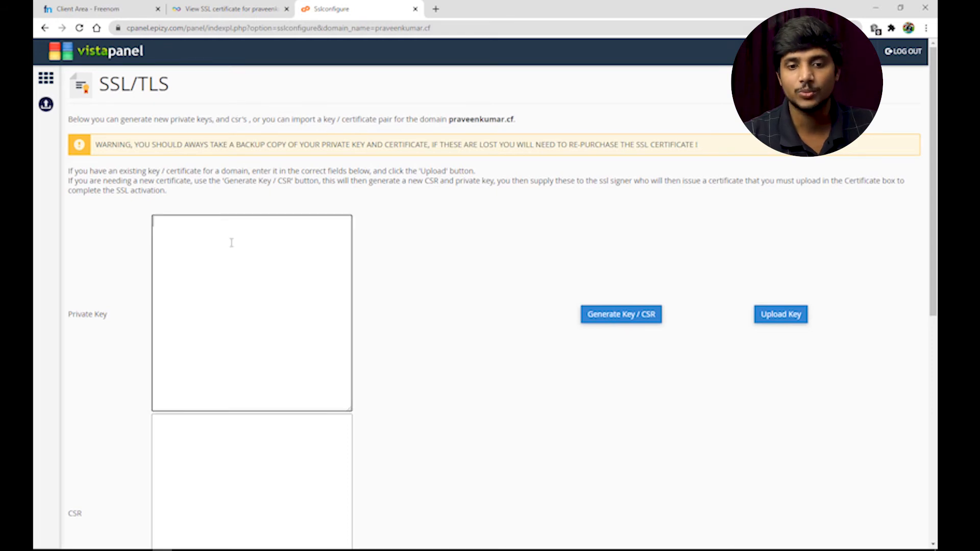
key("ctrl+v")
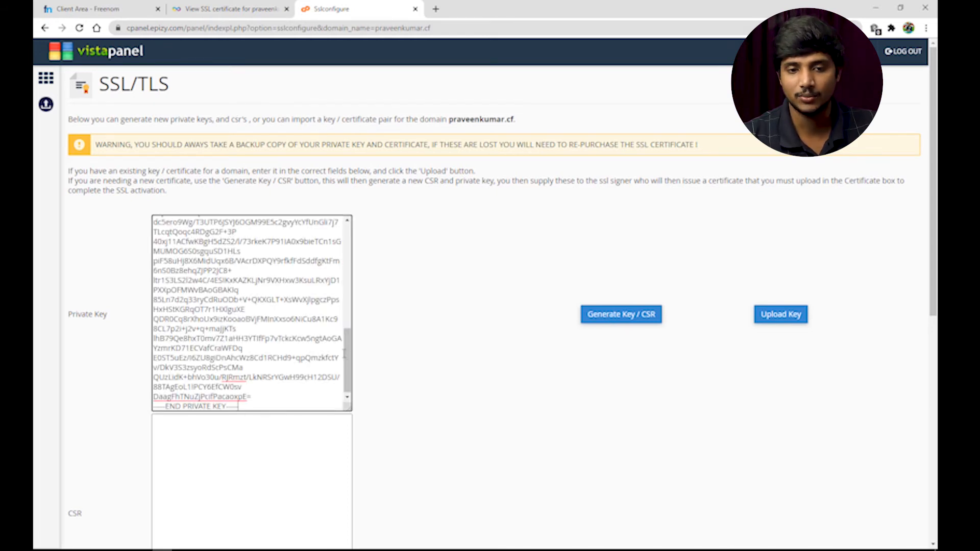
left_click_drag(349, 360, 347, 256)
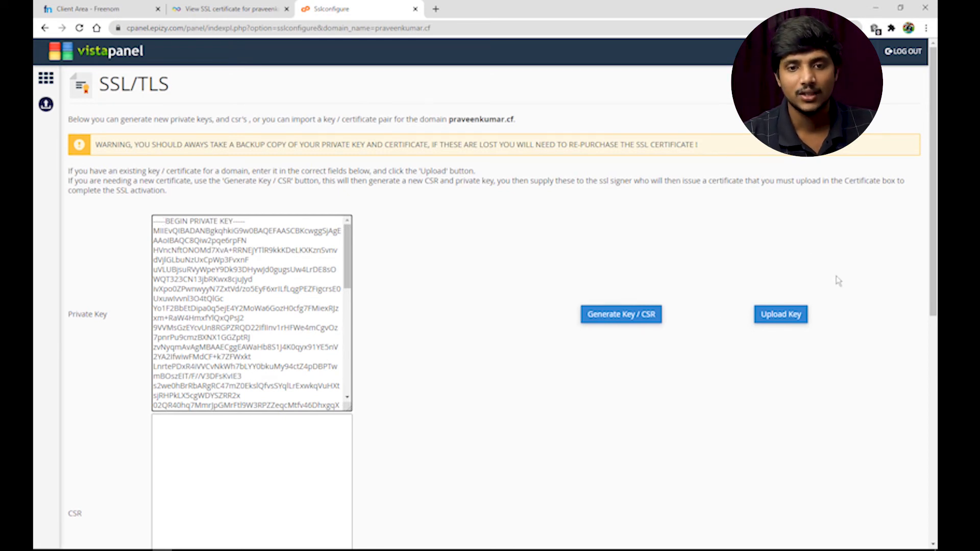
left_click(791, 315)
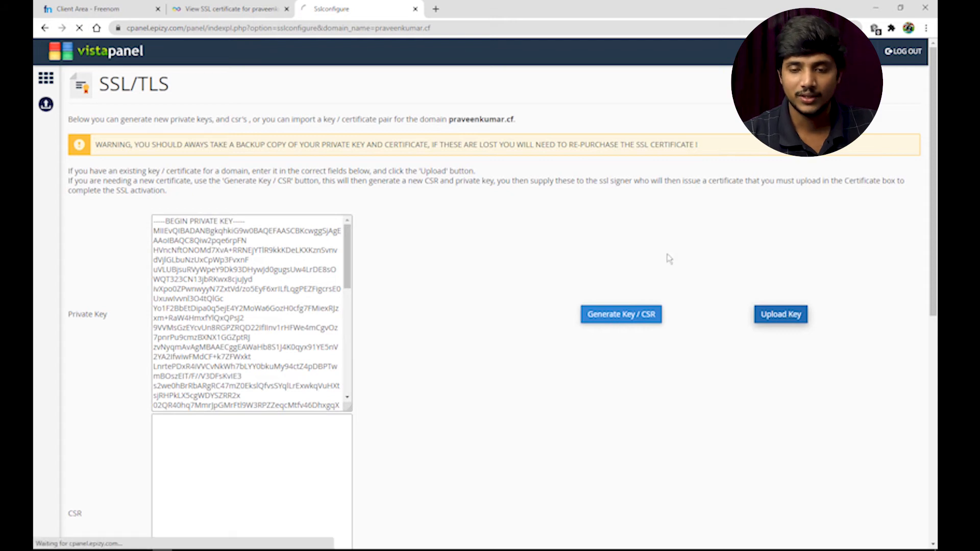
Copy the issued certificate into the Certificate box and upload it
left_click(263, 6)
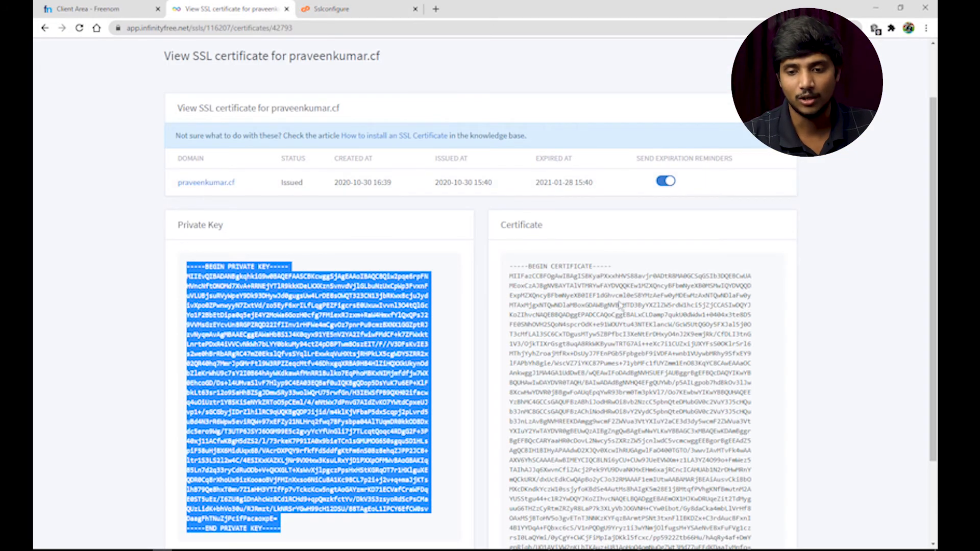
left_click_drag(508, 267, 604, 448)
right_click(604, 396)
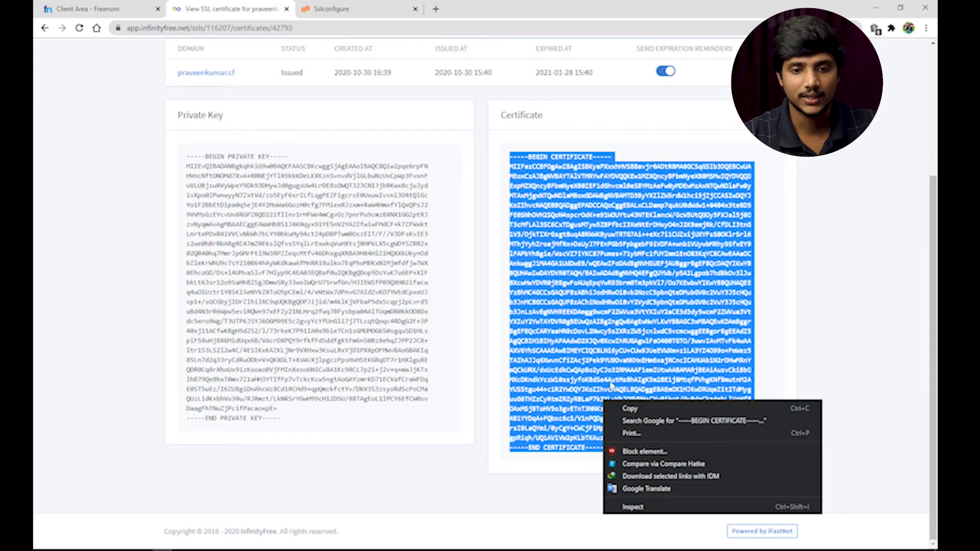
left_click(620, 405)
left_click(312, 6)
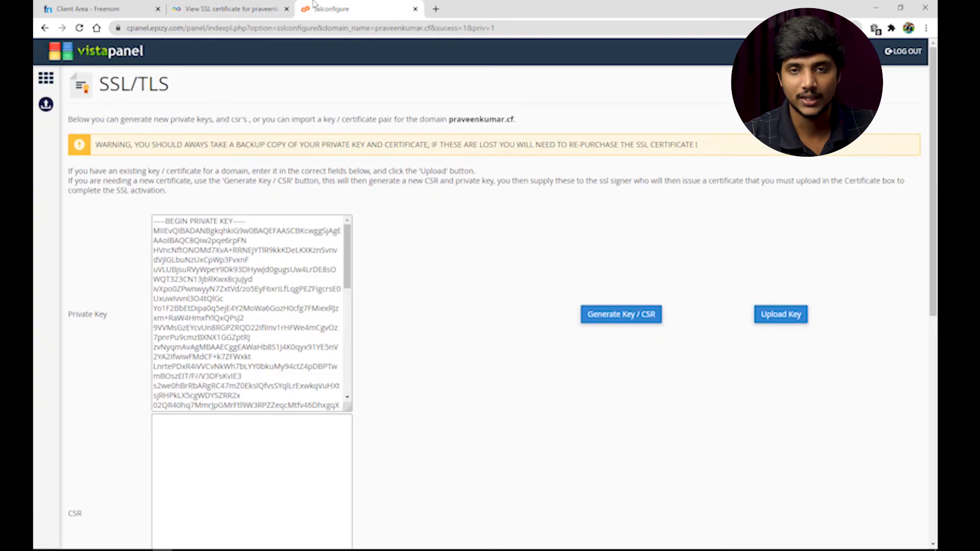
key("ctrl+a")
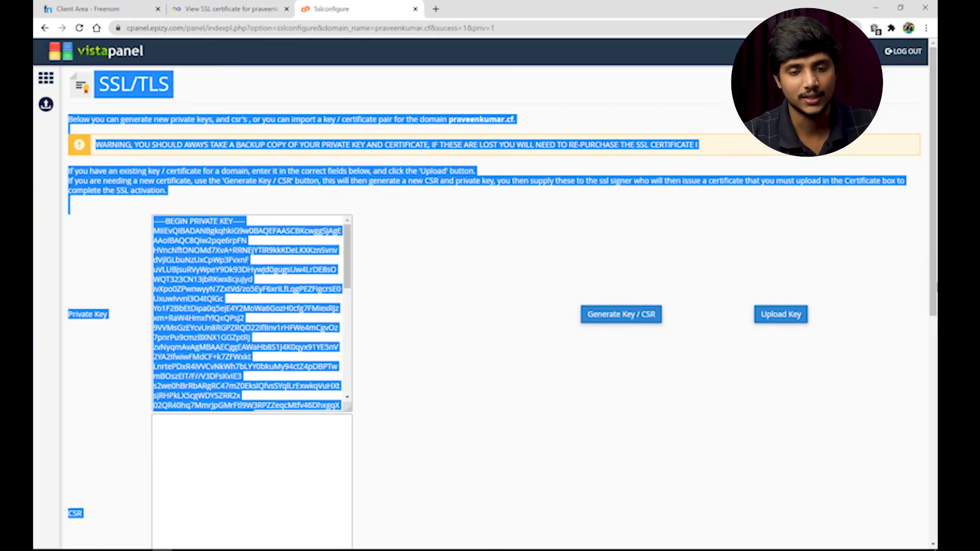
left_click(814, 257)
left_click_drag(933, 220, 937, 429)
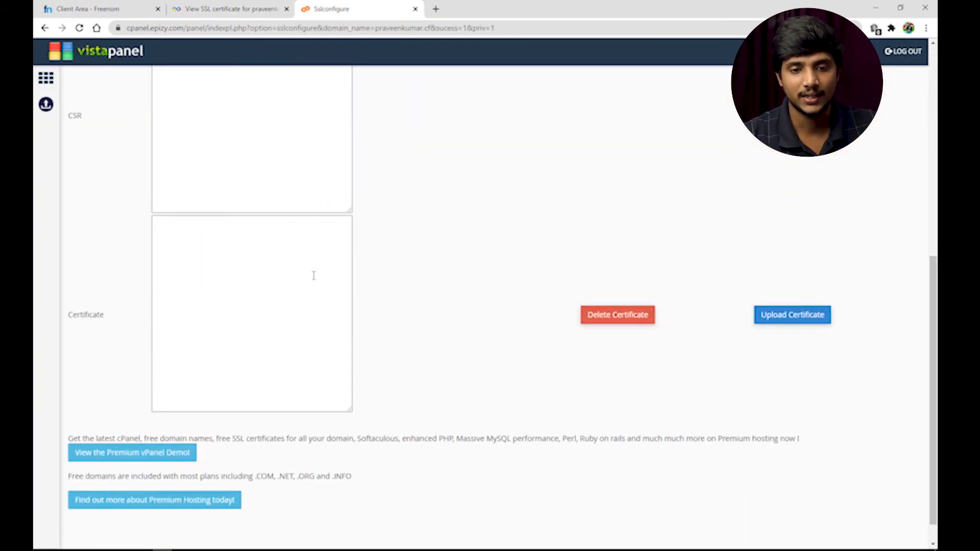
left_click(248, 270)
key("ctrl+v")
left_click_drag(347, 357, 350, 225)
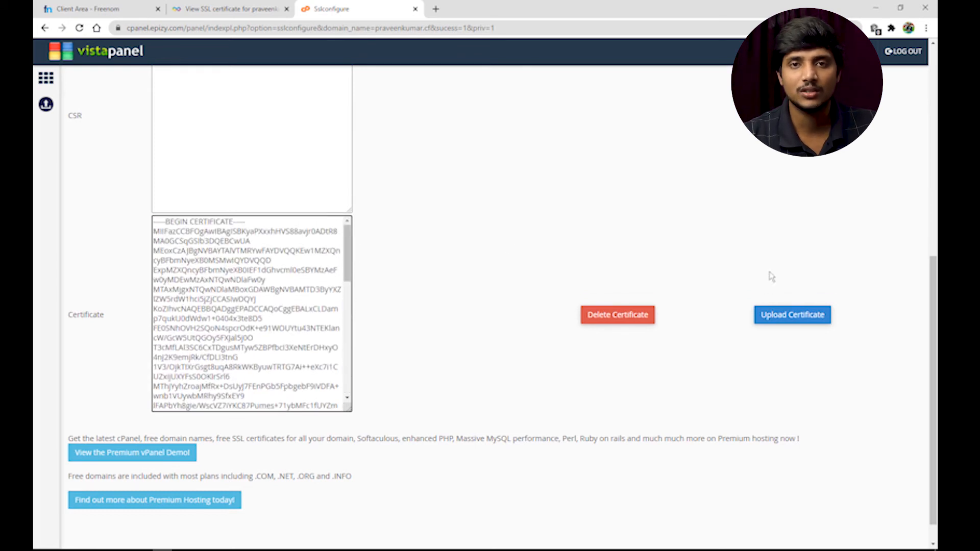
left_click(824, 316)
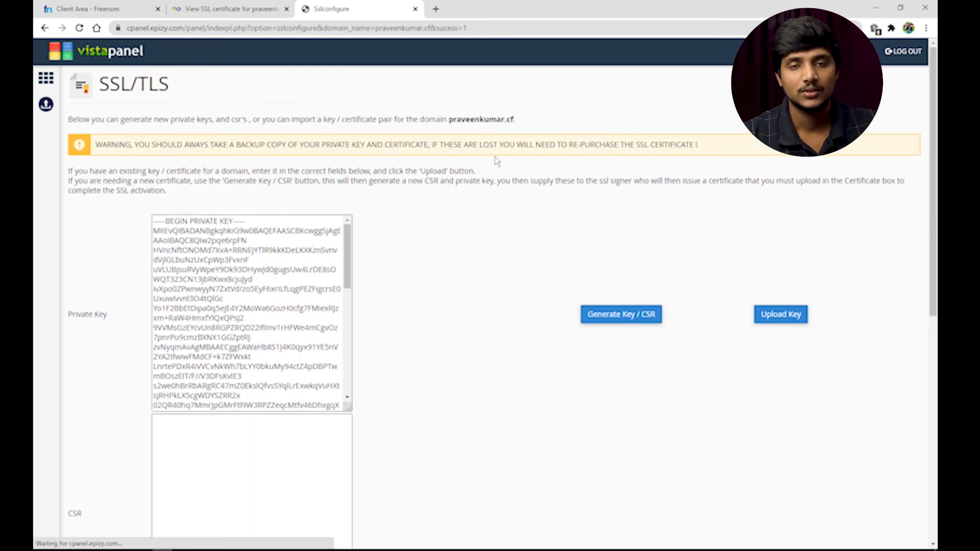
From the control panel home, search 'so' and launch Softaculous Apps Installer
mouse_move(933, 200)
left_mouse_down()
mouse_move(933, 379)
mouse_move(933, 205)
left_mouse_up()
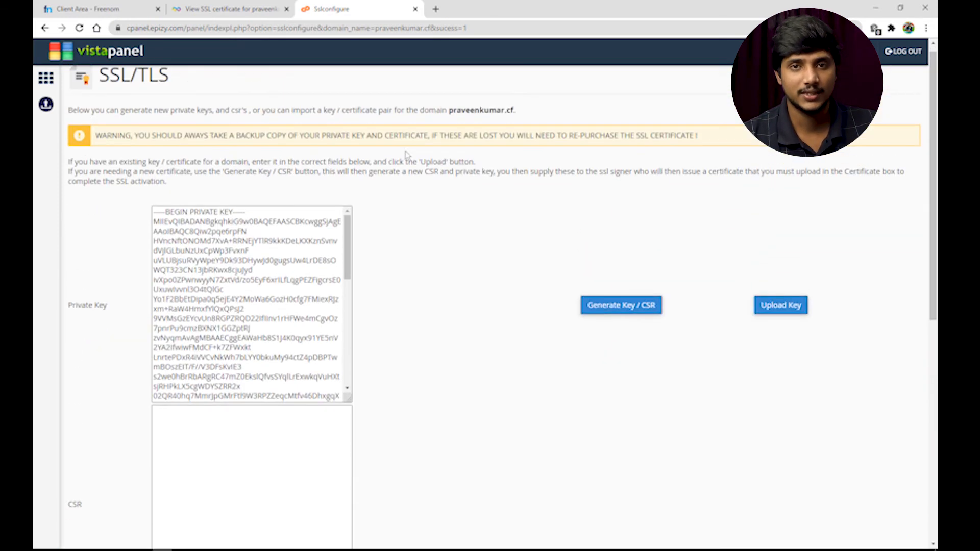
left_click(47, 81)
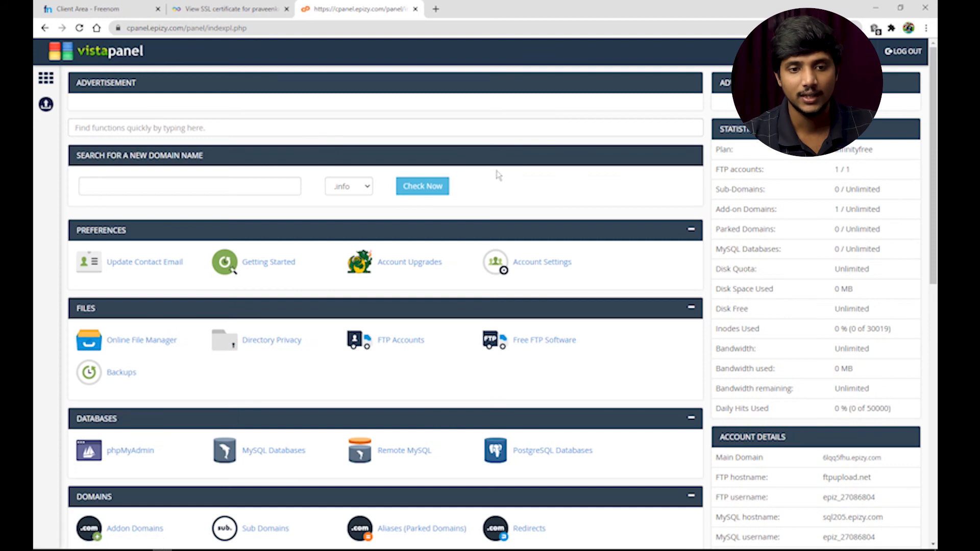
left_click(168, 130)
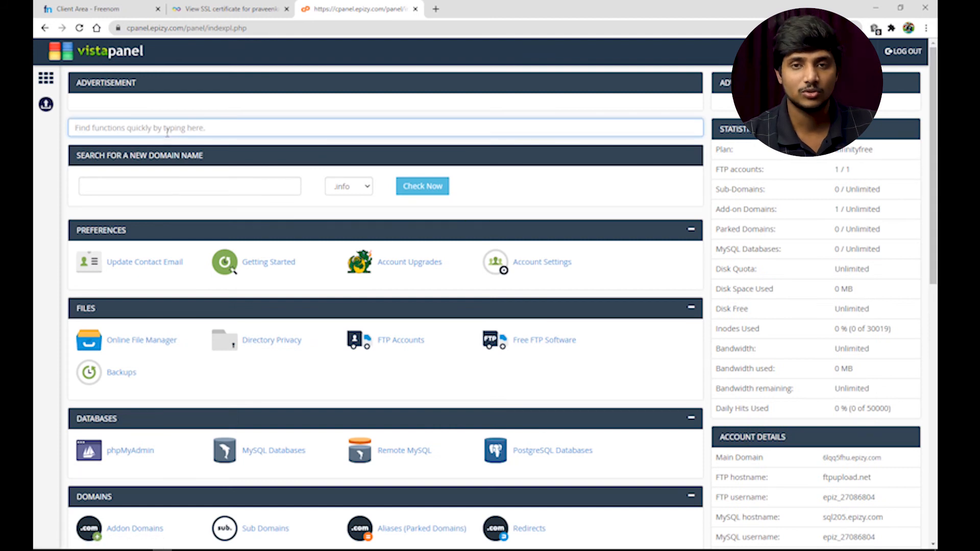
type("so")
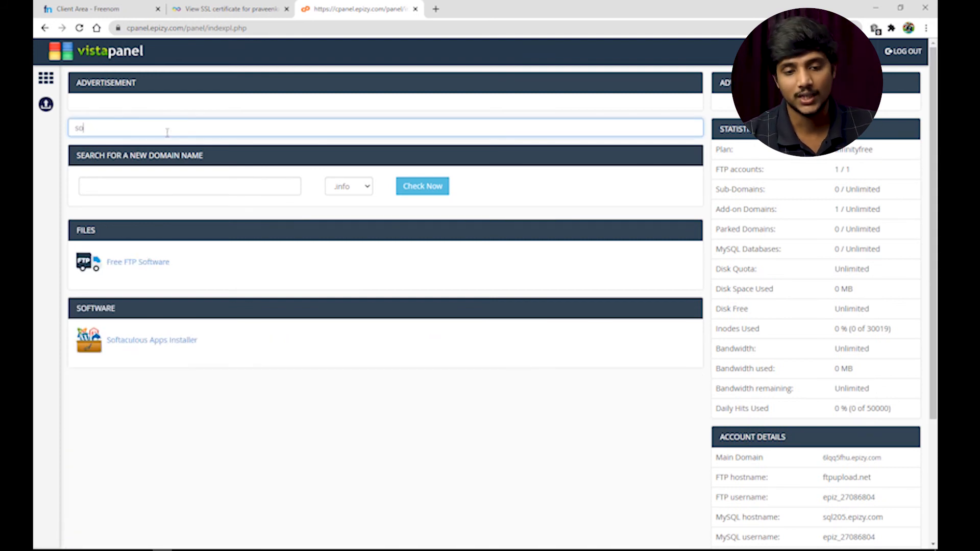
left_click(191, 341)
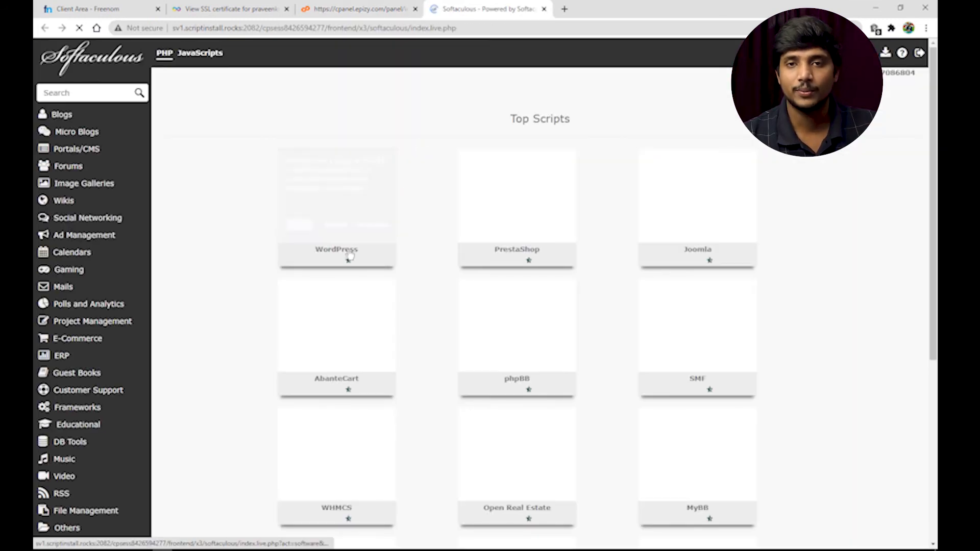
mouse_move(298, 230)
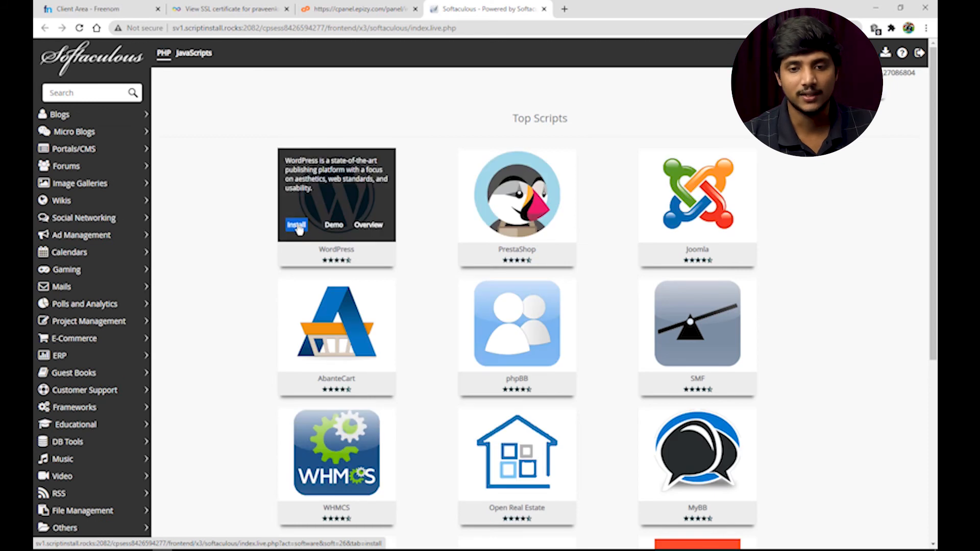
left_click(298, 226)
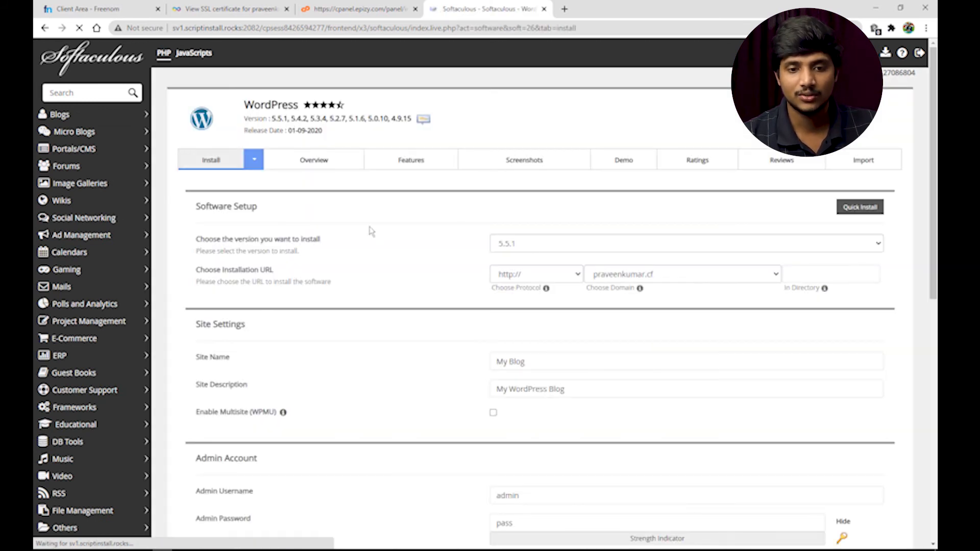
left_click(539, 277)
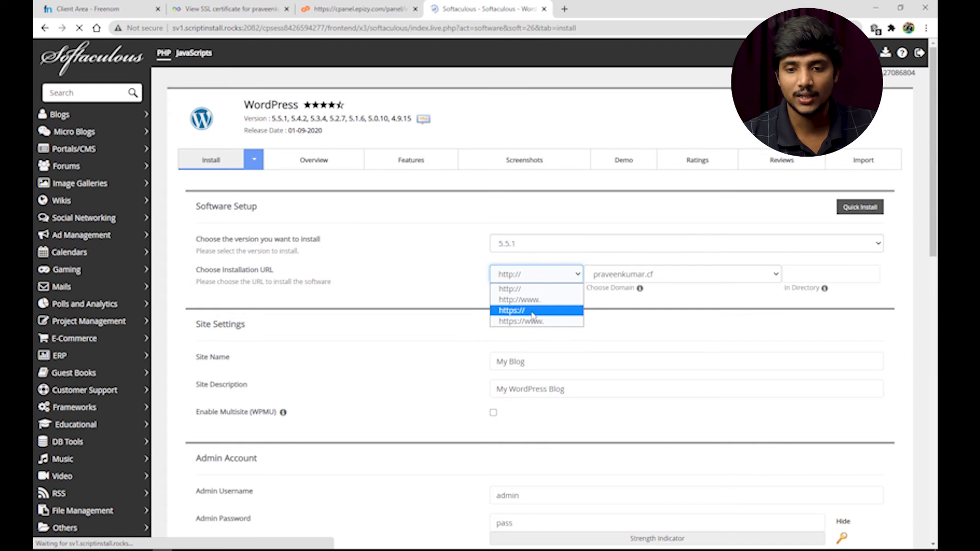
left_click(519, 300)
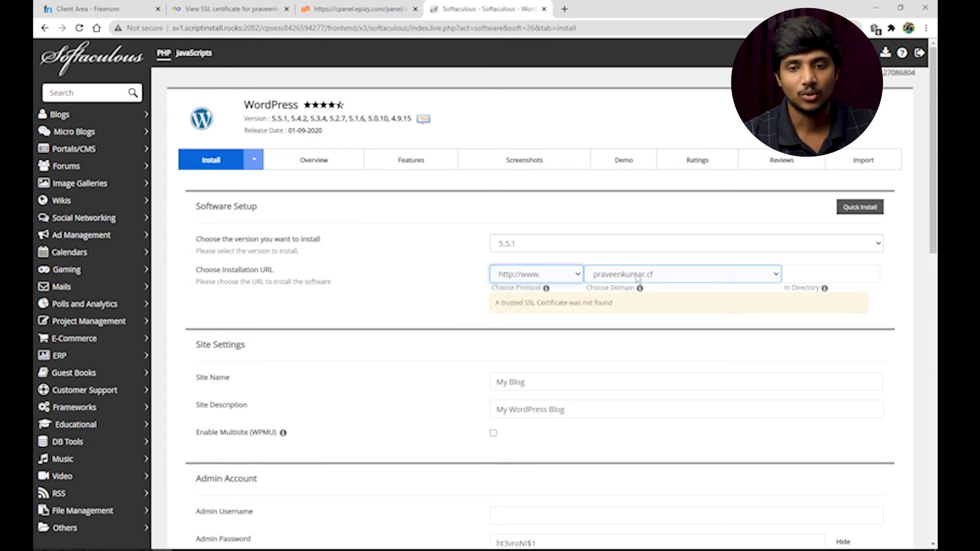
left_click(673, 276)
left_click(674, 284)
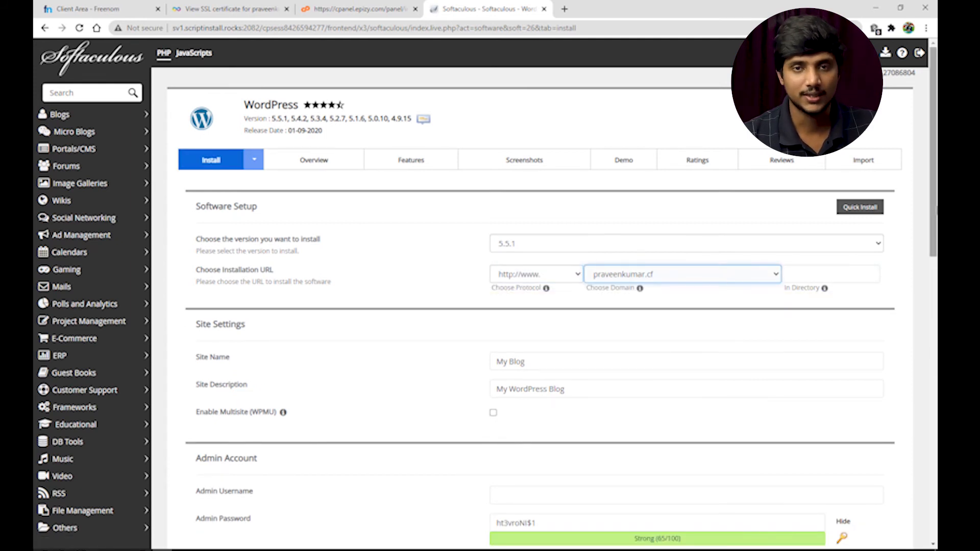
scroll(684, 280, "down", 2)
scroll(541, 293, "down", 2)
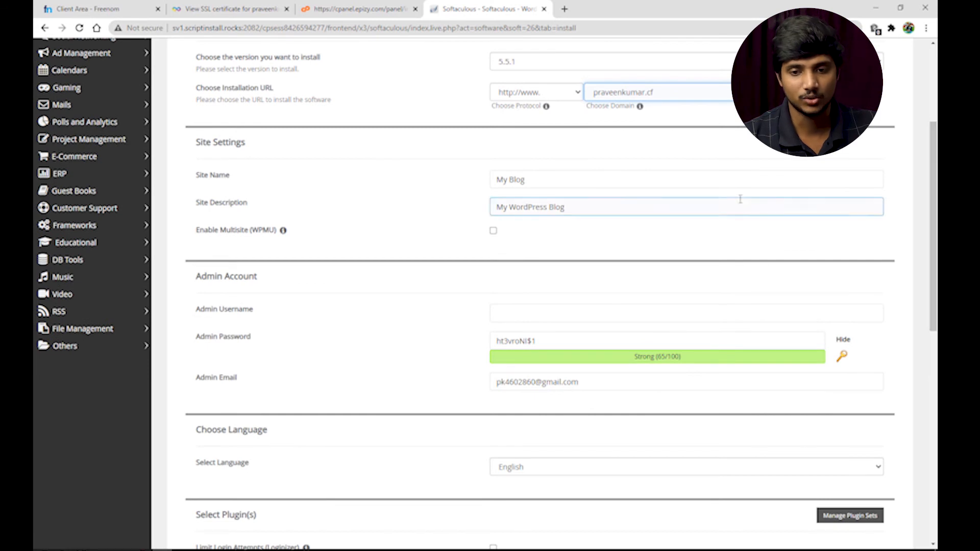
Replace 'My Blog' with a new site name and enter the admin username and password
left_click_drag(561, 185, 484, 184)
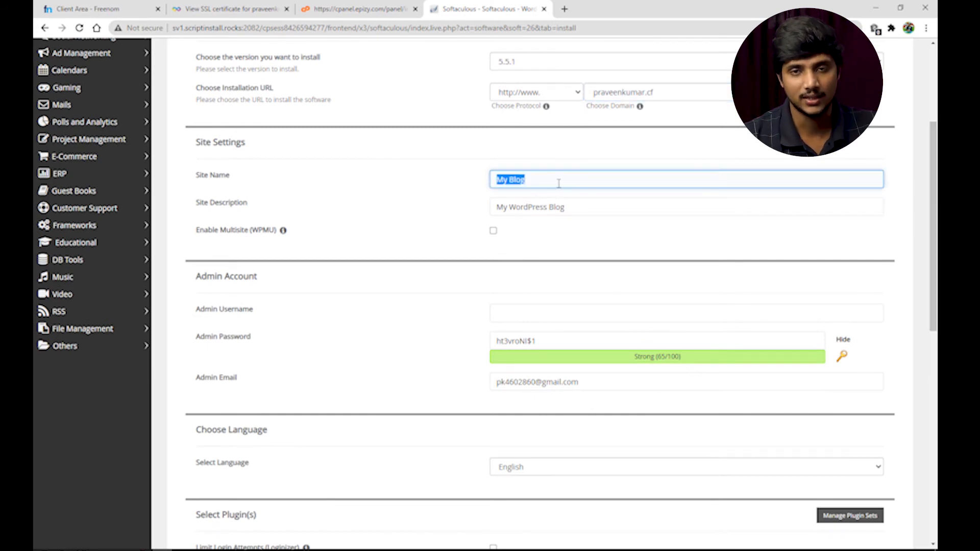
type("pr")
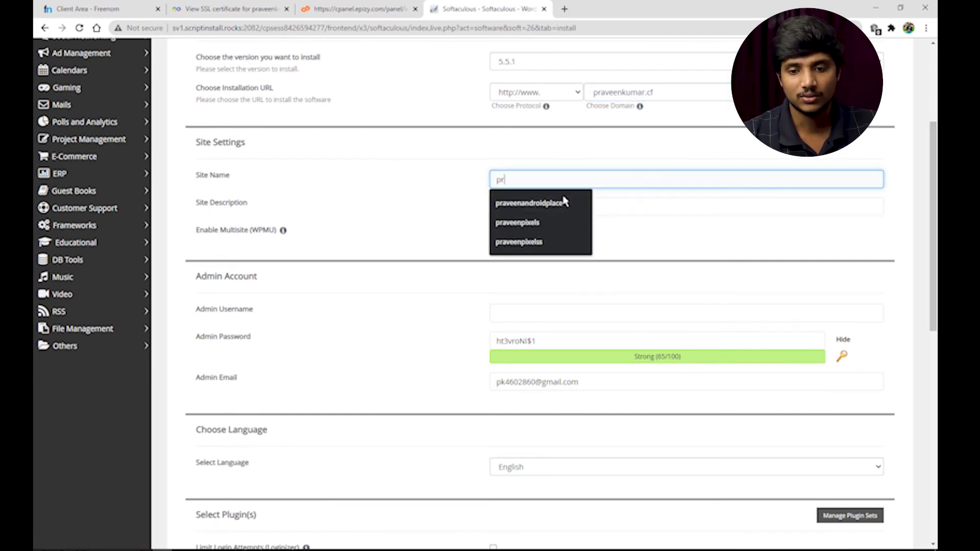
type("aveen kumar")
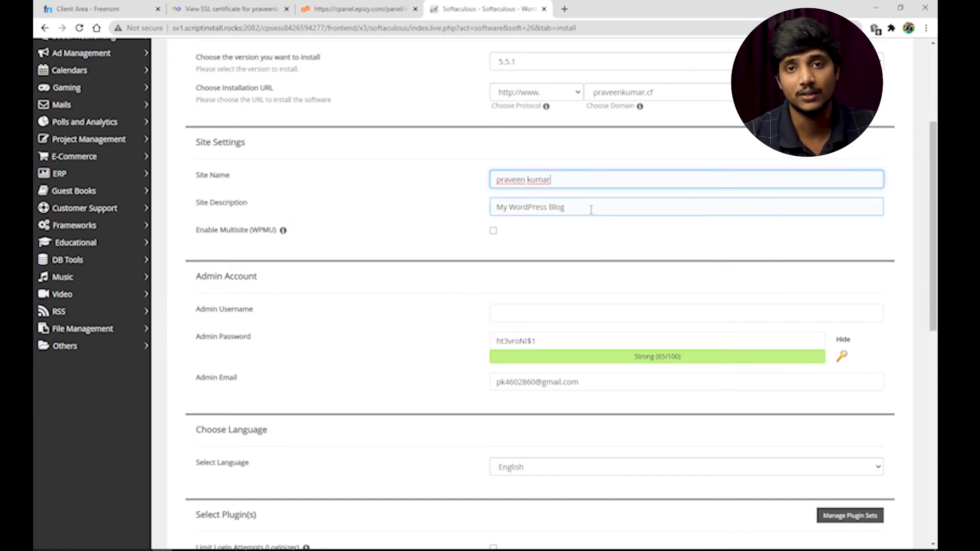
left_click(566, 204)
scroll(932, 215, "down", 3)
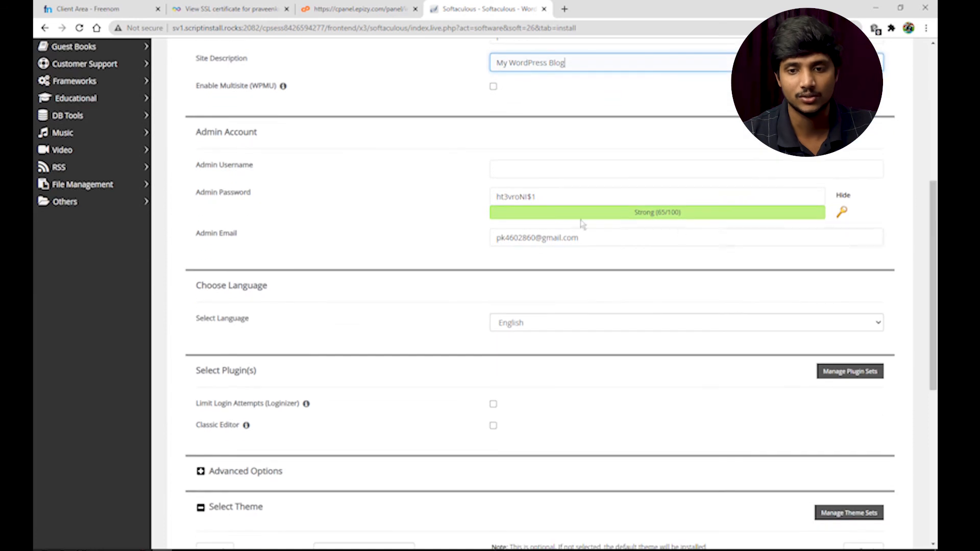
left_click(546, 169)
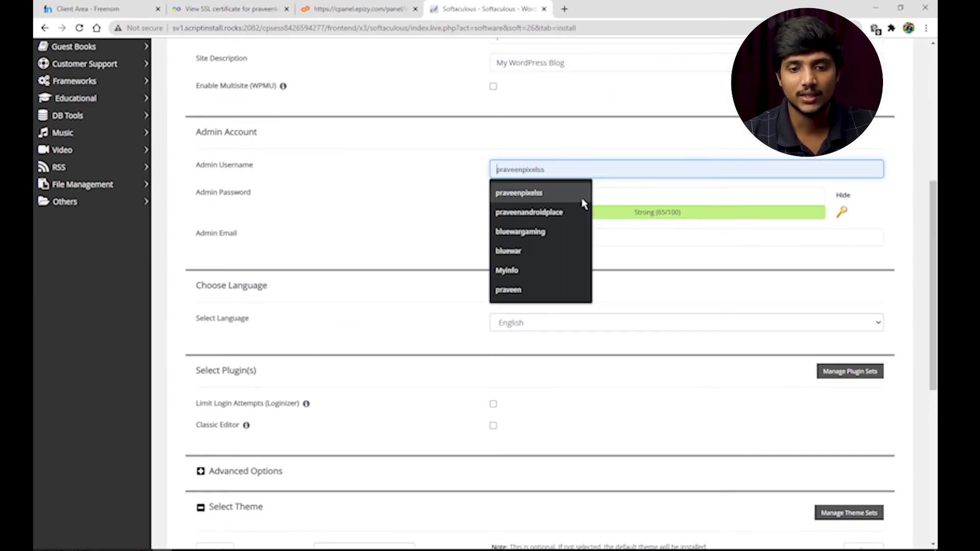
left_click(628, 194)
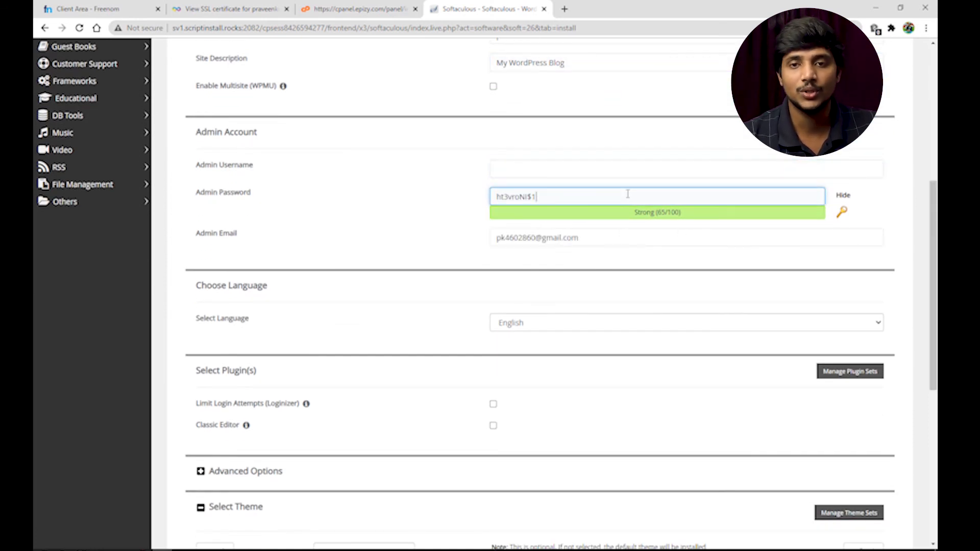
left_click(599, 172)
type("praveen")
key("Tab")
type("123456")
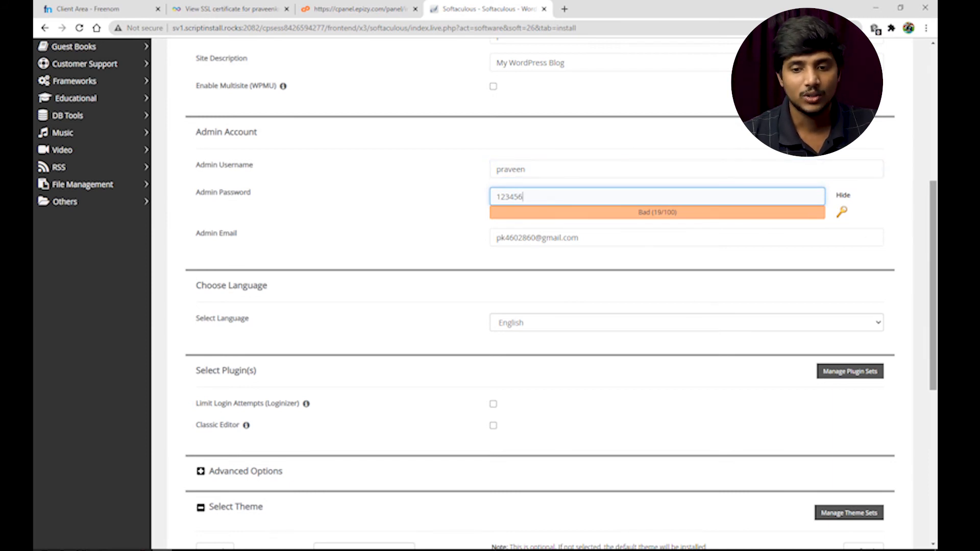
scroll(576, 301, "down", 7)
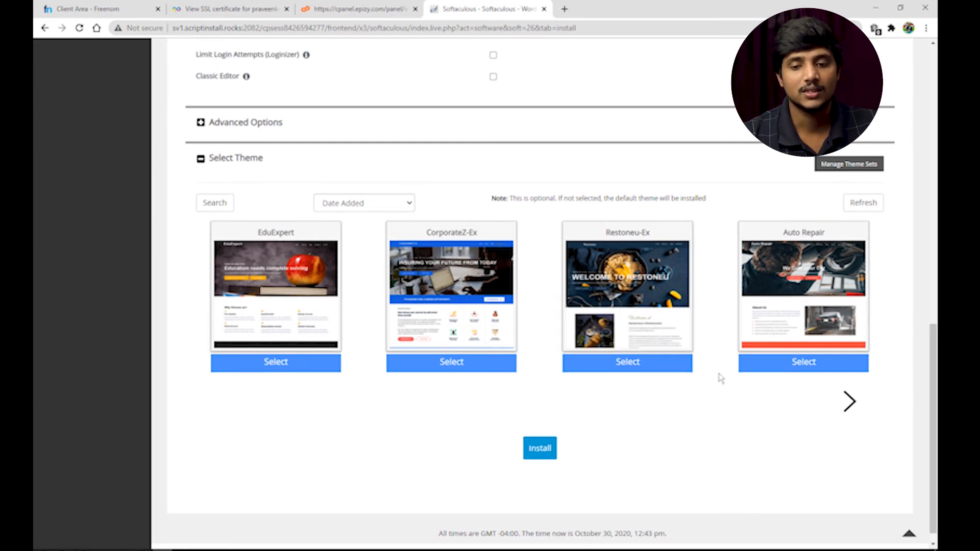
Install WordPress with the Restoneu-Ex theme, open its admin URL, and close the error tab
left_click(659, 367)
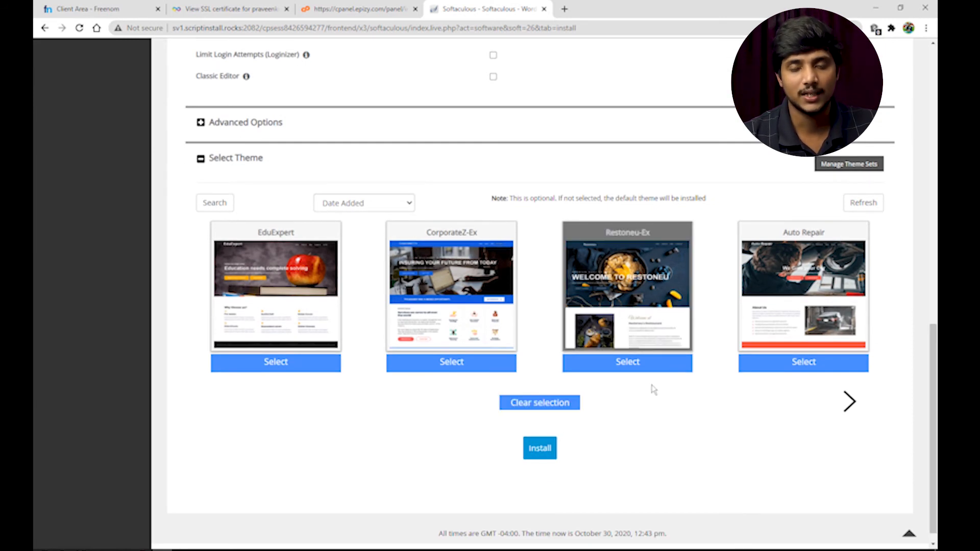
left_click(553, 448)
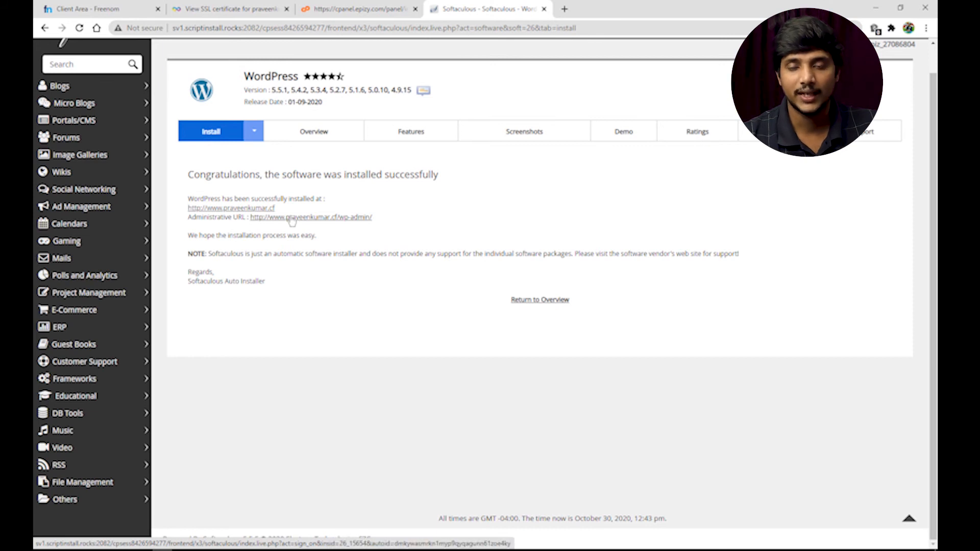
right_click(292, 218)
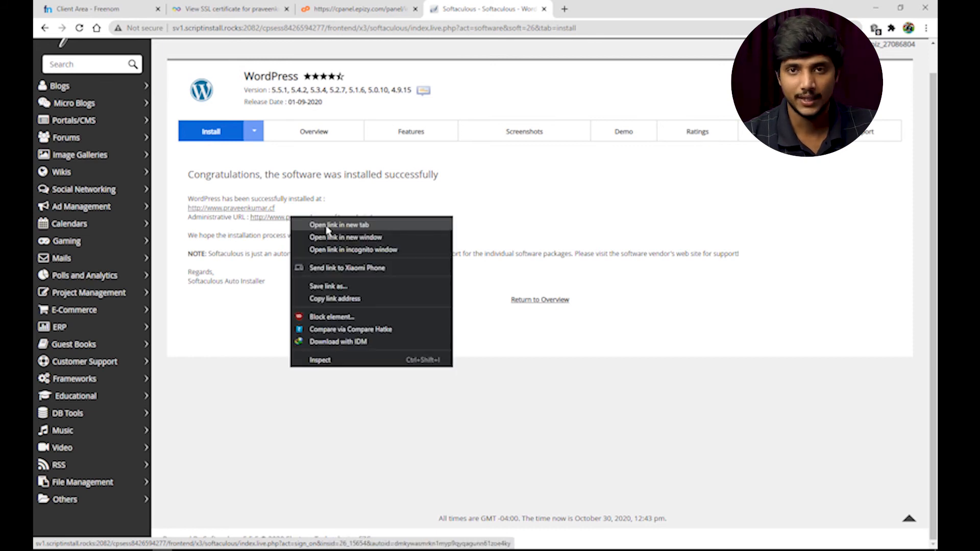
left_click(327, 225)
left_click(668, 11)
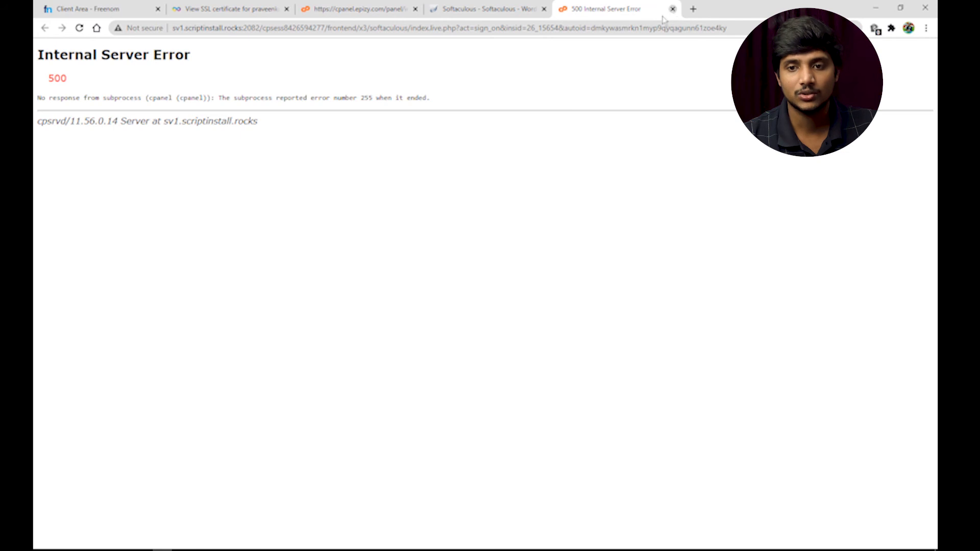
left_click(672, 10)
Retry opening the admin URL in a new tab and close the 500 error tab again
right_click(353, 219)
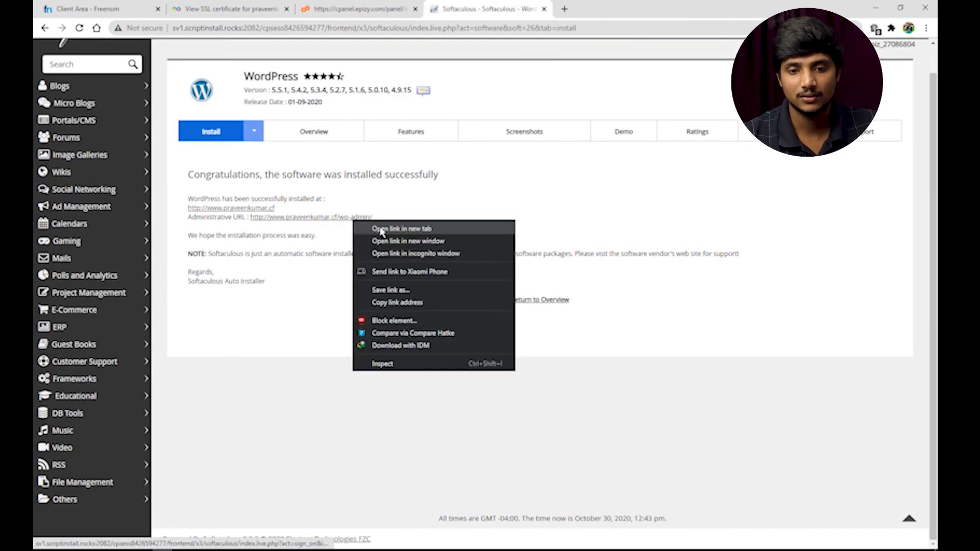
left_click(378, 227)
left_click(606, 7)
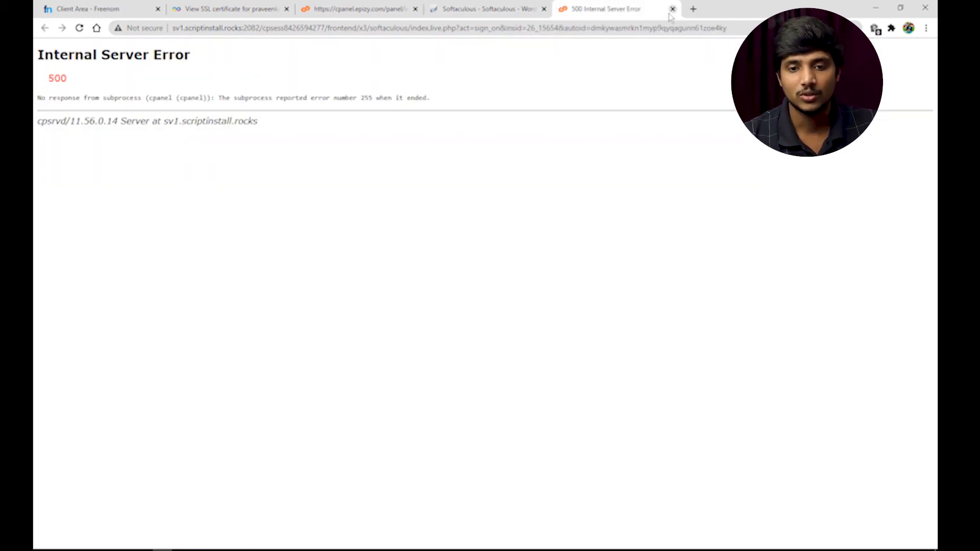
left_click(672, 9)
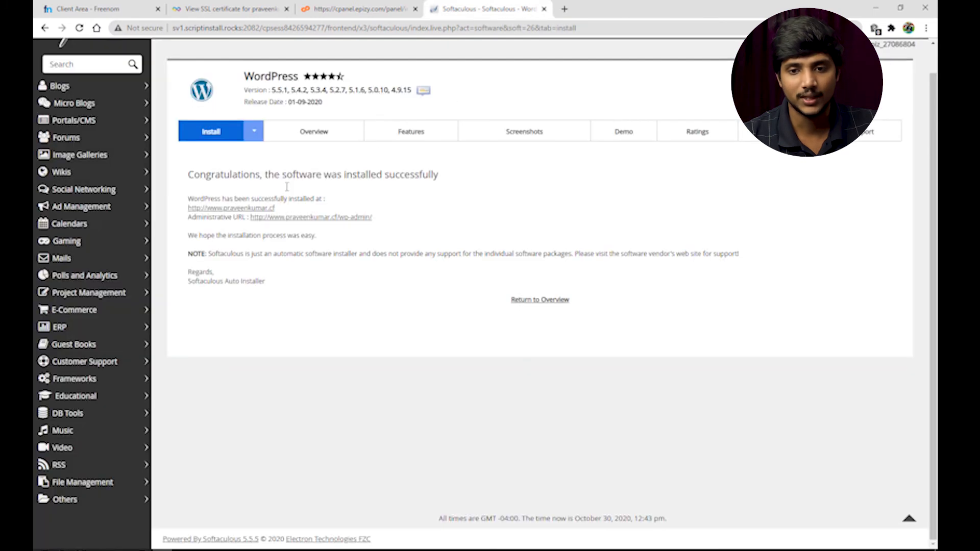
right_click(249, 209)
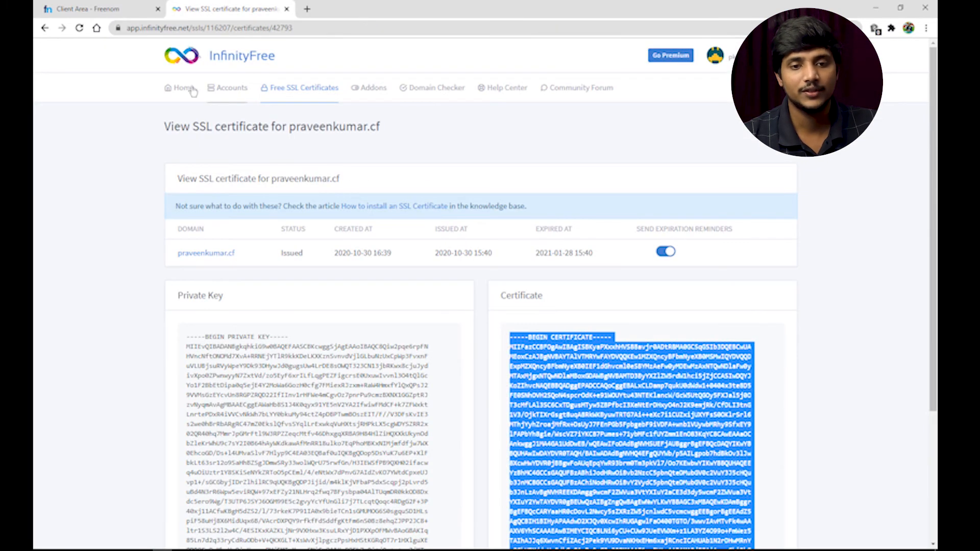
Reach Softaculous through the .cf account's control panel and open WordPress admin from Installations
left_click(227, 92)
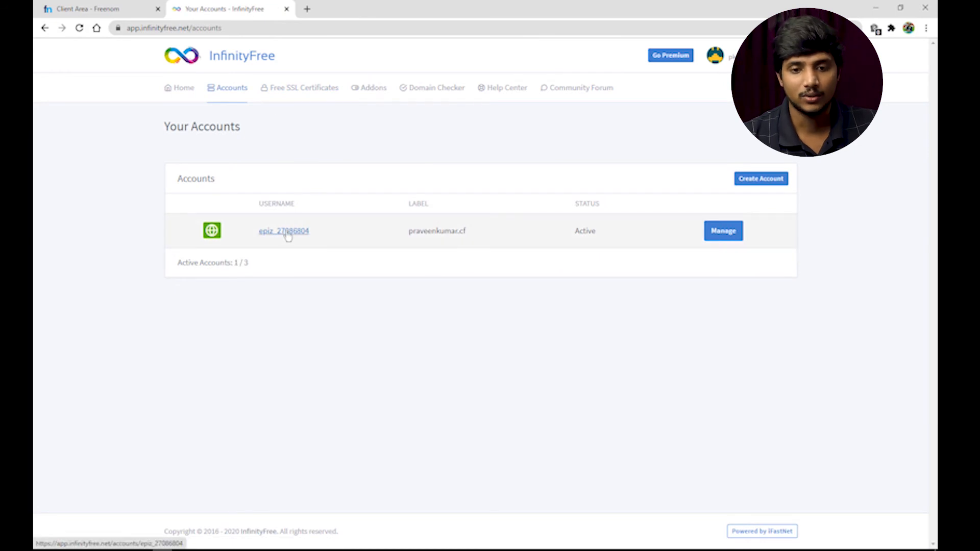
left_click(287, 233)
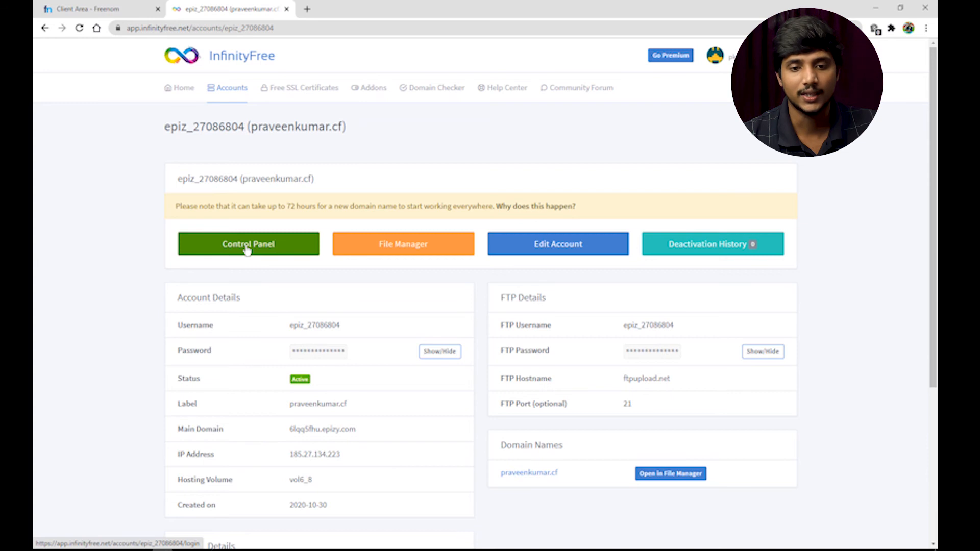
left_click(247, 246)
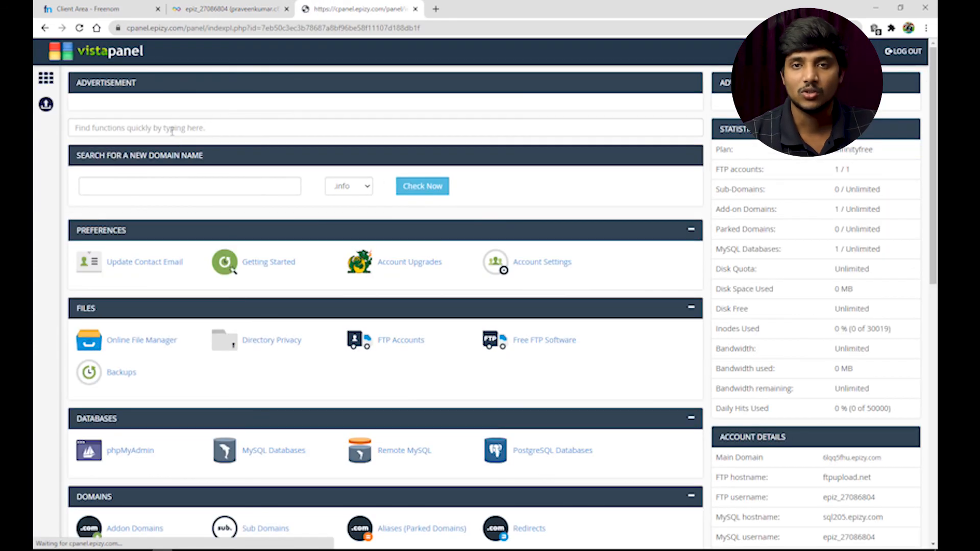
left_click(171, 129)
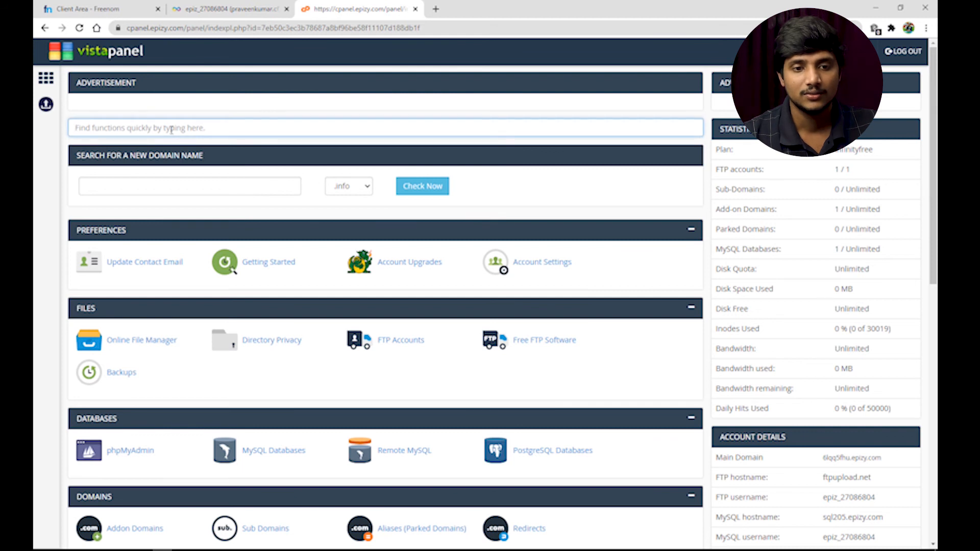
type("sof")
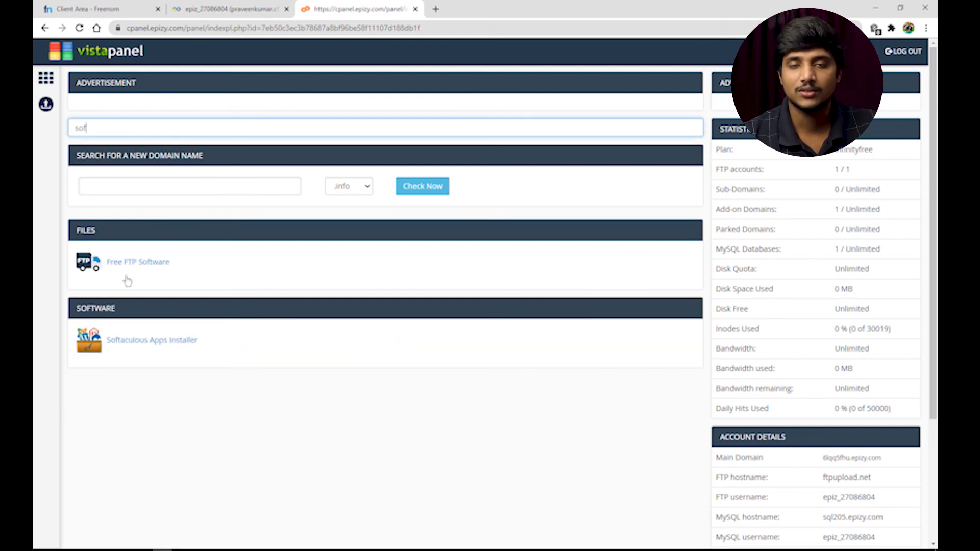
left_click(145, 341)
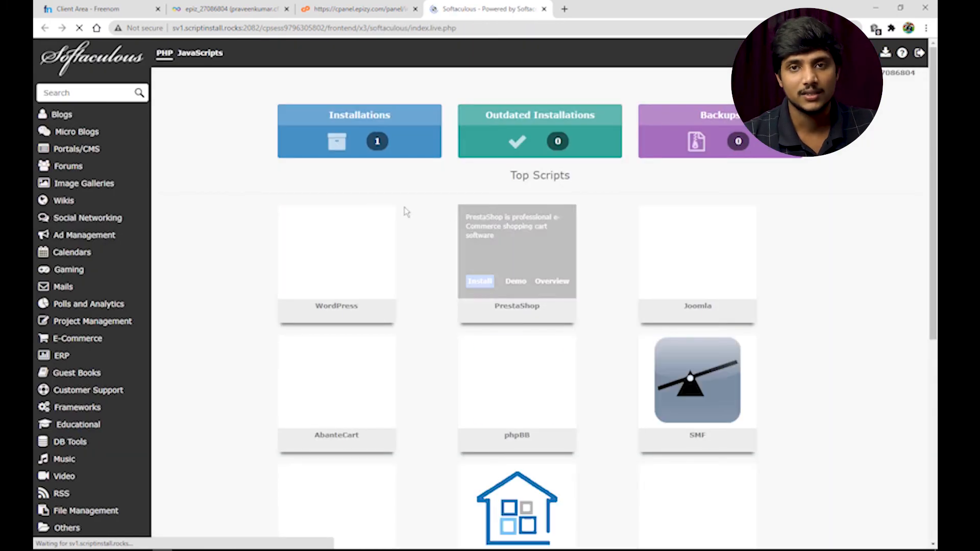
left_click(360, 148)
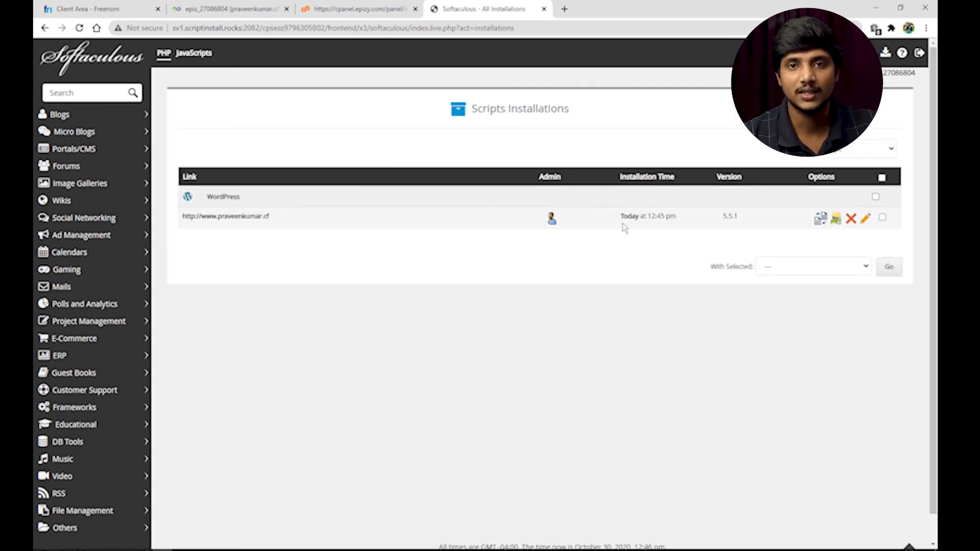
right_click(554, 223)
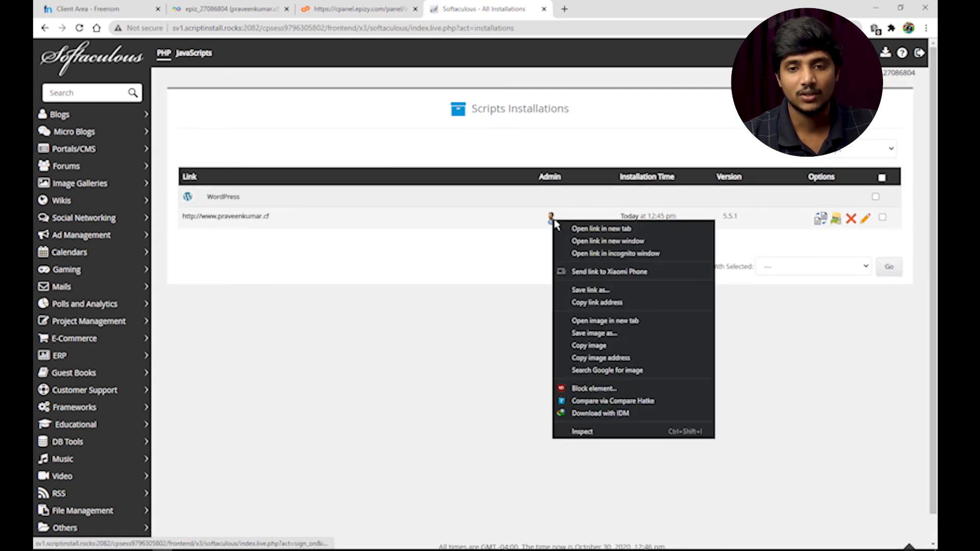
left_click(589, 229)
left_click(614, 8)
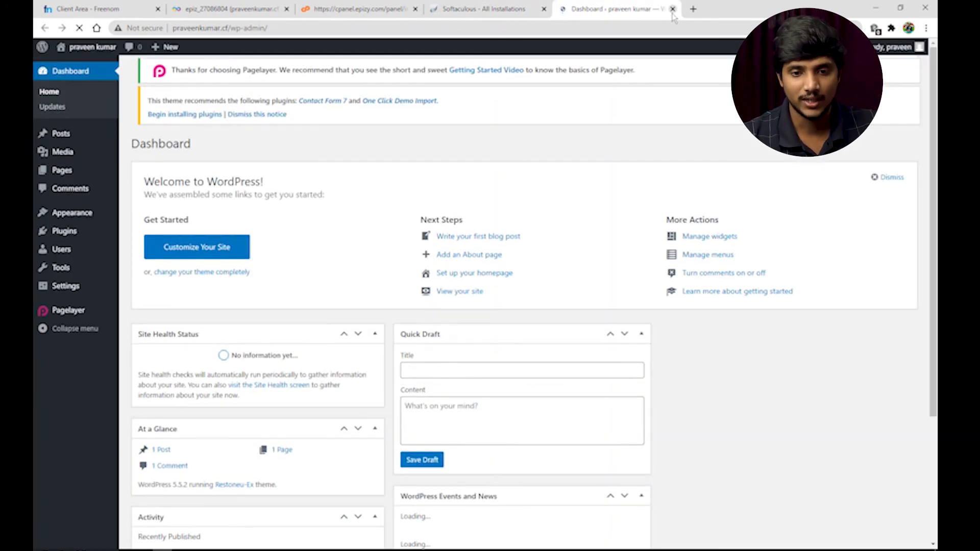
Search plugins for 'ssl', then install and activate Really Simple SSL
mouse_move(75, 232)
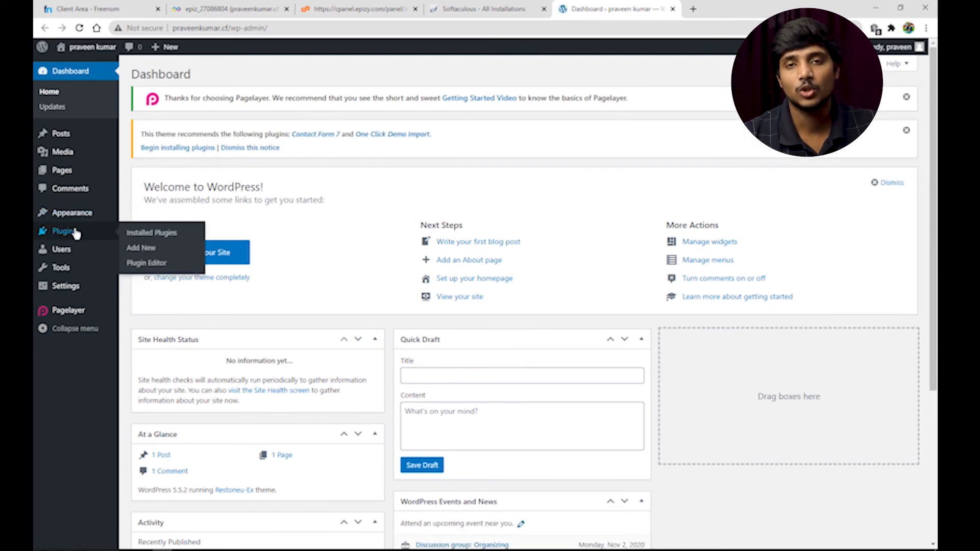
left_click(146, 248)
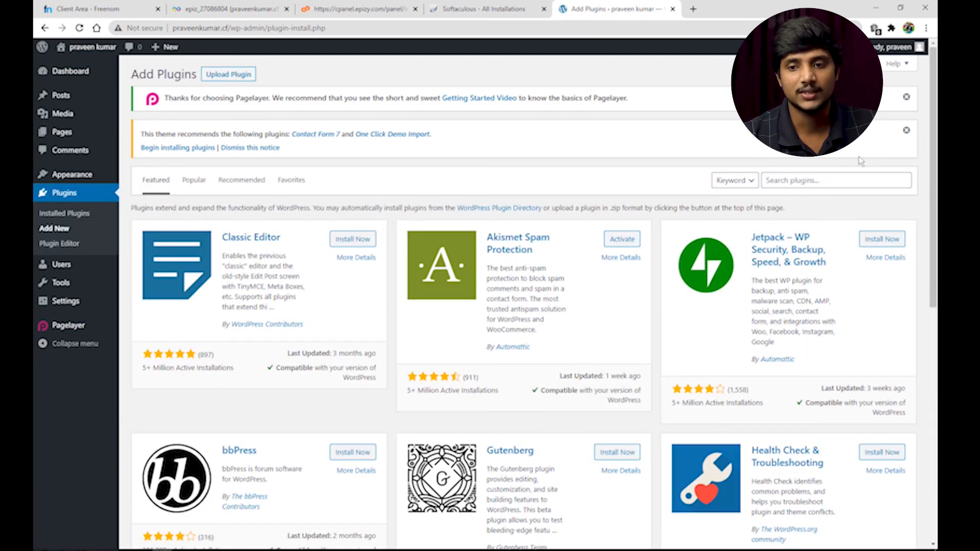
left_click(789, 179)
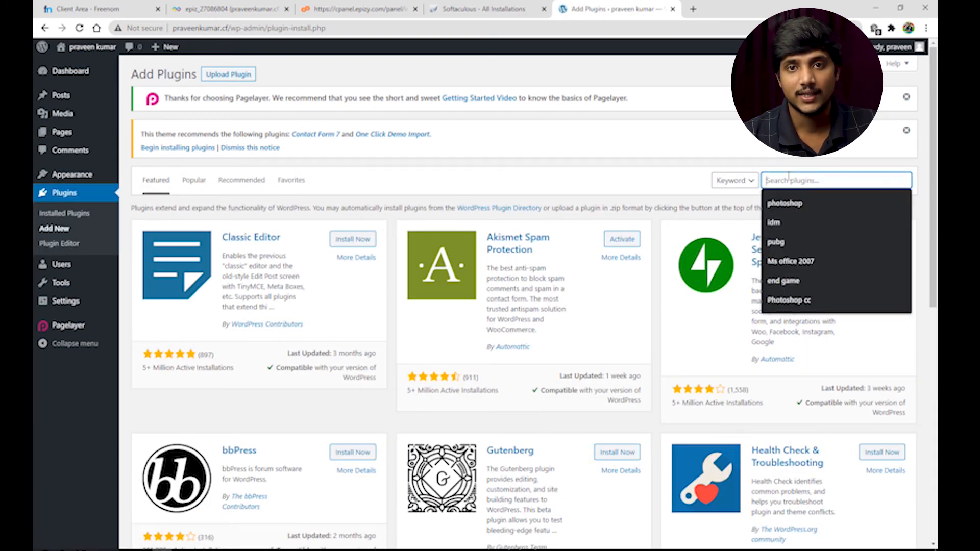
type("ssl")
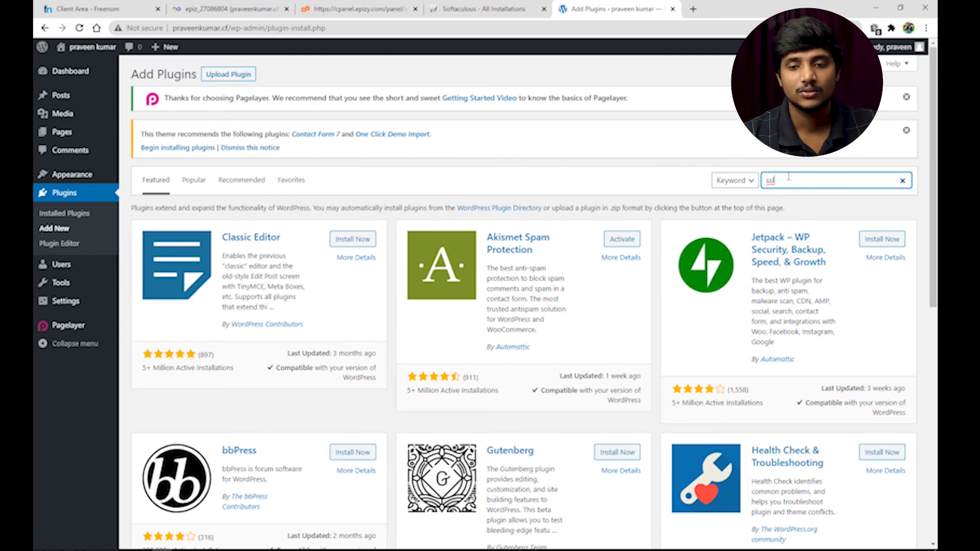
key("Return")
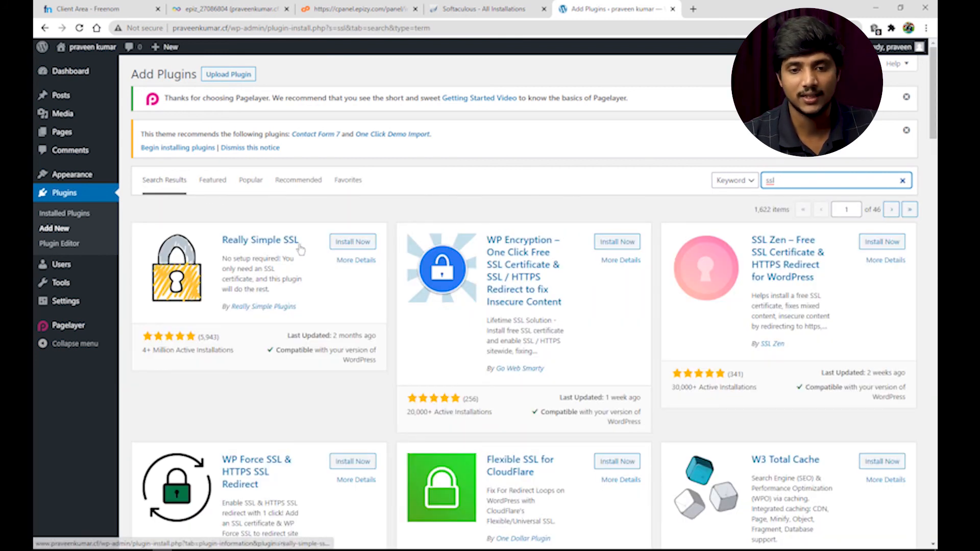
left_click(349, 242)
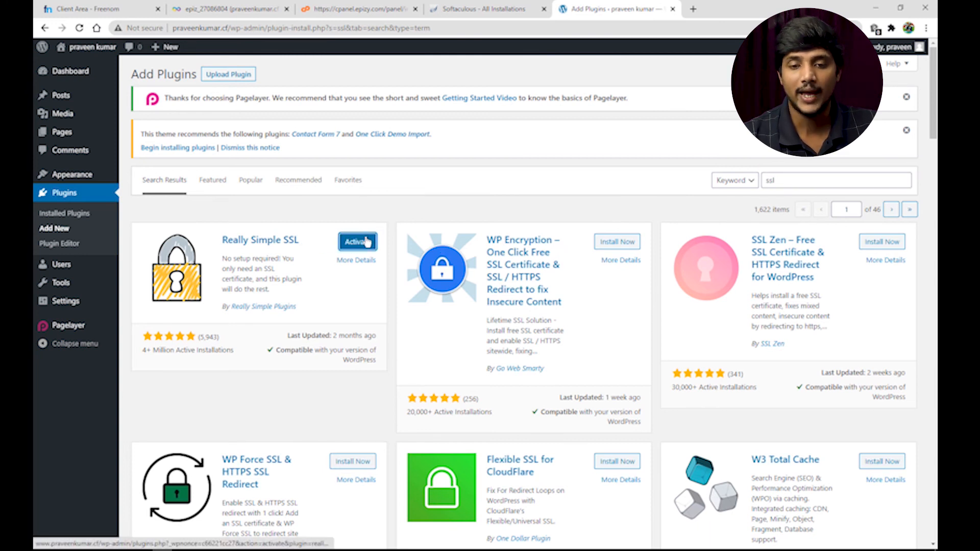
left_click(372, 242)
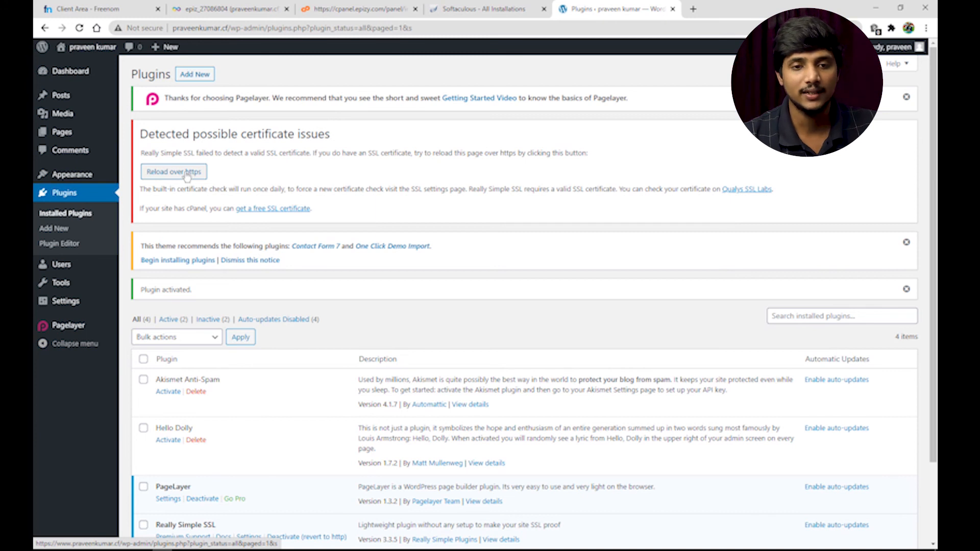
Reload the WordPress admin over https and activate SSL site-wide with Really Simple SSL, logging in again
left_click(187, 175)
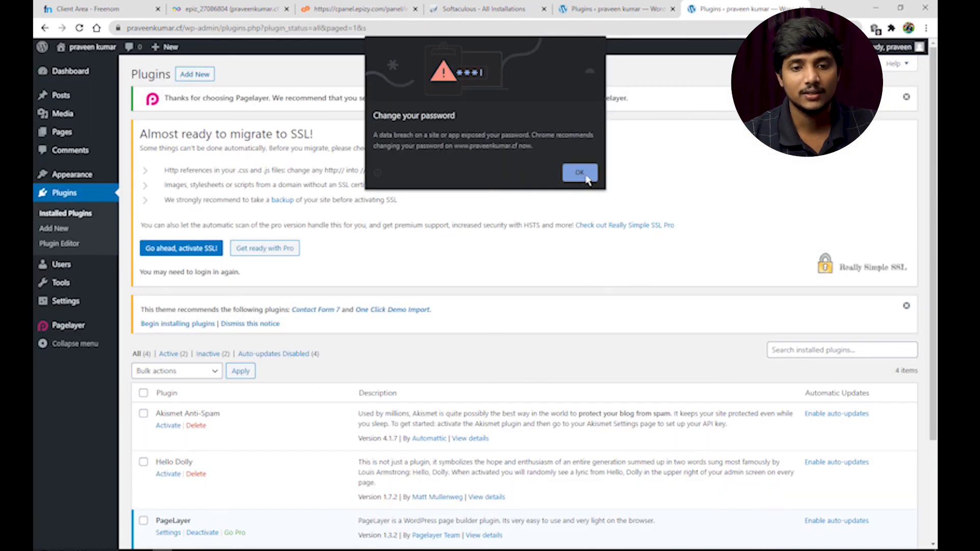
left_click(580, 173)
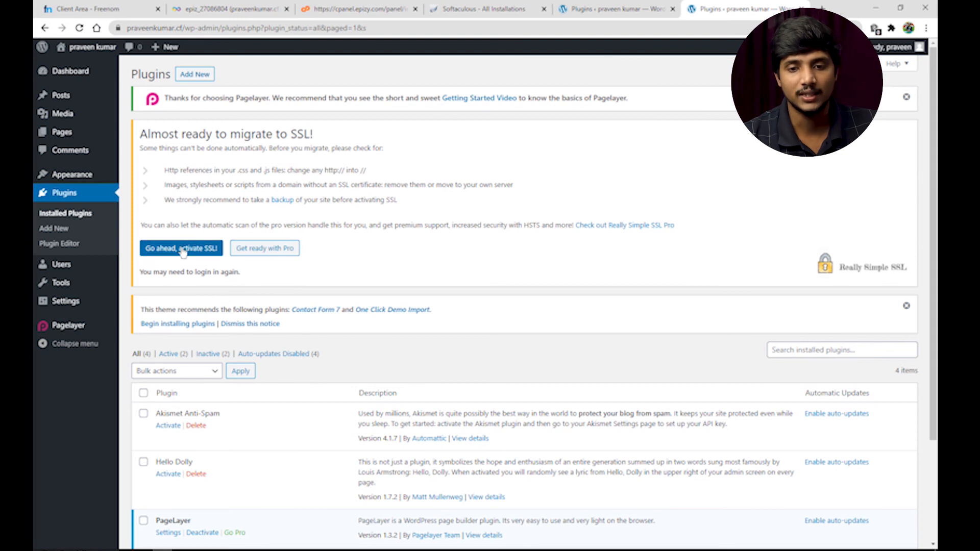
left_click(199, 250)
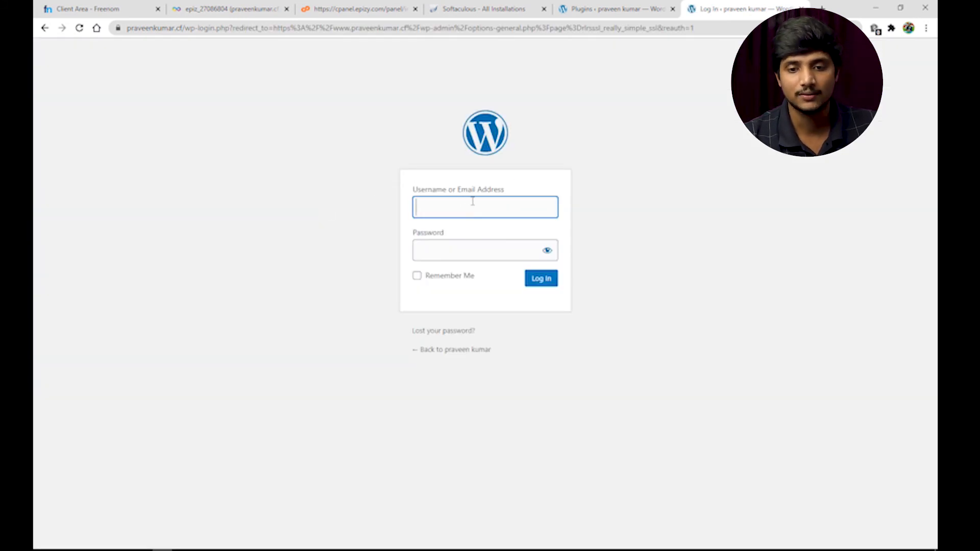
type("pra")
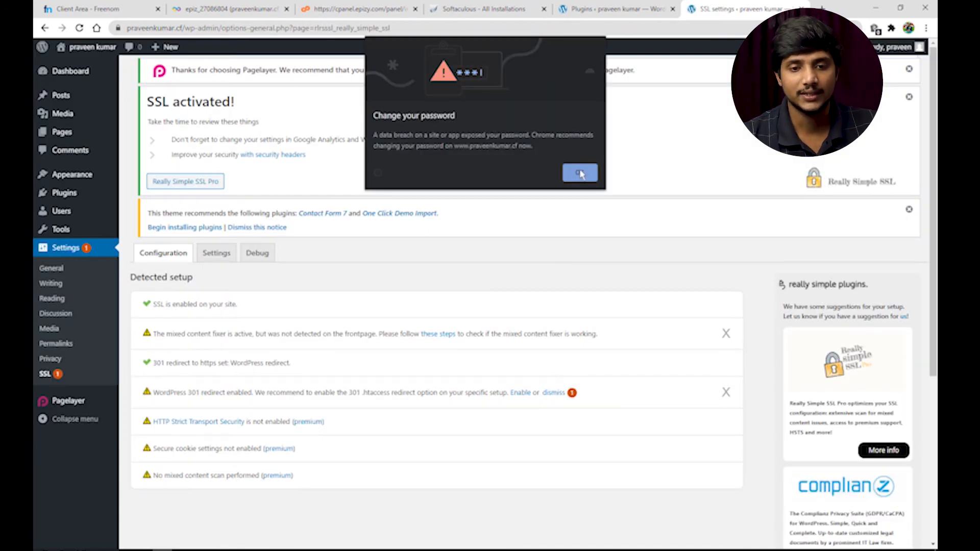
left_click(581, 174)
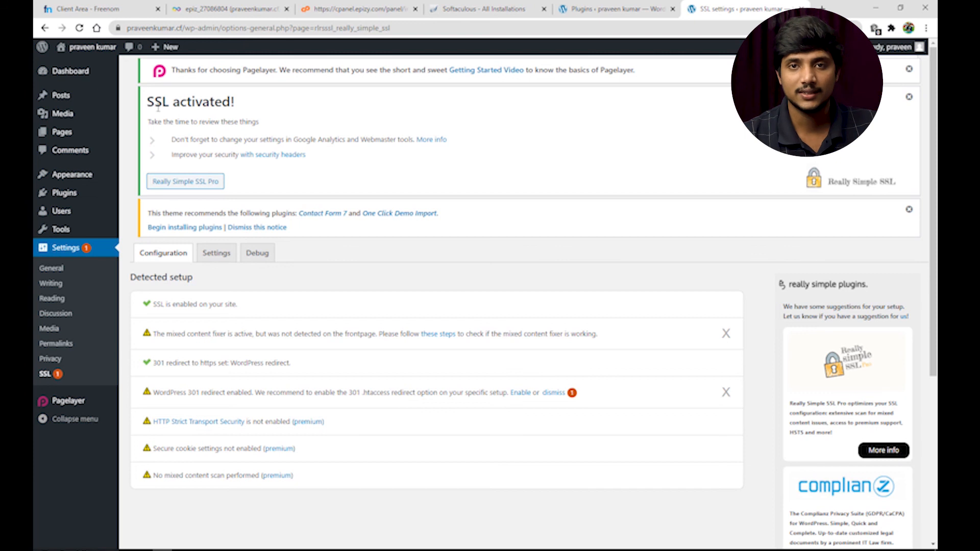
Check the site's certificate details and confirm the admin address uses https
left_click(118, 29)
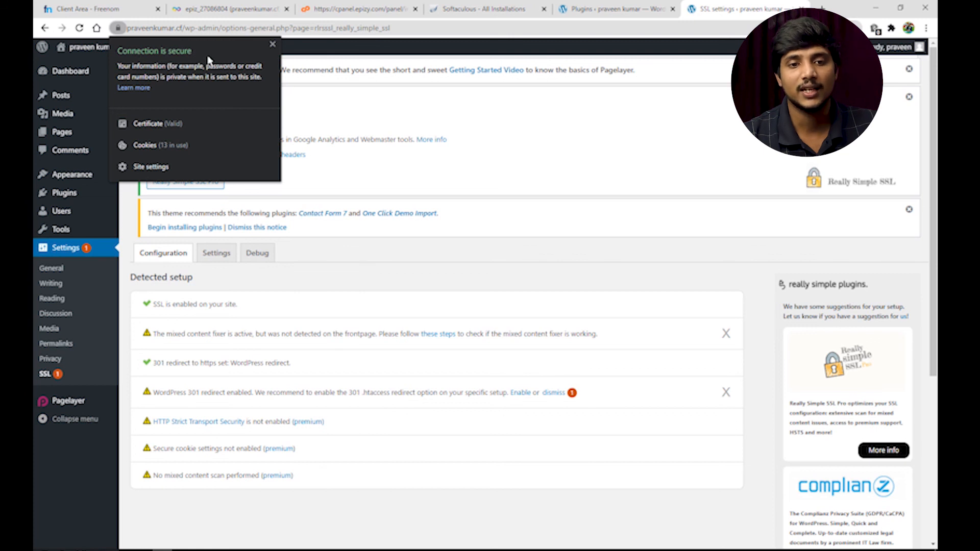
left_click(274, 45)
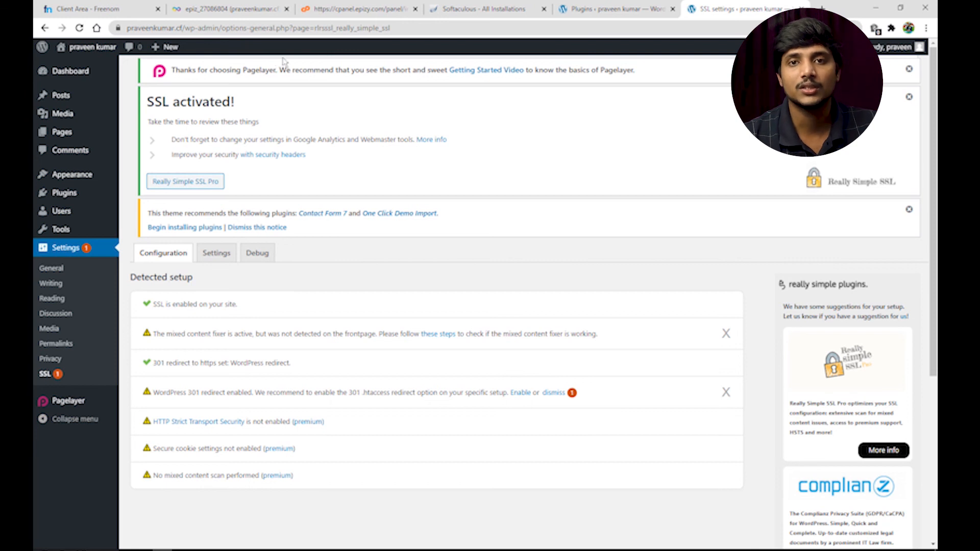
double_click(234, 31)
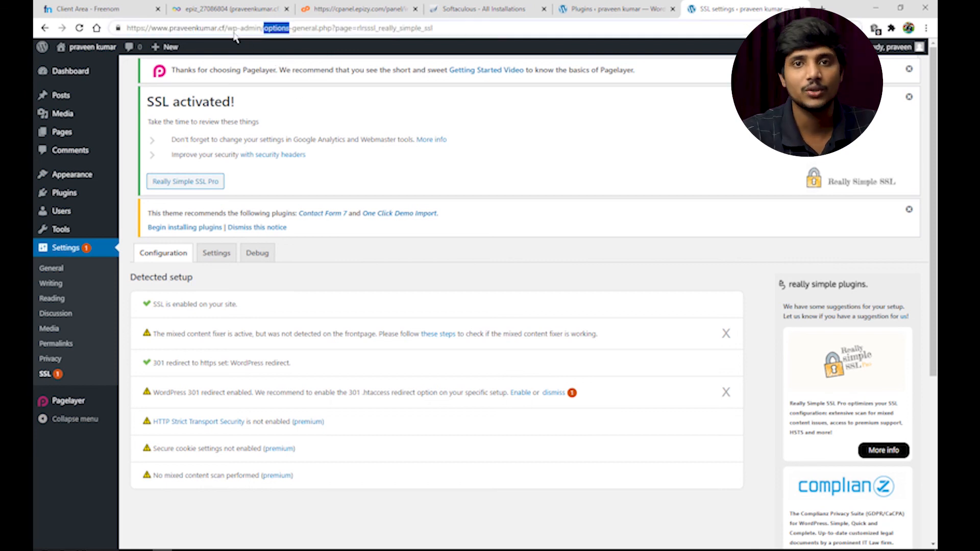
double_click(143, 29)
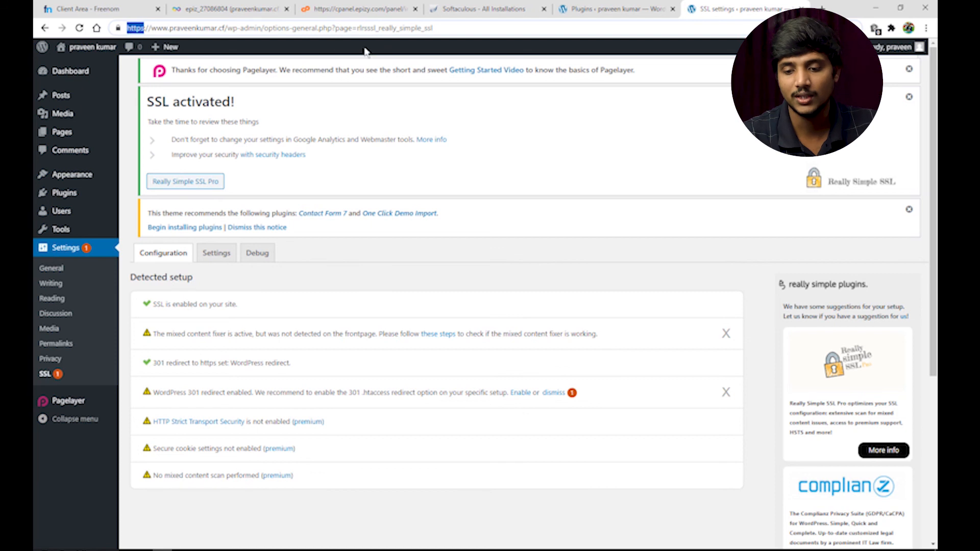
Load the site's public homepage at its .cf domain in a new tab
left_click(385, 105)
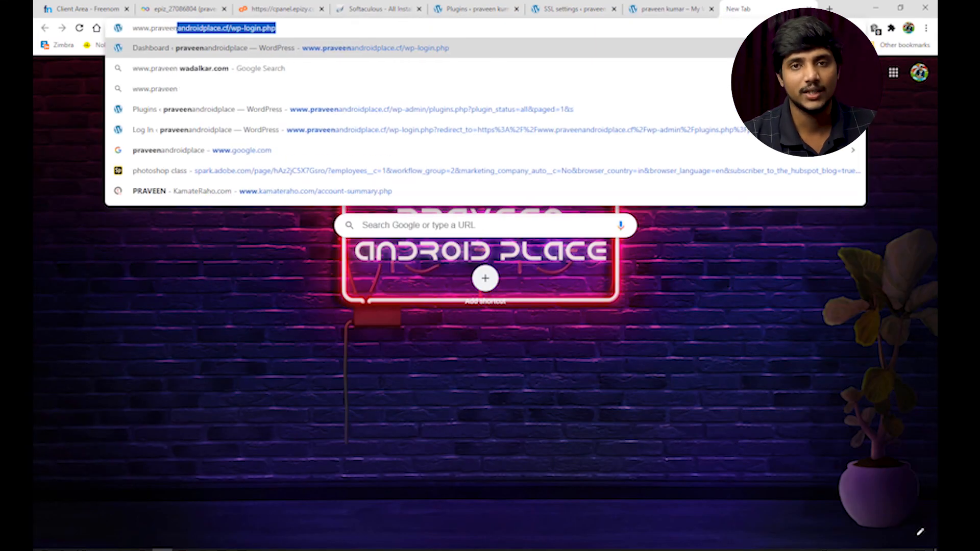
type("kumar.")
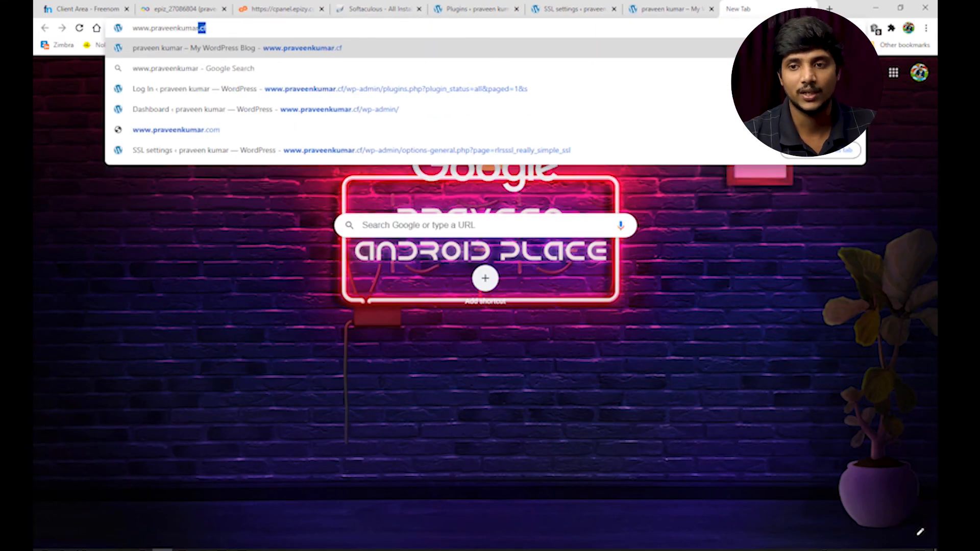
type("cf")
key("Return")
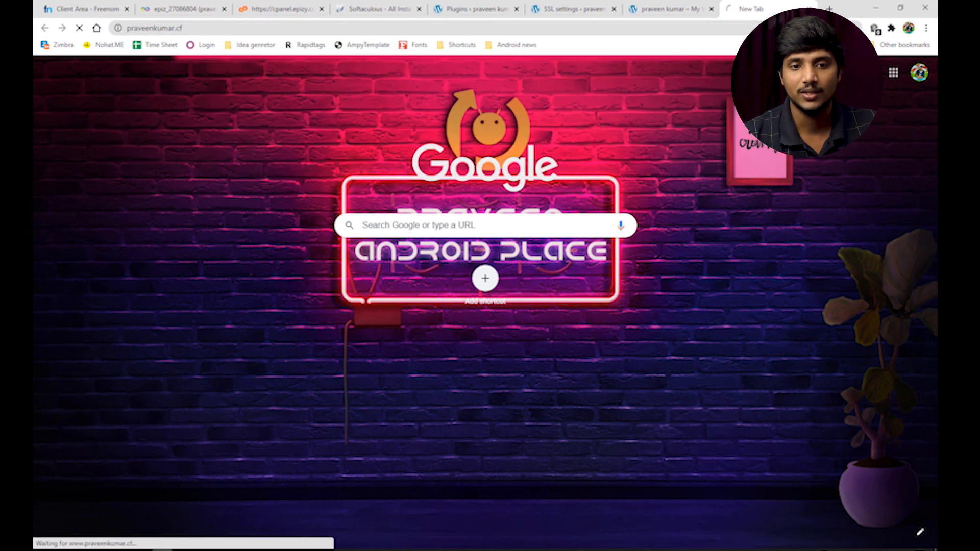